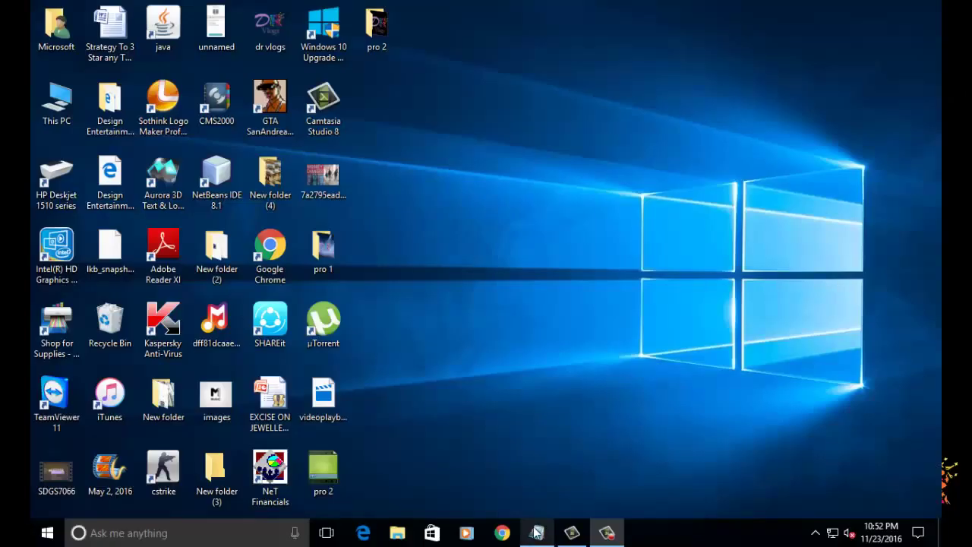
Open a new, blank untitled Notepad document from the taskbar
click(537, 533)
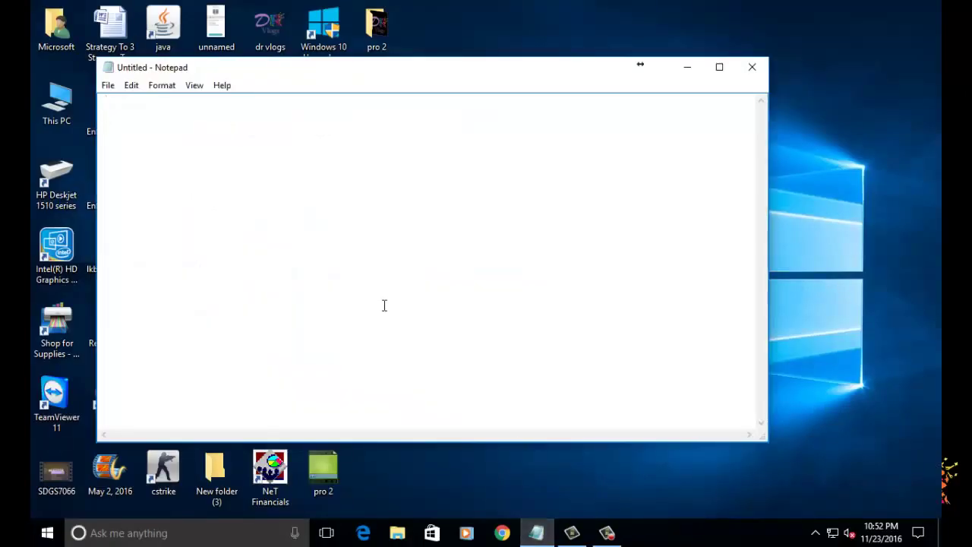
Write the heading 'Today I will Show You , How to Add Logo To your Videos' and begin '1st step'
text(Today)
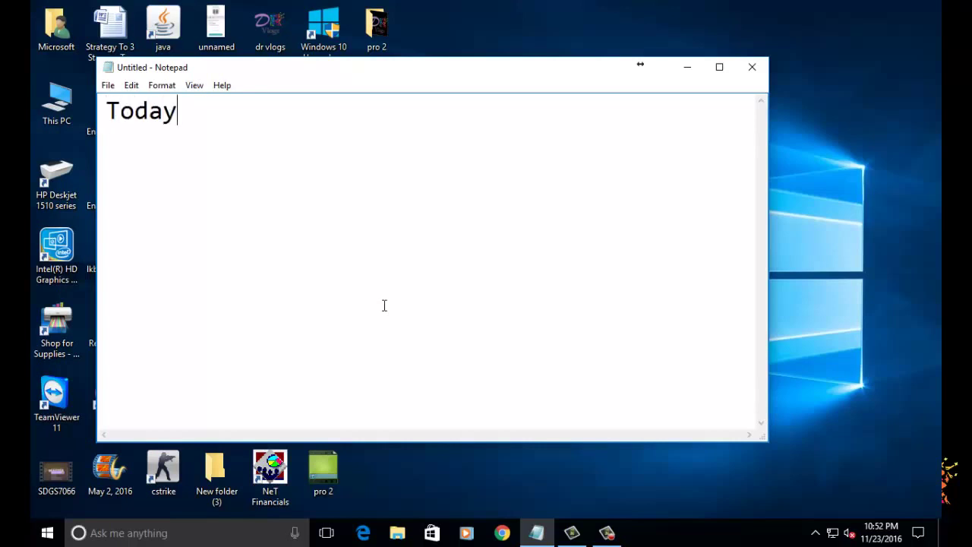
text( I will)
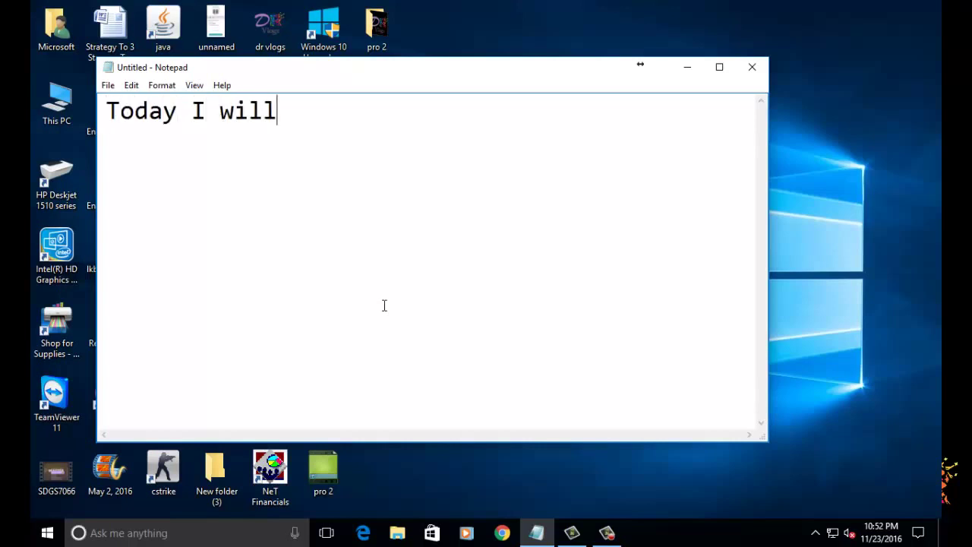
text( Show )
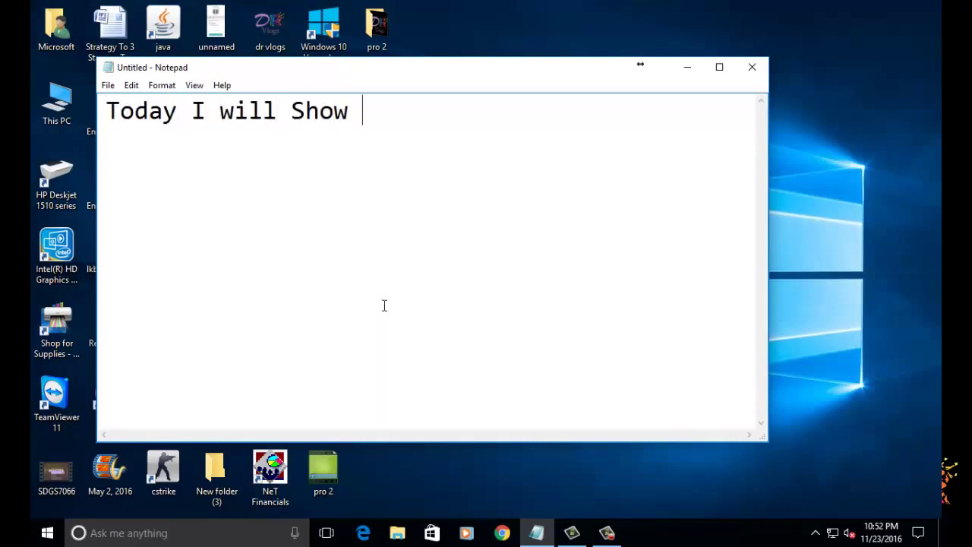
text(You )
text(,H)
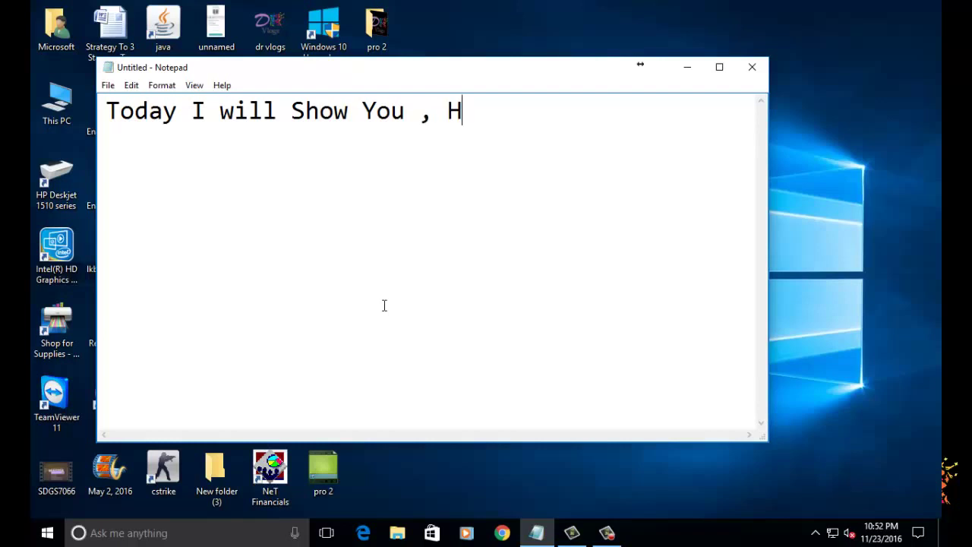
text(ow to A)
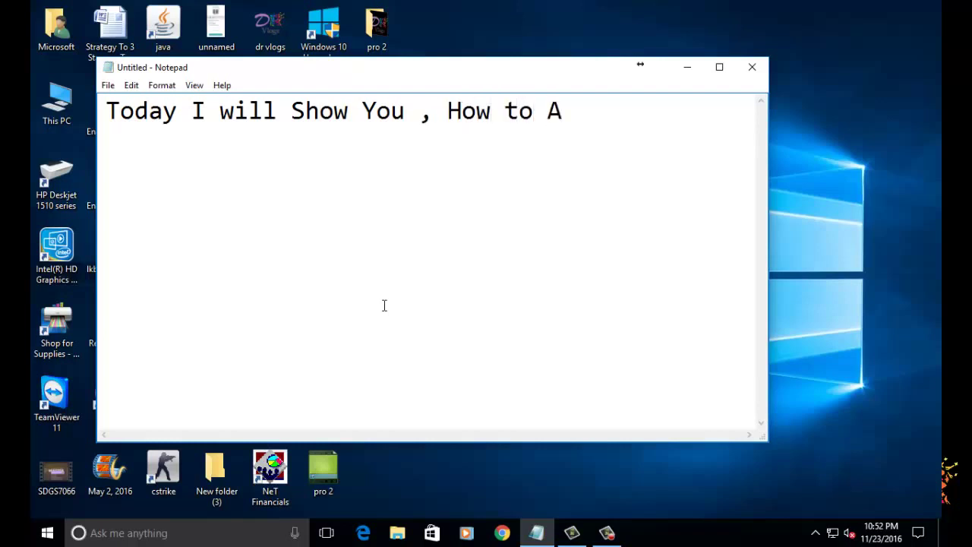
text(dd )
text(Logo)
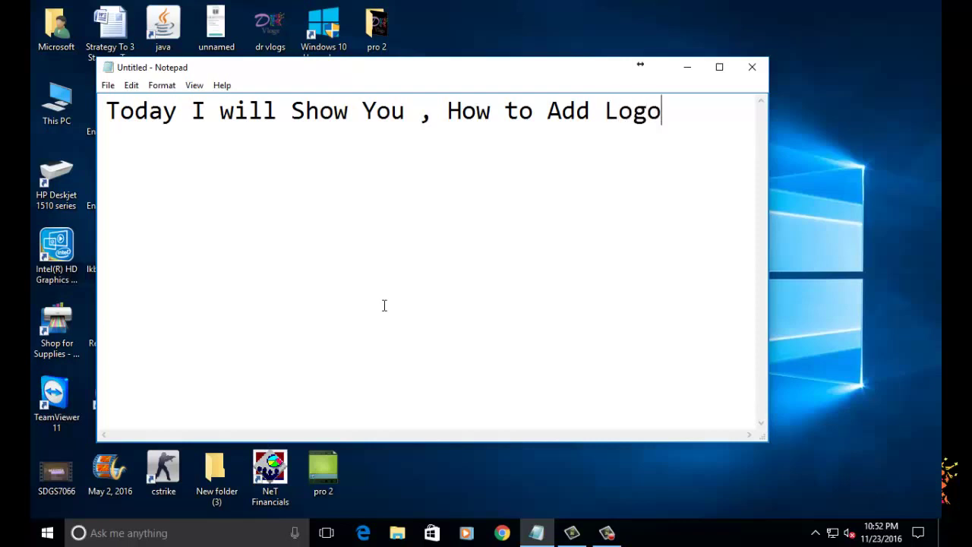
text(To )
text(your )
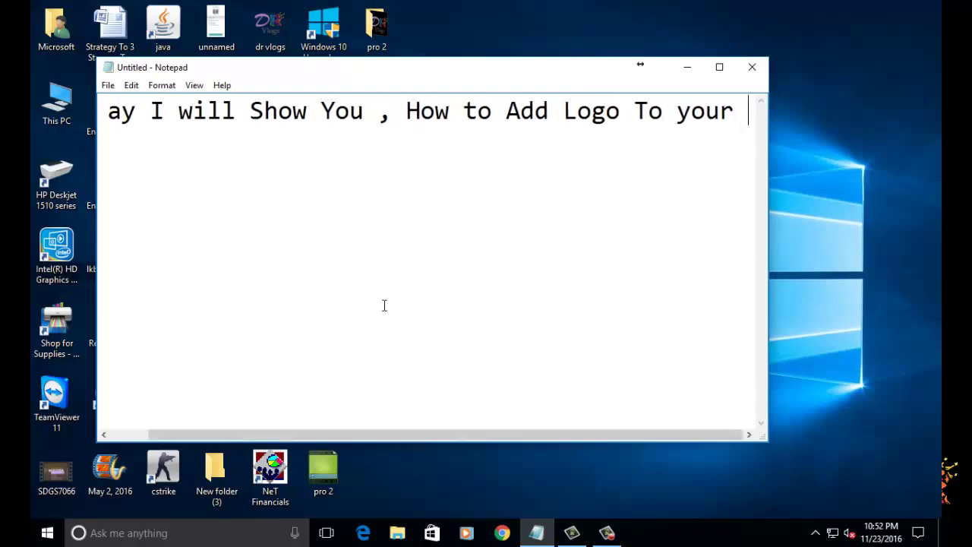
text(Video)
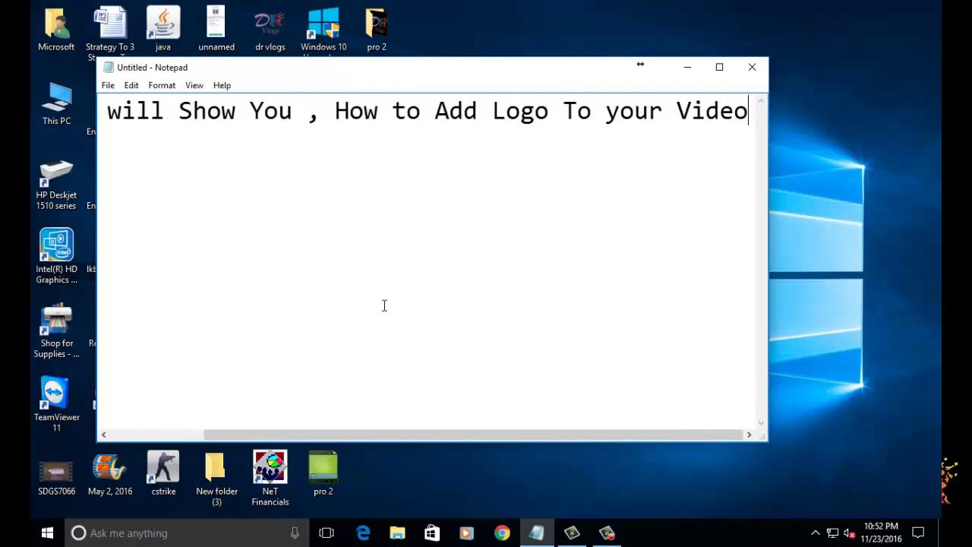
text(s)
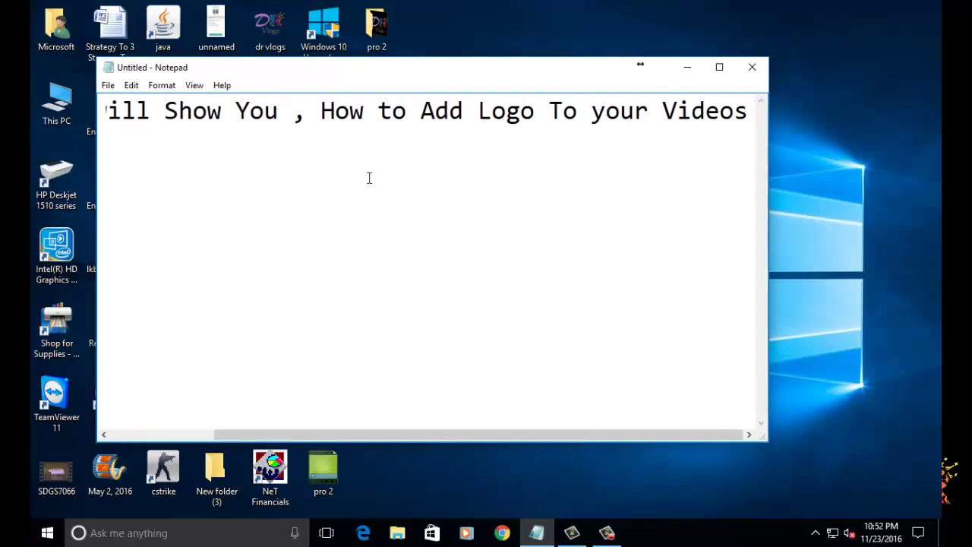
key(Return)
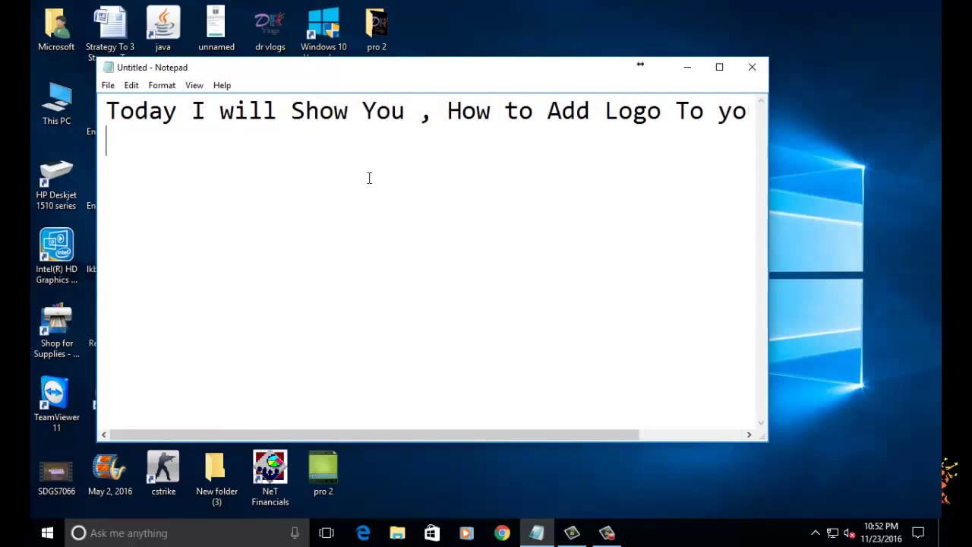
text(1)
text(st step :)
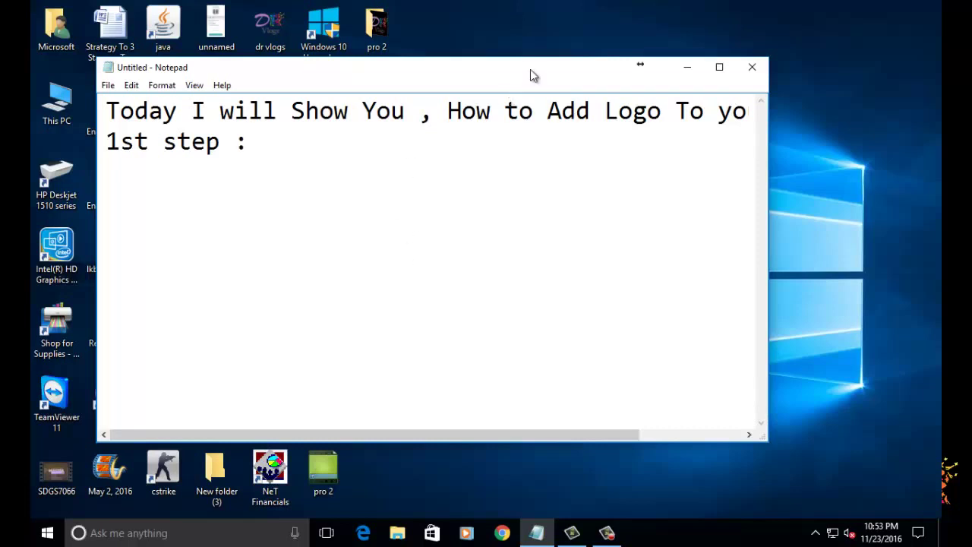
Maximize Notepad, finish step 1 with 'Download any video editor … camtasia 8' and add 'here i show you'
drag(456, 67, 652, 48)
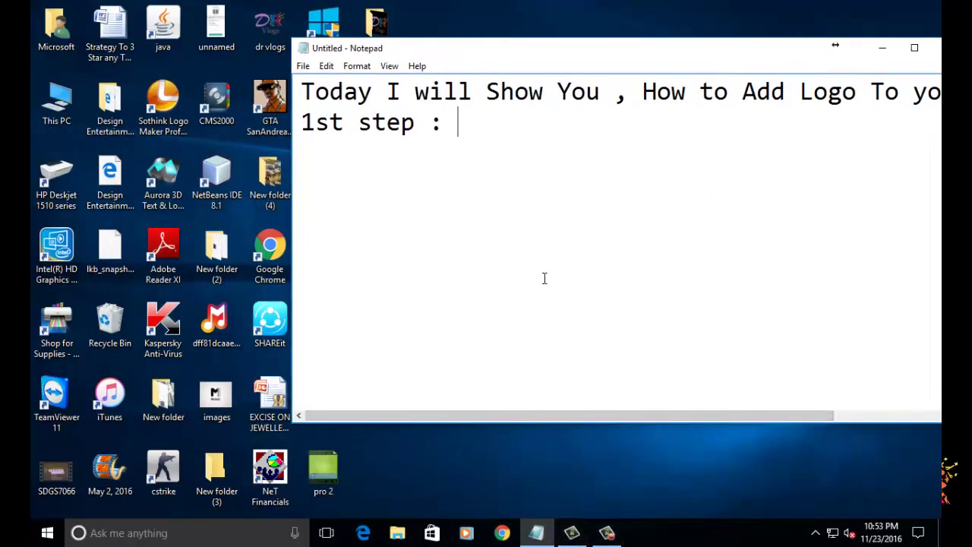
text(Downlo)
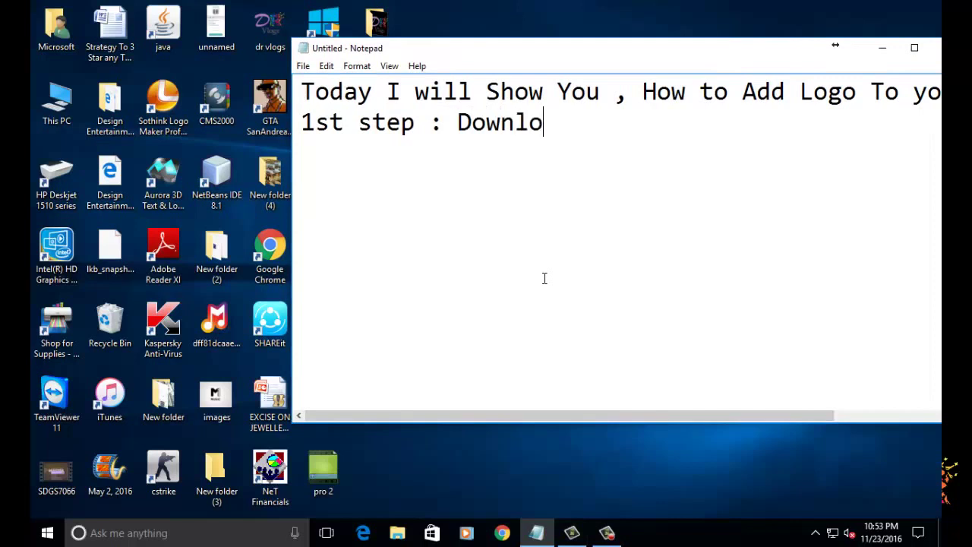
text(ad any vide)
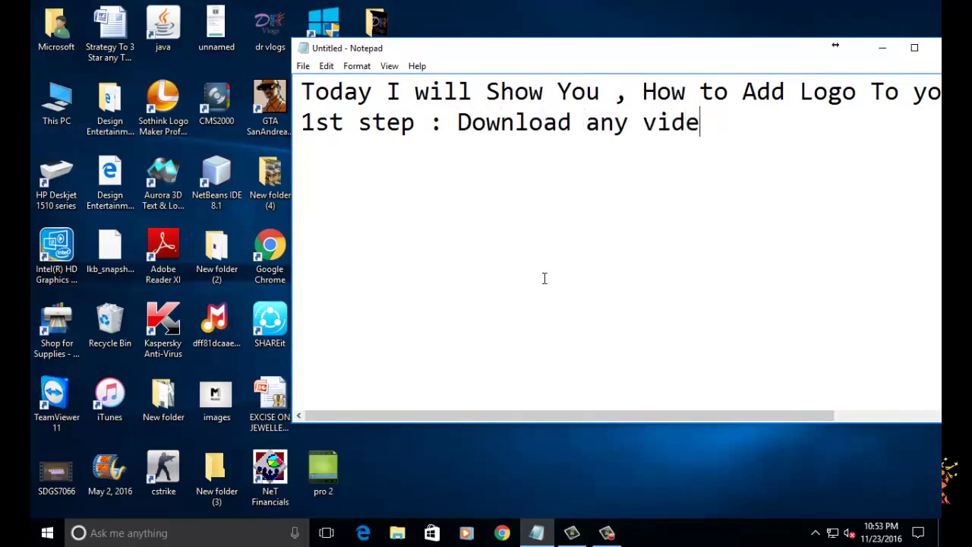
text(o edit)
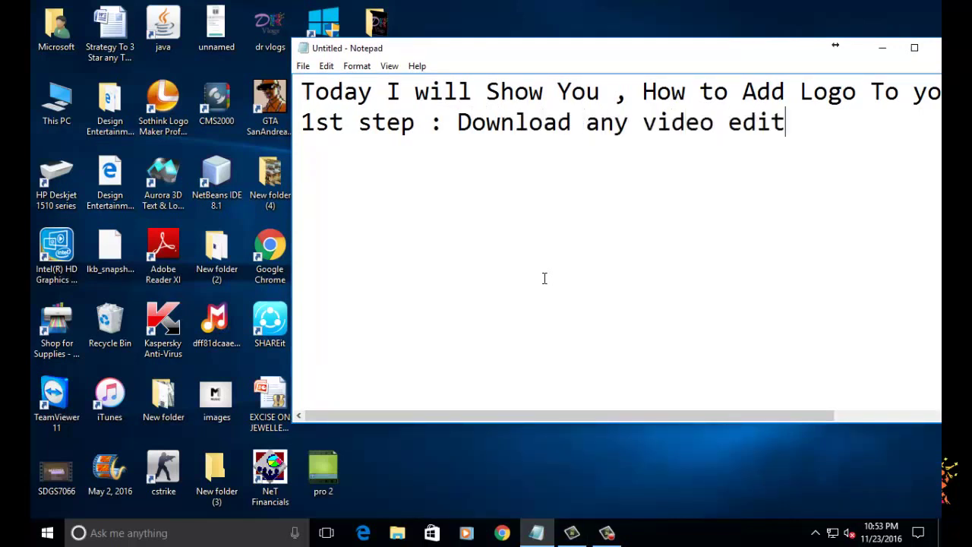
text(ore )
text( like)
text( i)
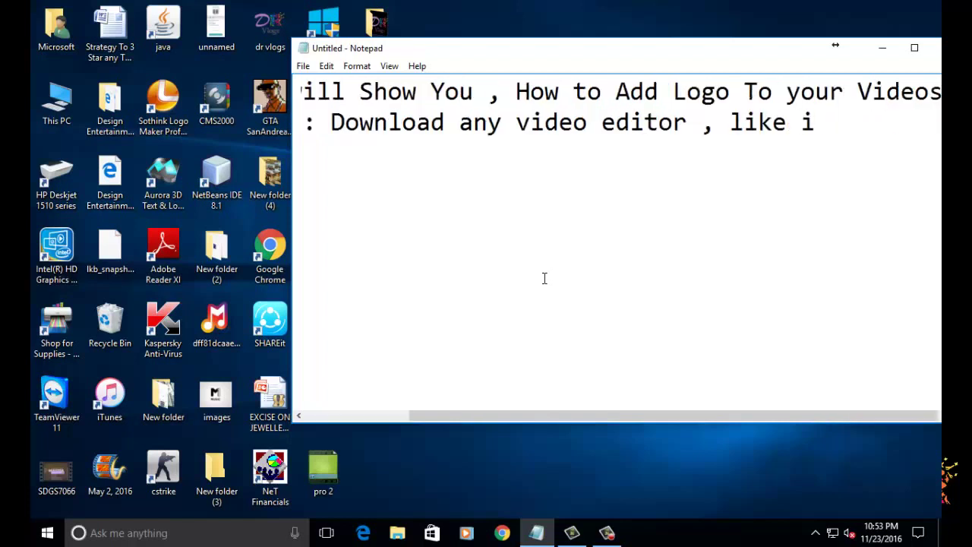
text( have download)
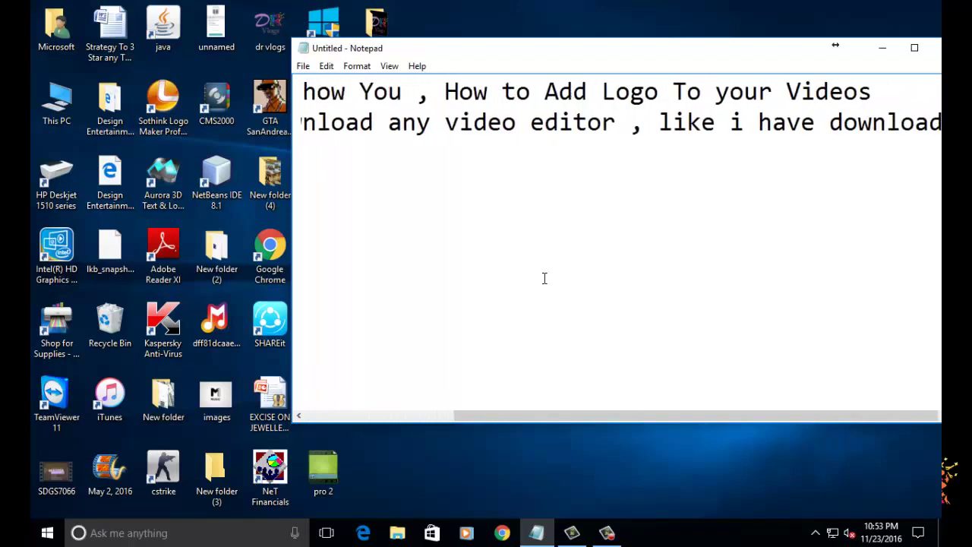
double_click(722, 51)
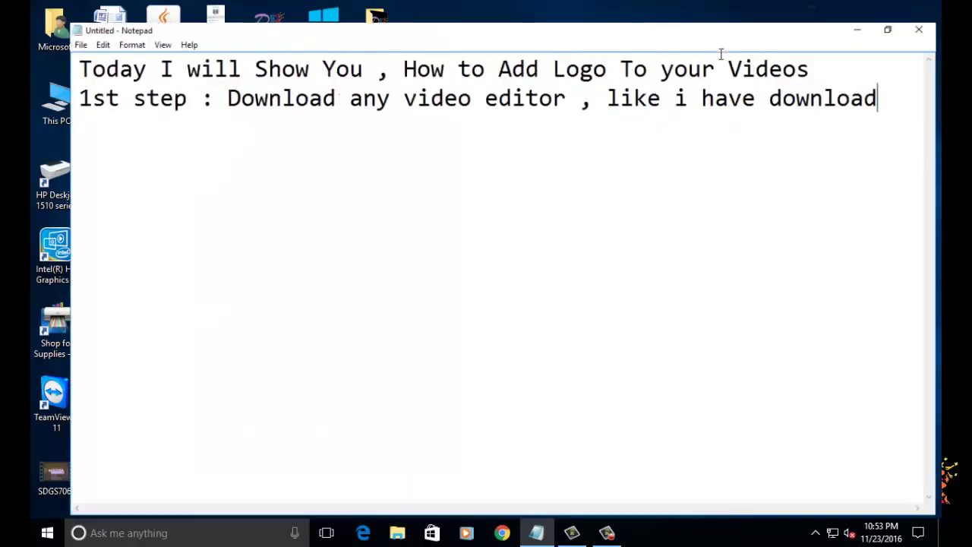
text(ed th)
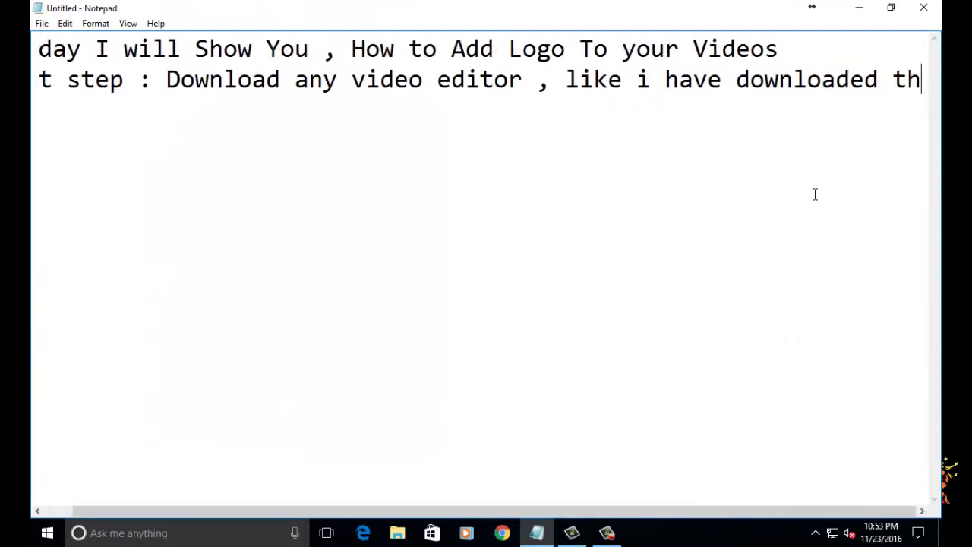
text(e cam)
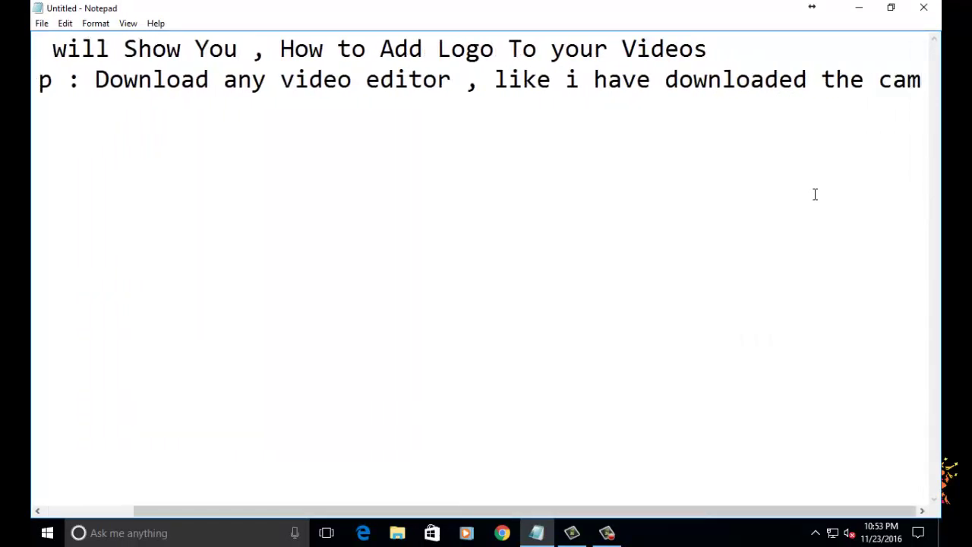
text(tasia)
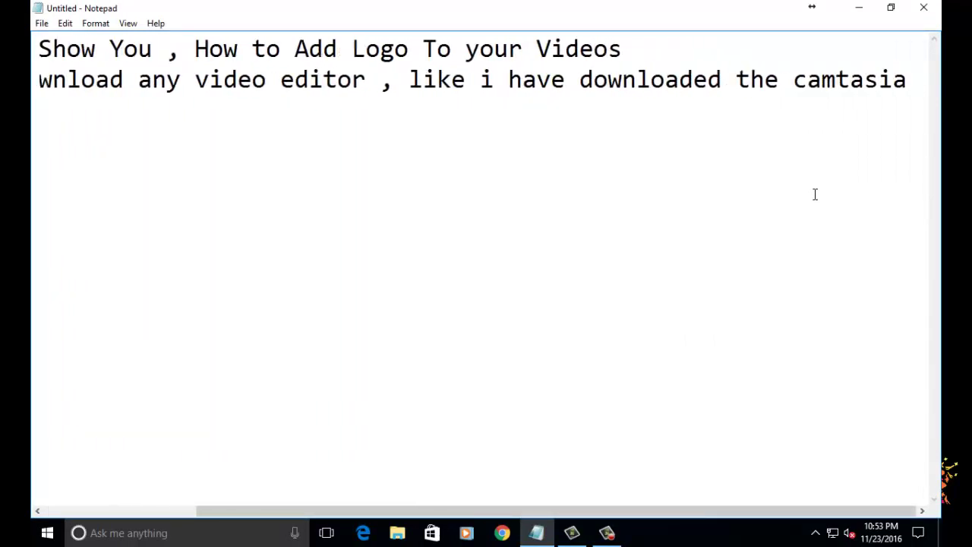
text( 8)
key(Return)
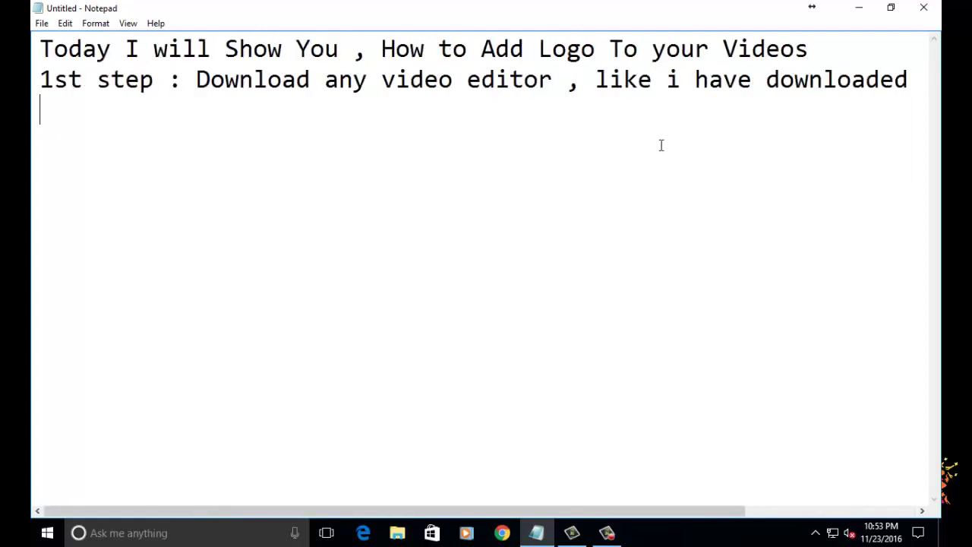
text(her)
text(e i show)
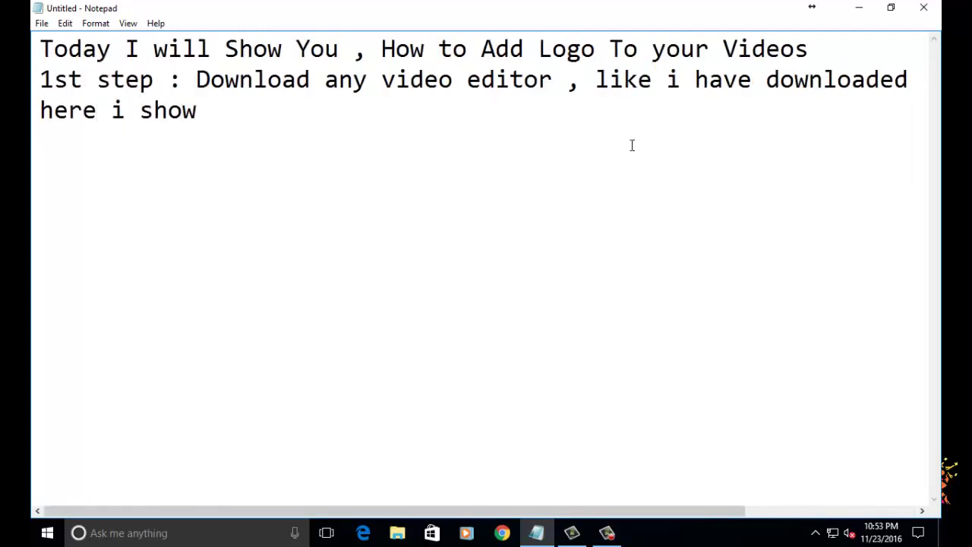
text( you)
click(619, 534)
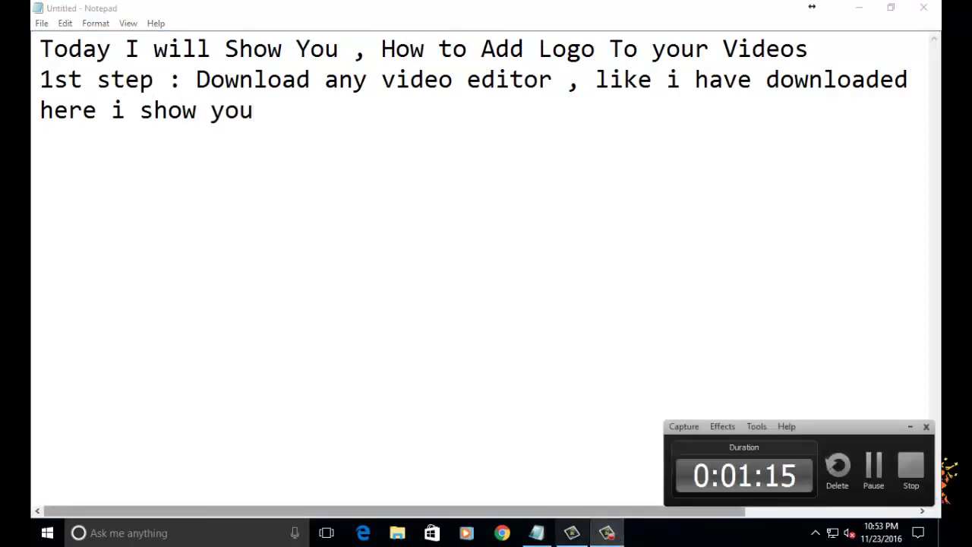
click(572, 532)
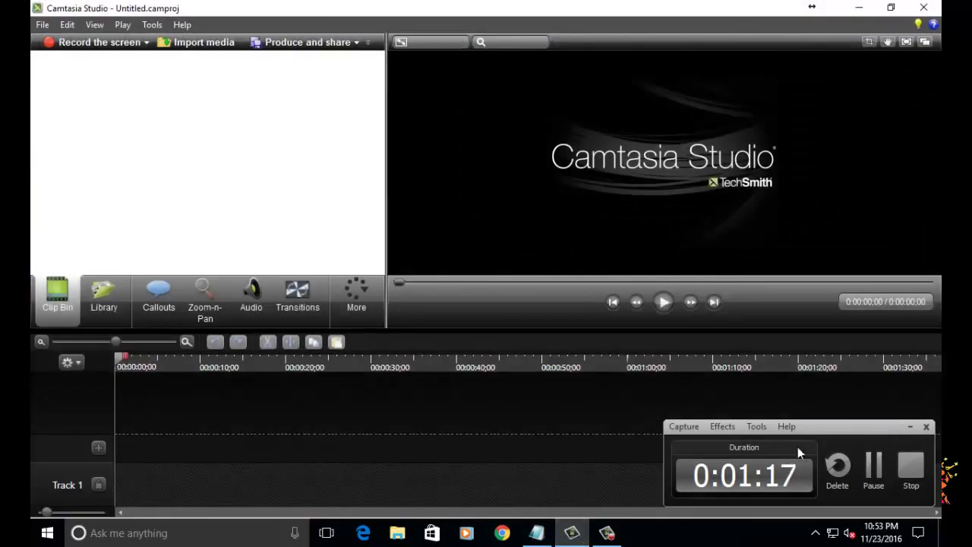
click(910, 429)
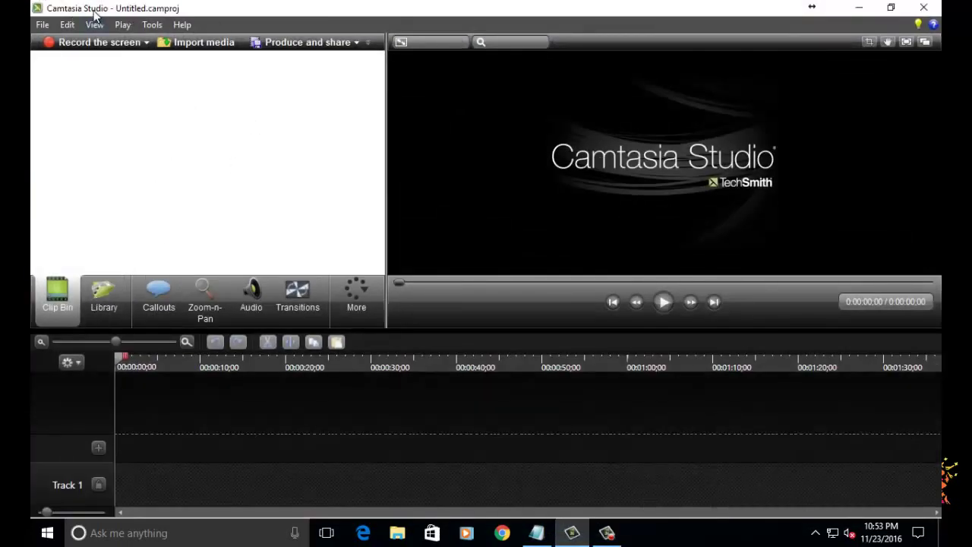
click(537, 533)
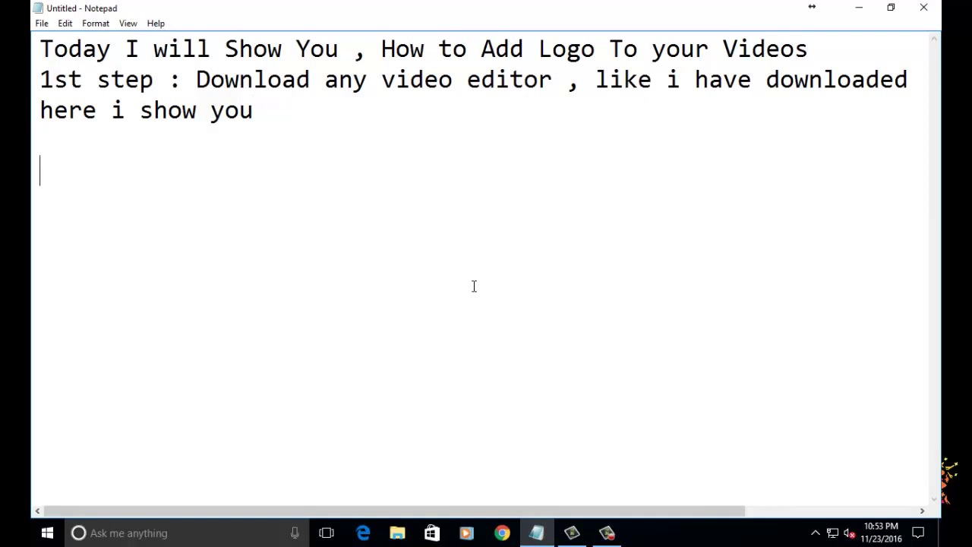
Type '2nd step : get your logo ready with you like mine' on the new line
text(2n)
text(d step )
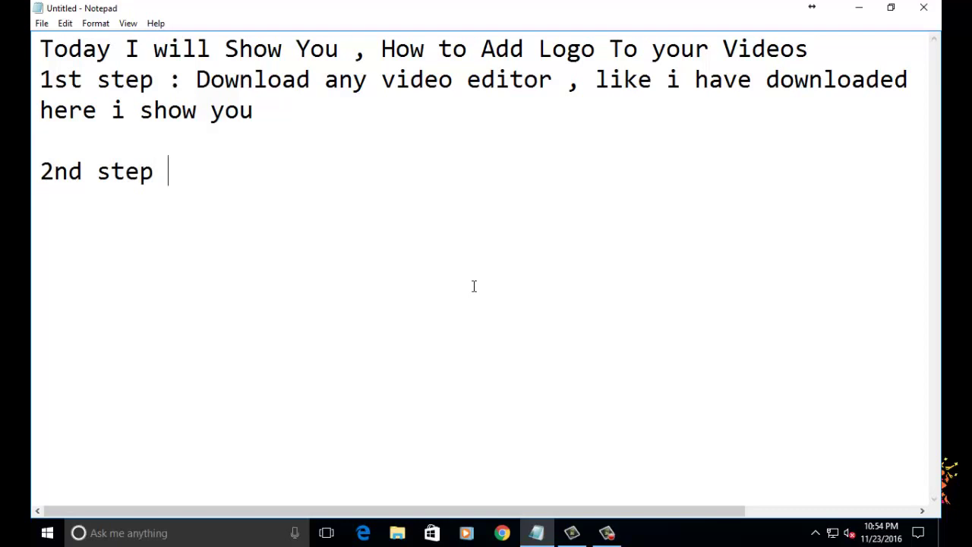
text(:)
text( get your )
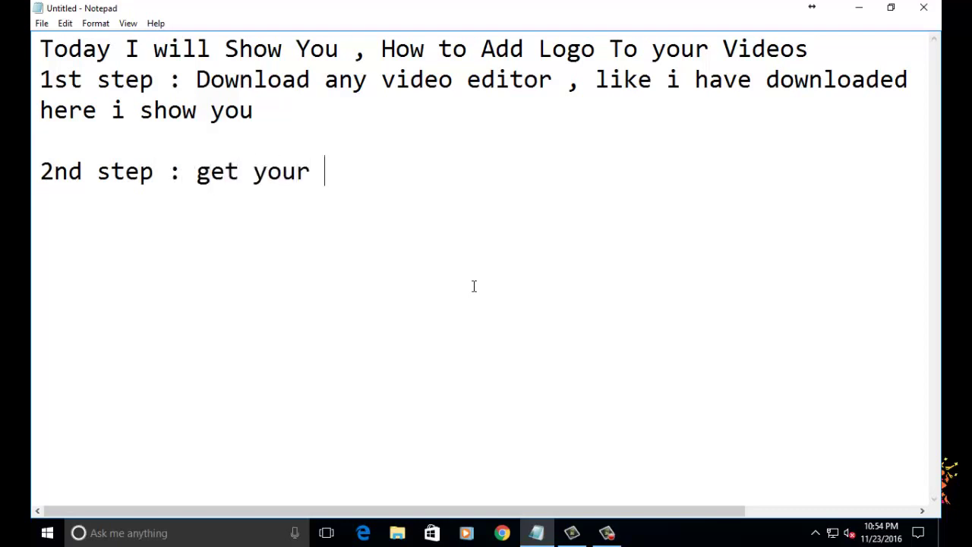
text(logo r)
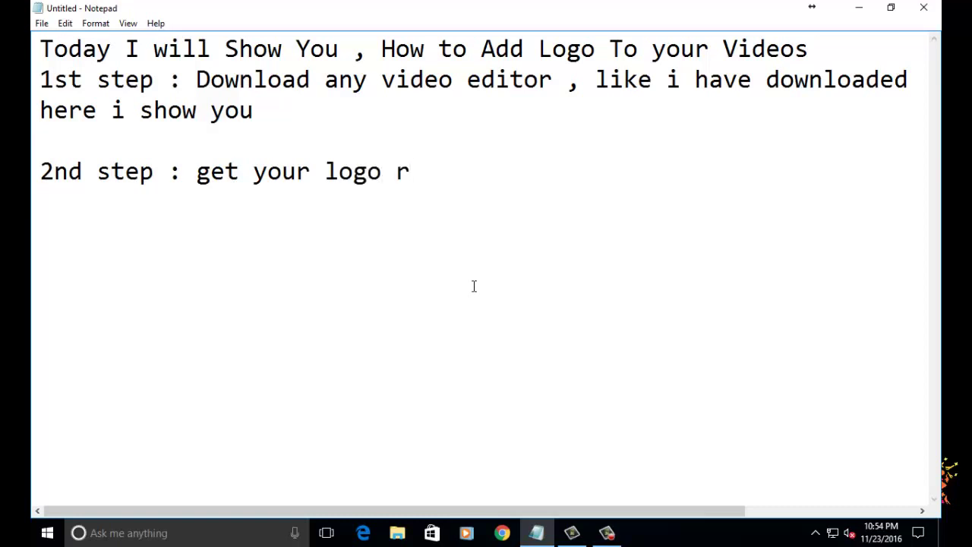
text(eady)
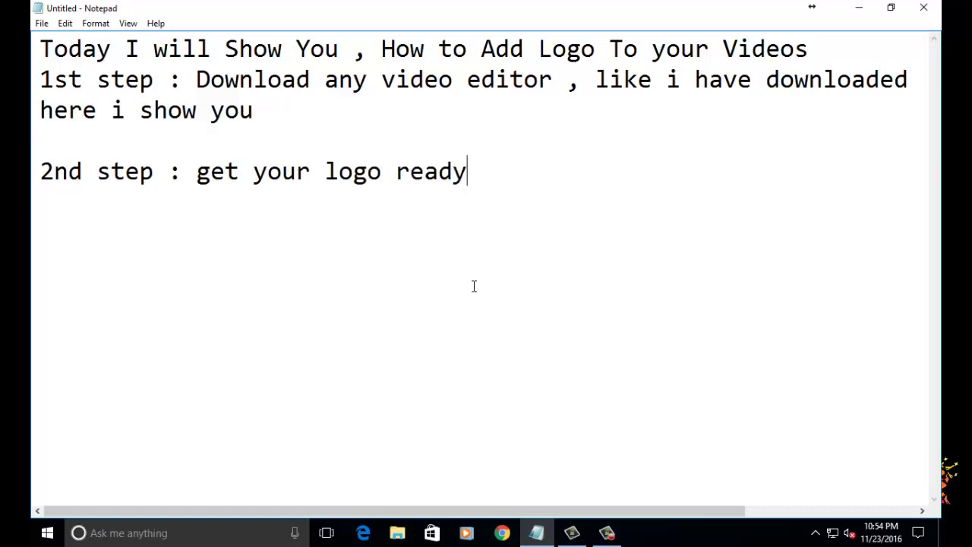
text( with you)
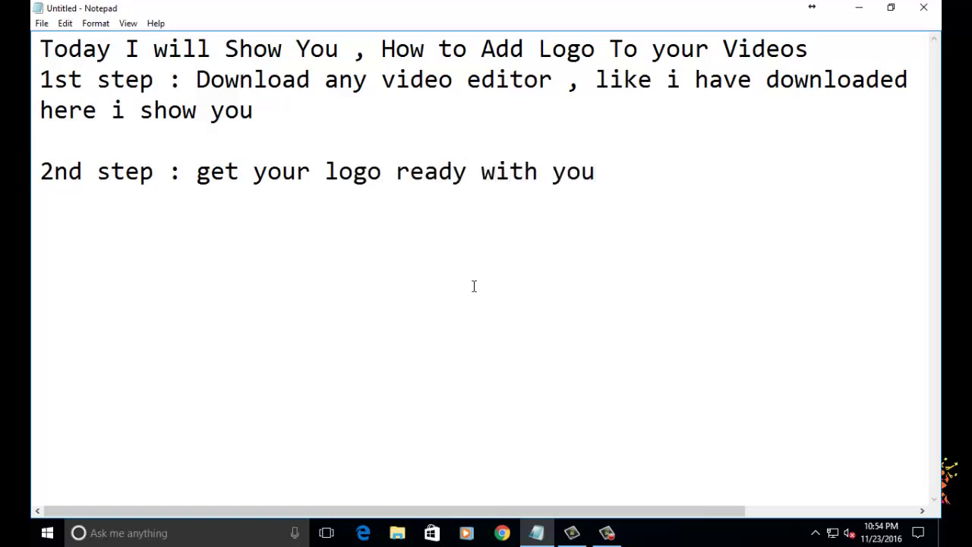
text( l)
text(ike mine)
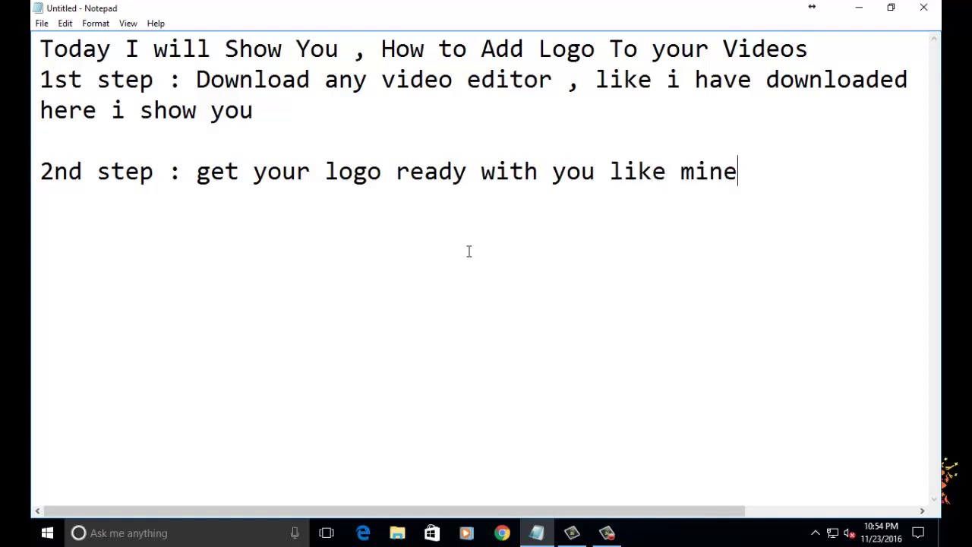
click(861, 7)
click(859, 7)
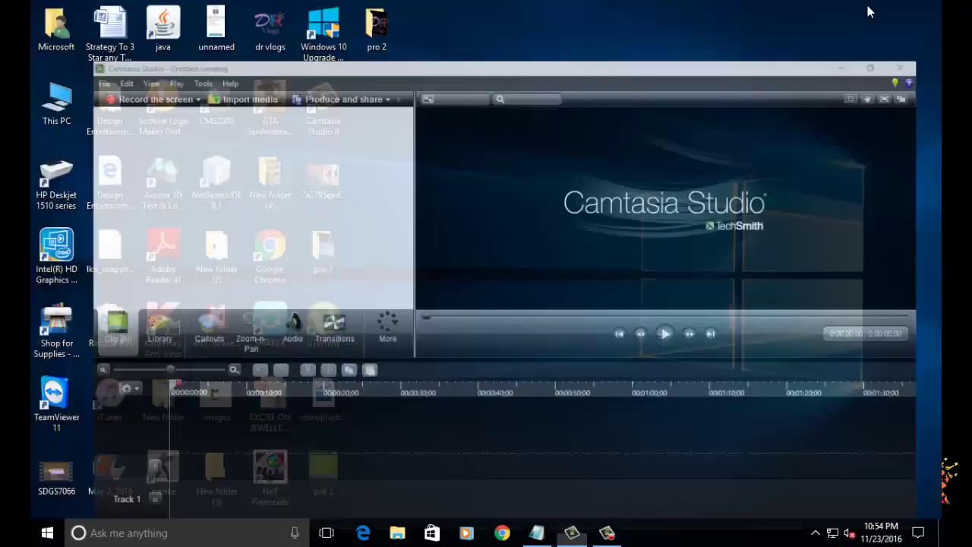
click(329, 263)
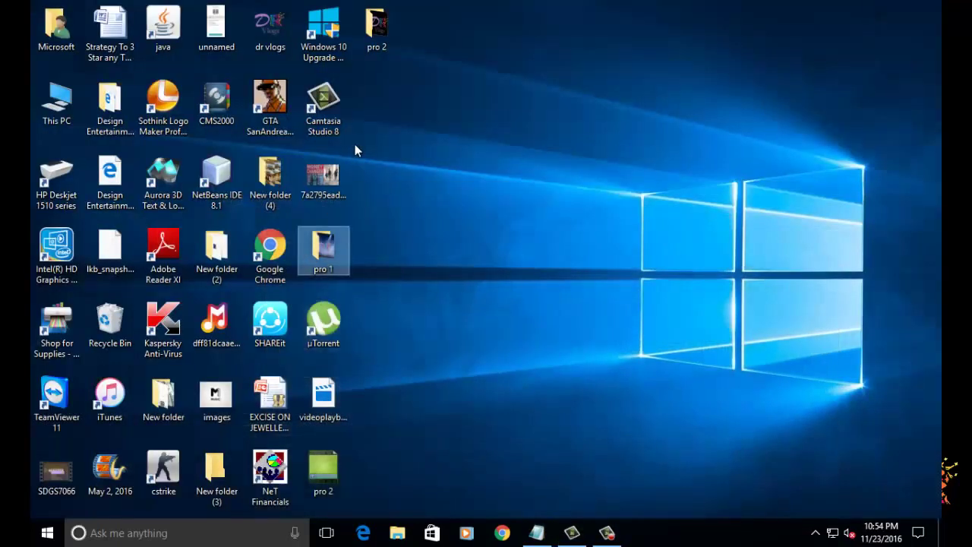
key(p)
key(d)
key(r)
key(Return)
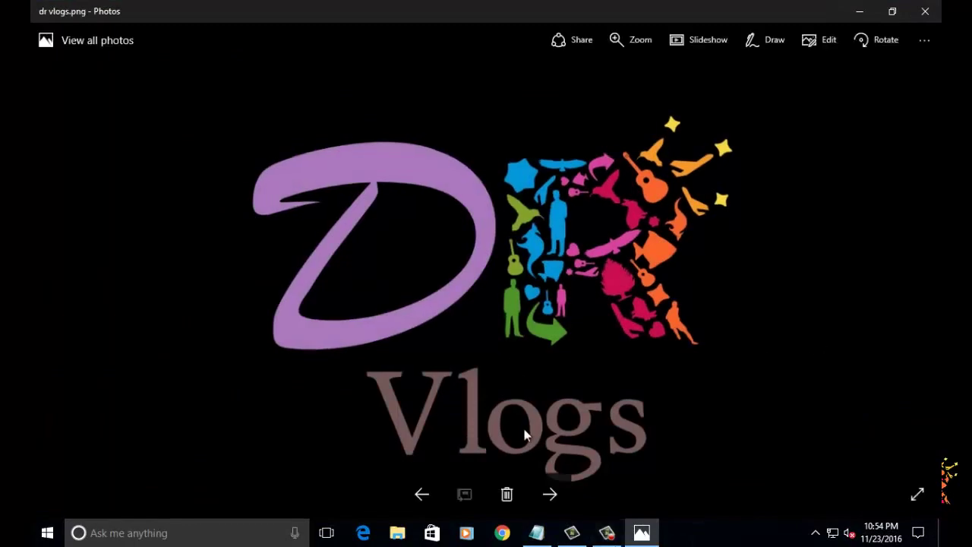
click(925, 10)
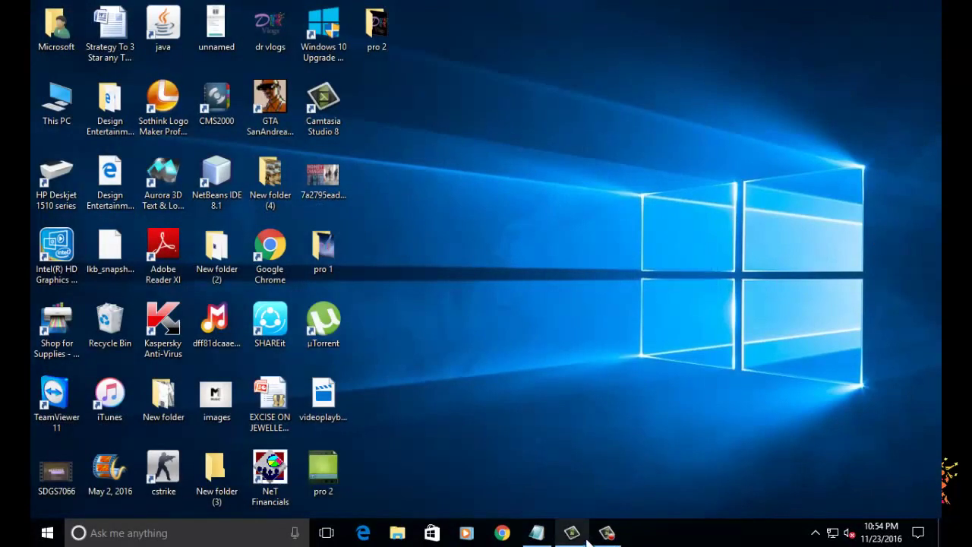
click(537, 534)
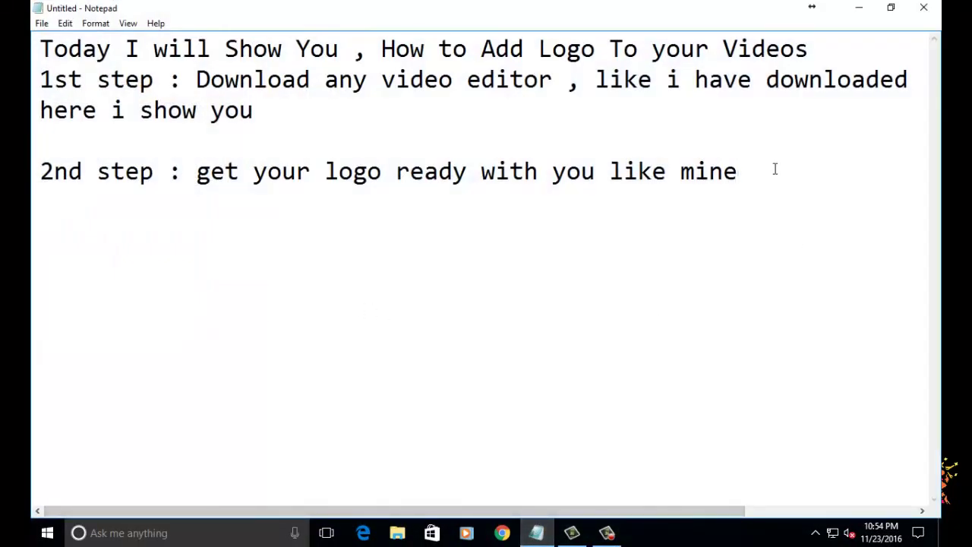
Append 'and make sure that your logo has Transparent background' to step 2 and start a new line
text(a)
text(nd make )
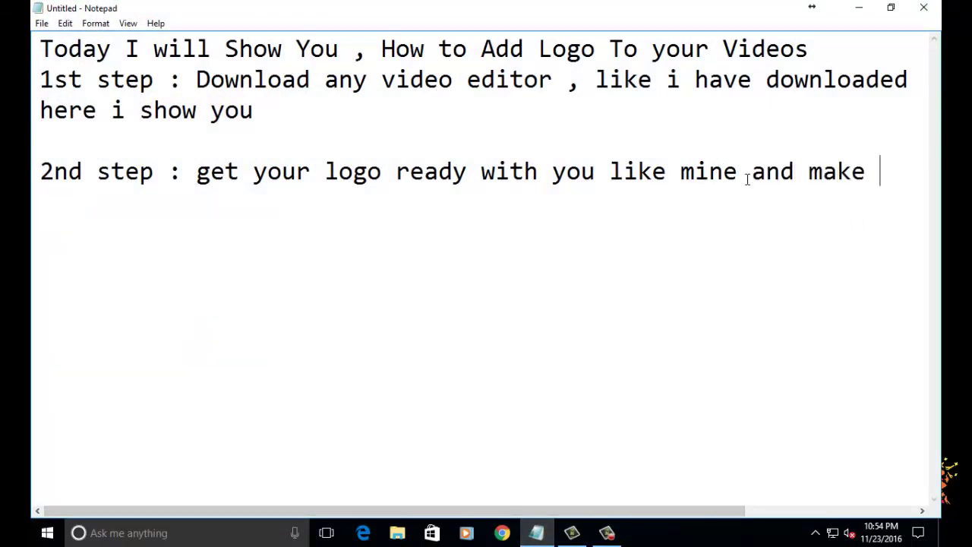
text(sd)
key(BackSpace)
text(ure)
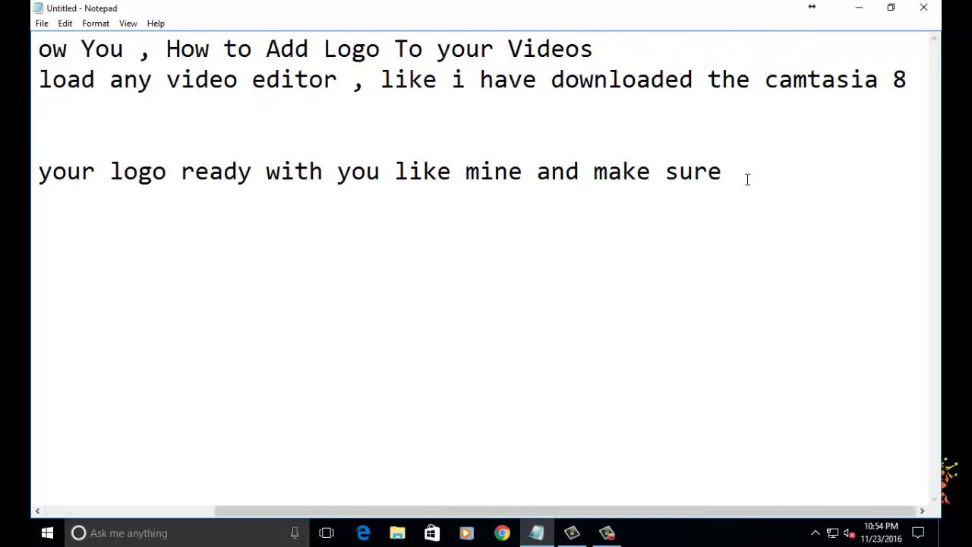
text( that you)
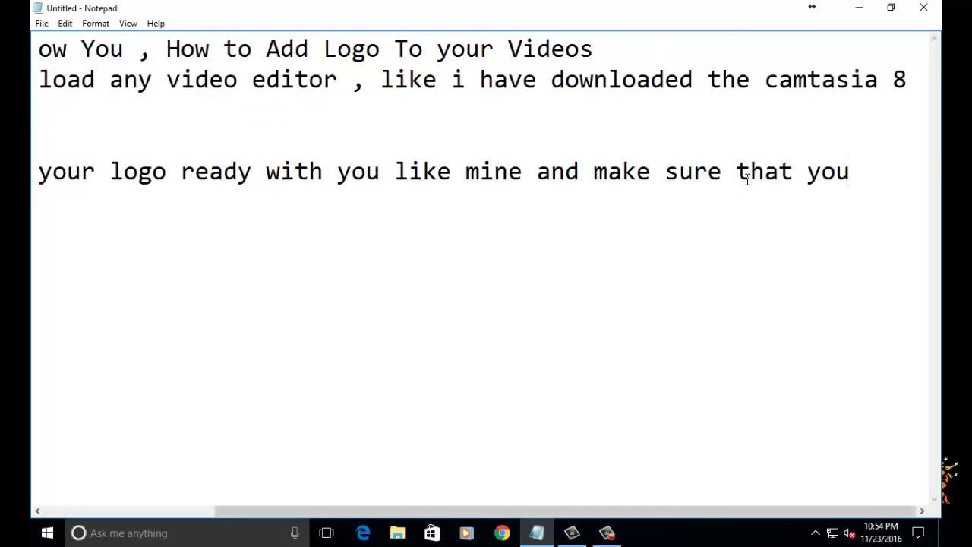
text(r logo )
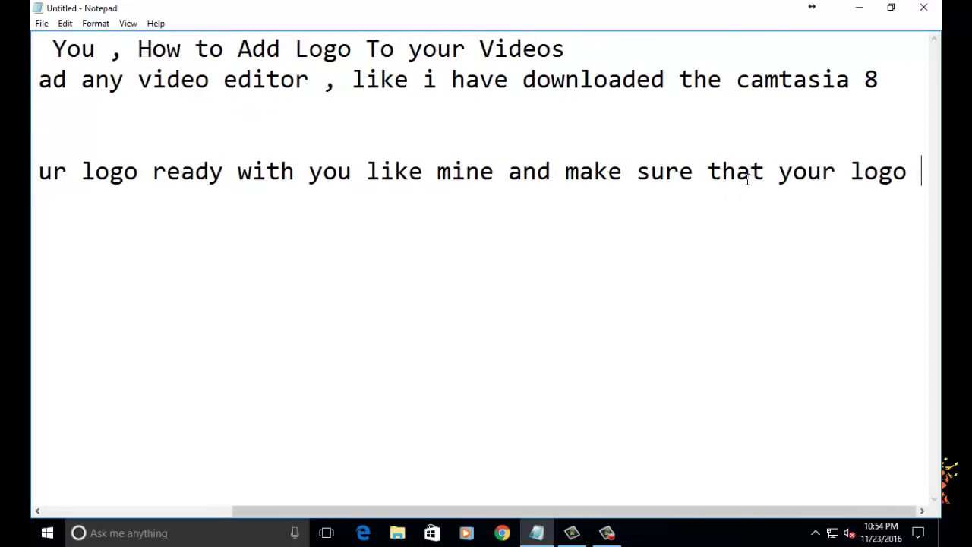
text(has Tr)
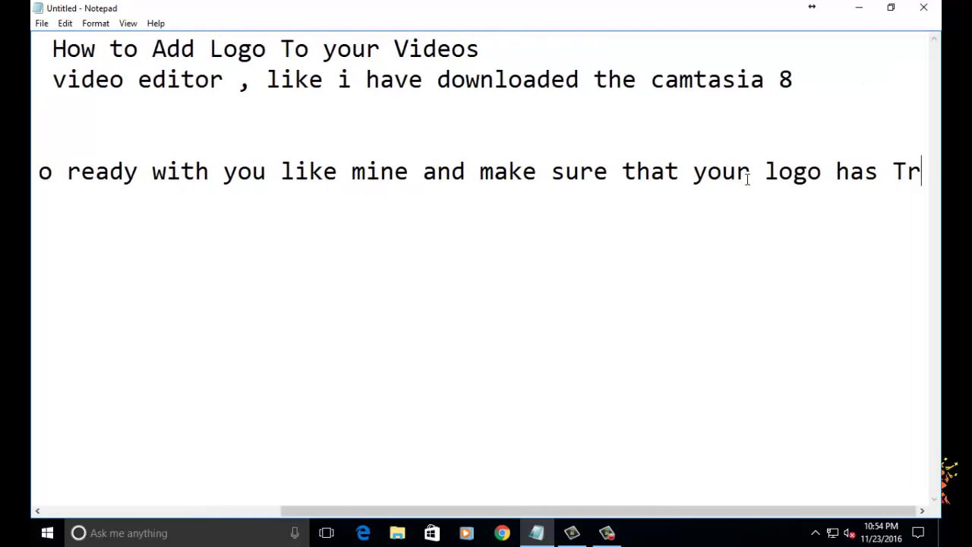
text(anspa)
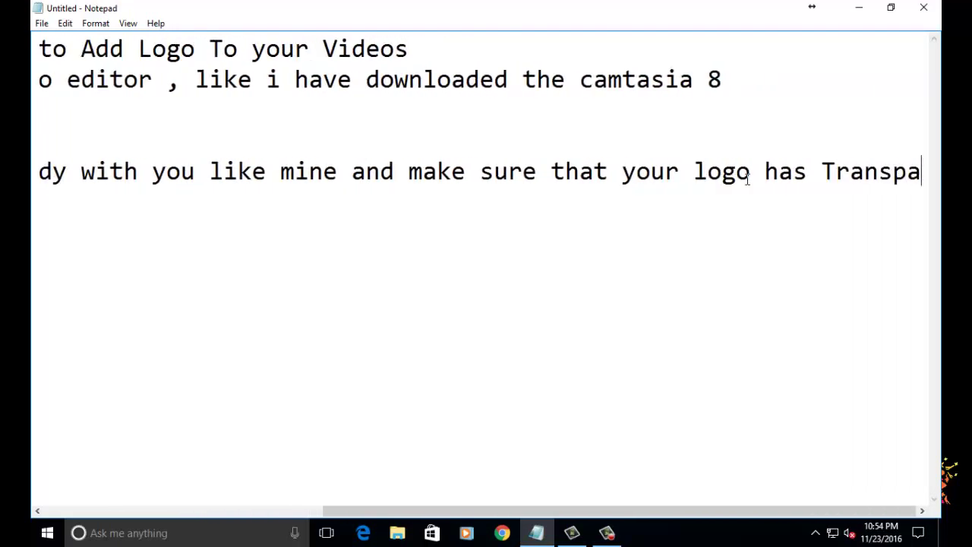
text(rent ba)
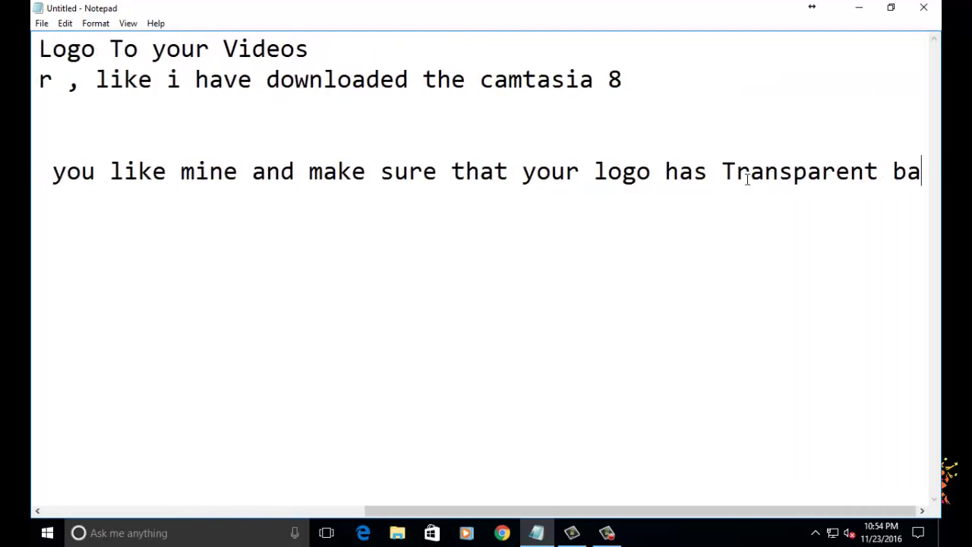
text(ckground)
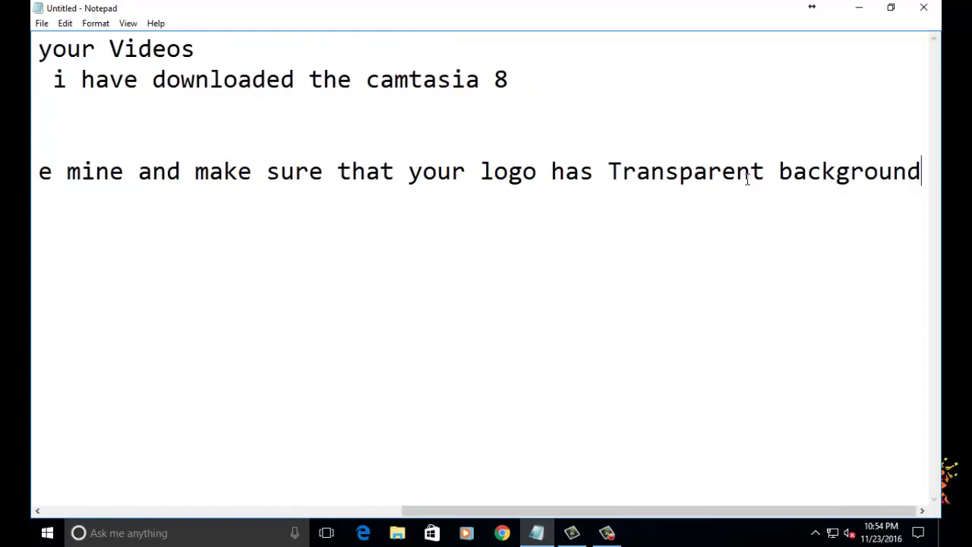
key(Return)
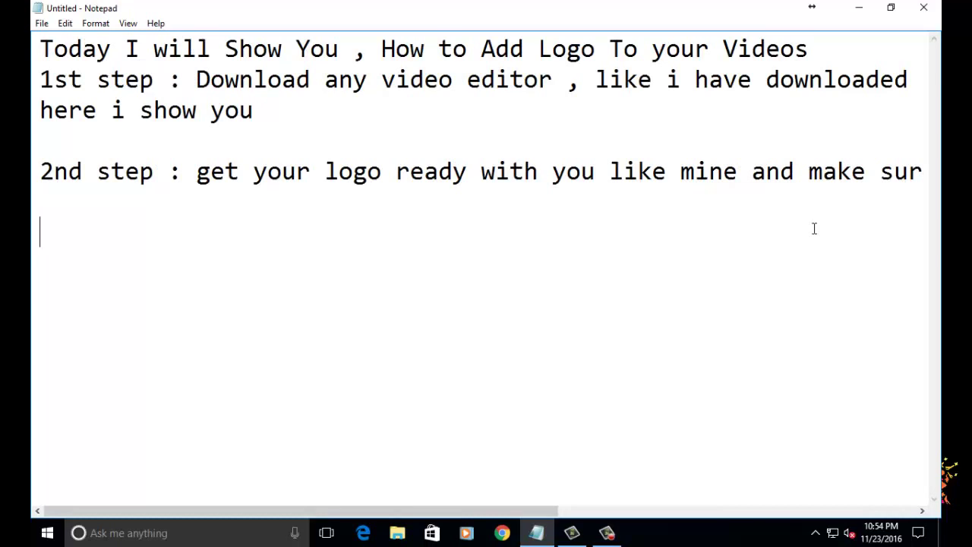
Add '3rd step ; open the editor and select any video', then switch to Camtasia Studio
text(3rd s)
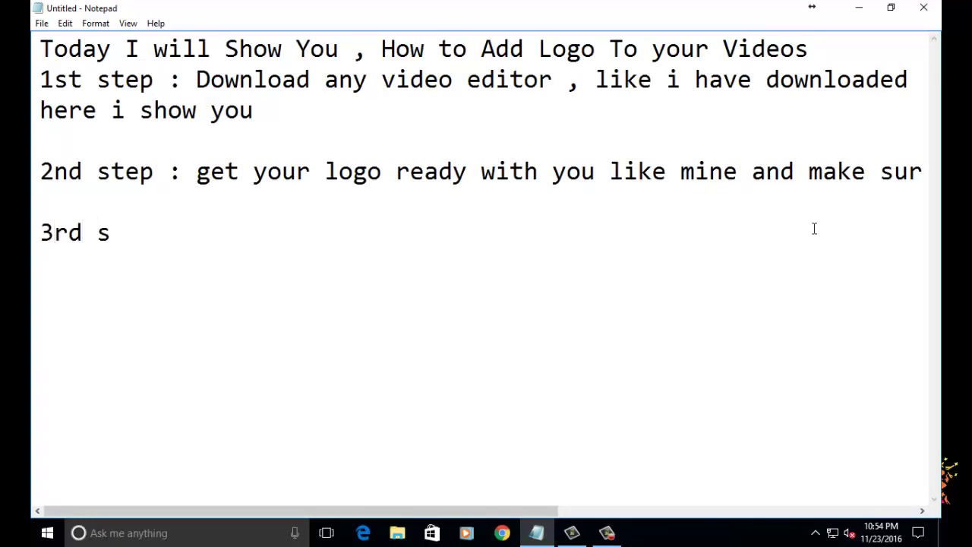
text(tep ; )
text(ope)
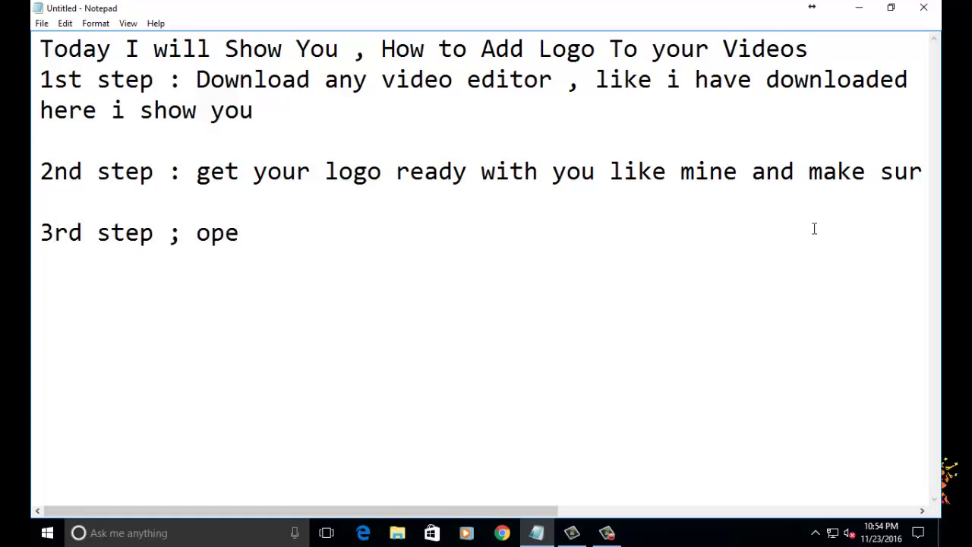
text(n c)
key(BackSpace)
text(e)
key(BackSpace)
text(the e)
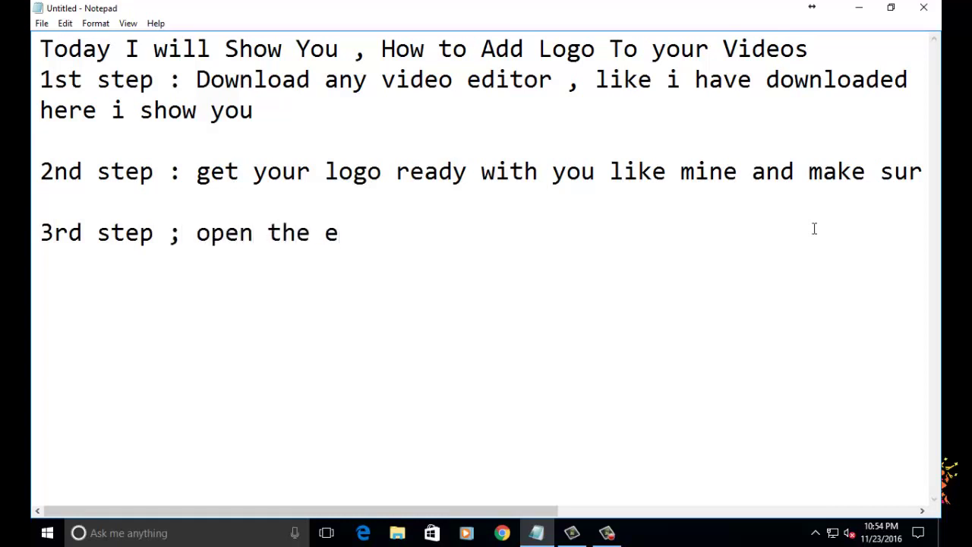
text(ditor )
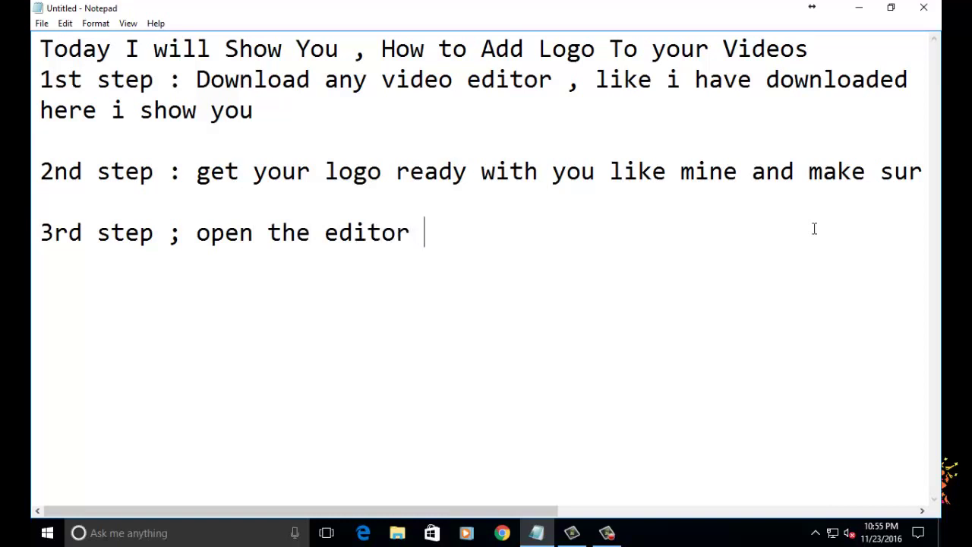
text(and se)
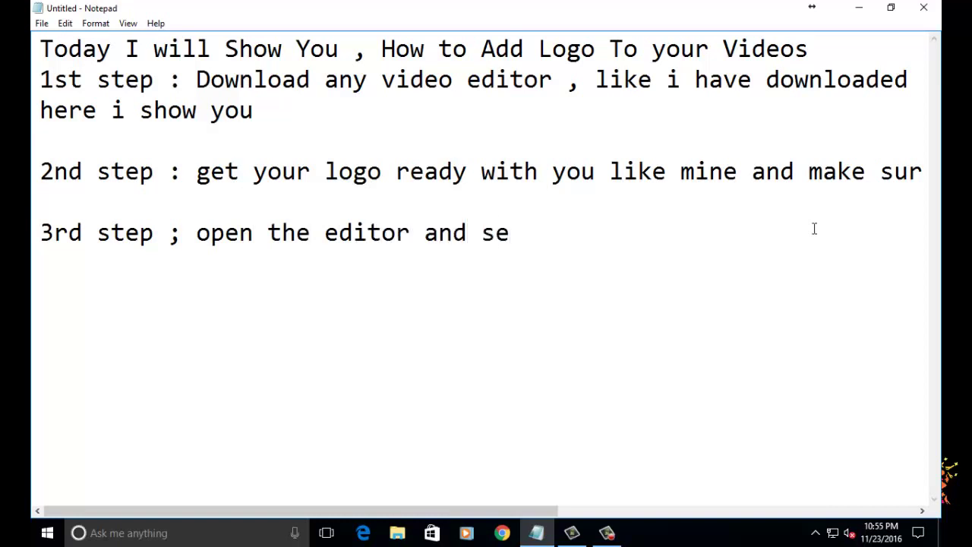
text(lect y)
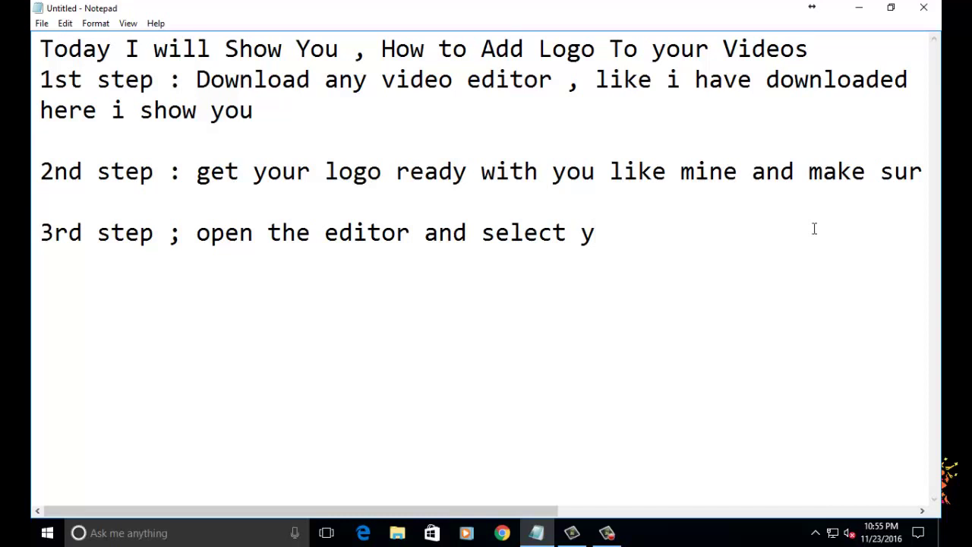
text(ou)
key(BackSpace)
key(BackSpace)
key(BackSpace)
text(v)
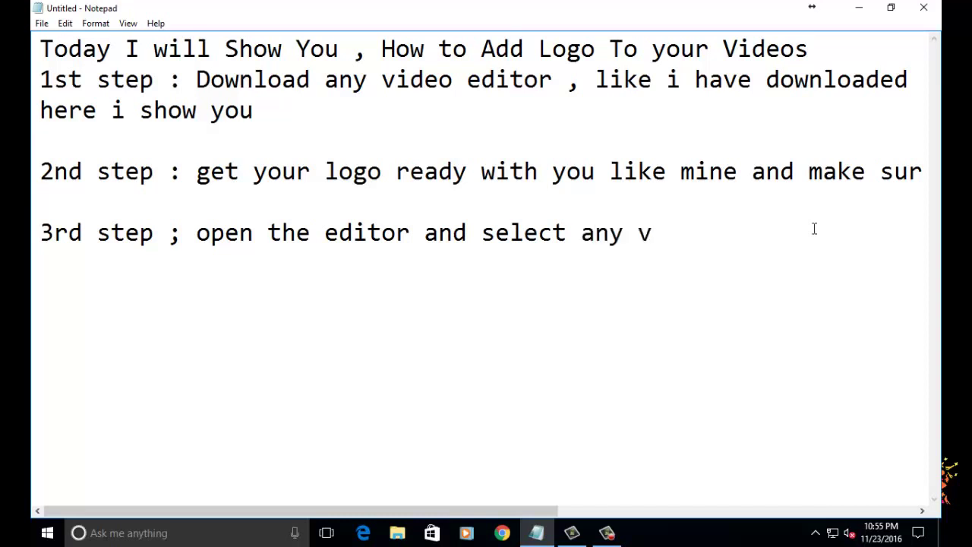
text(ideo)
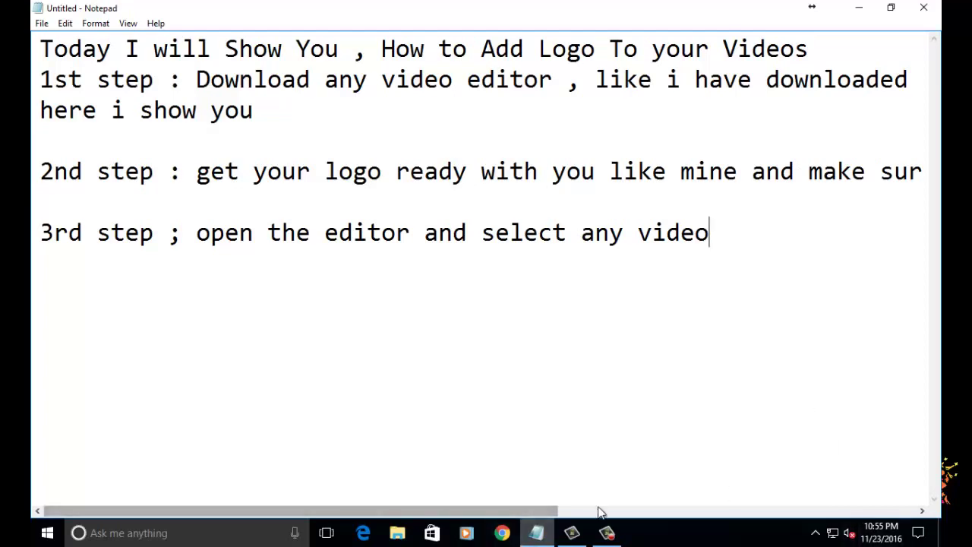
click(574, 536)
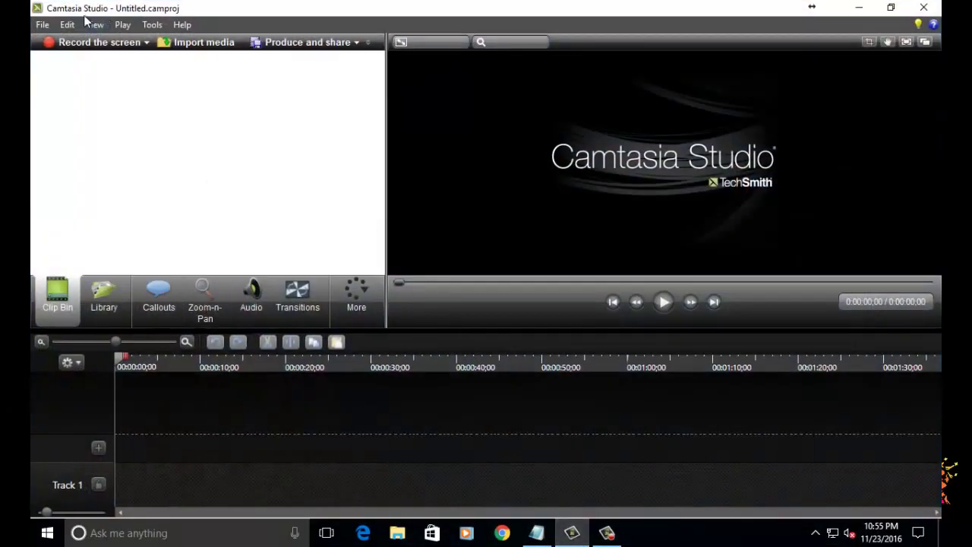
Start a media import and browse the video files in the Downloads folder
click(194, 43)
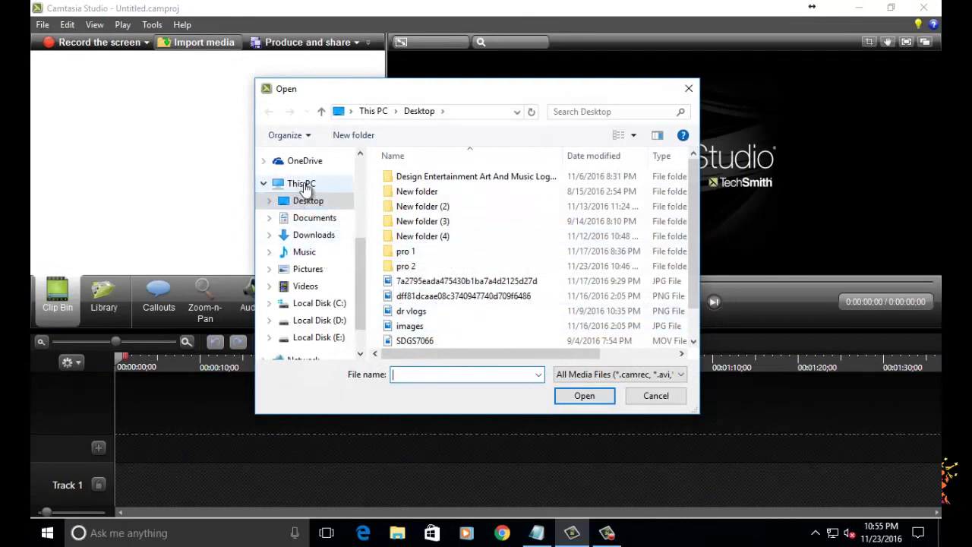
drag(358, 246, 356, 171)
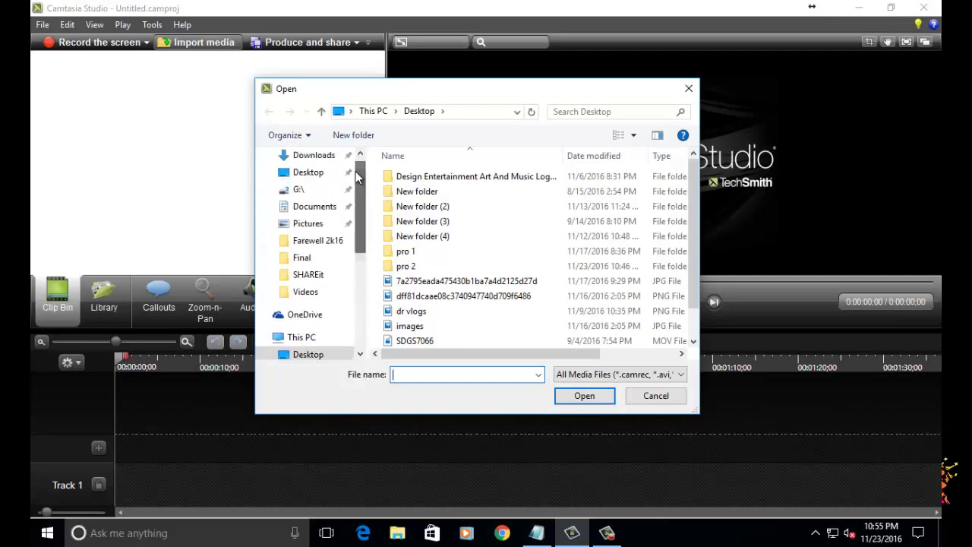
click(308, 155)
click(559, 282)
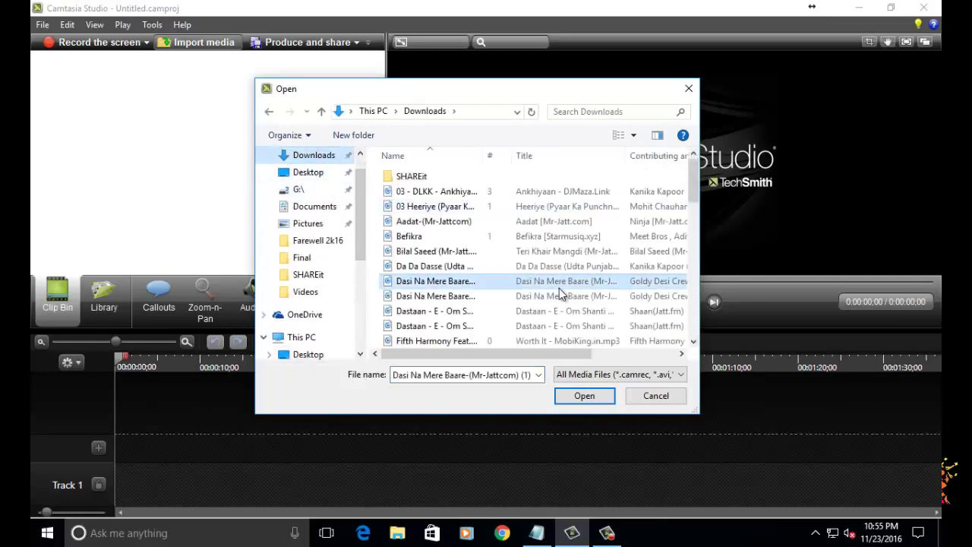
scroll(559, 289, down, 3)
scroll(556, 291, down, 5)
scroll(546, 292, up, 1)
scroll(538, 292, up, 3)
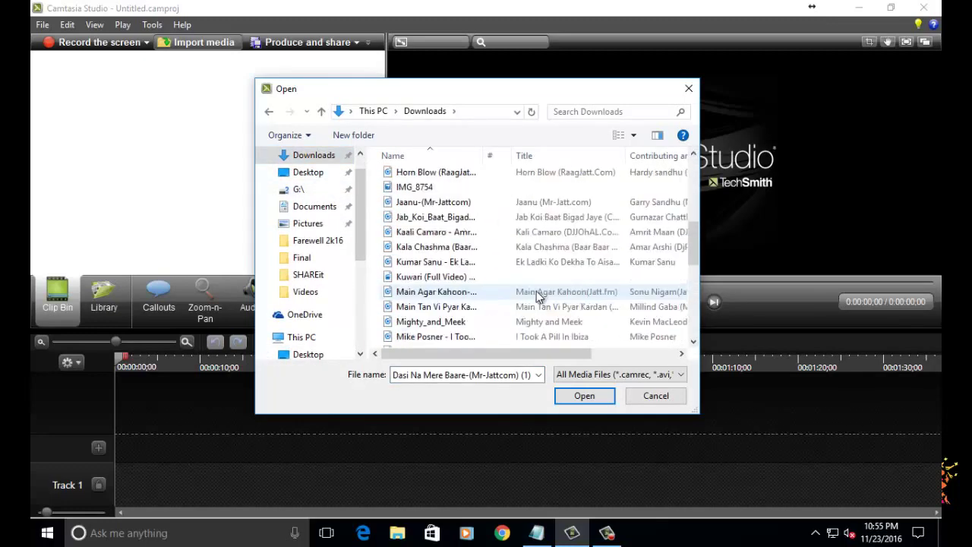
scroll(525, 293, up, 2)
scroll(519, 292, down, 2)
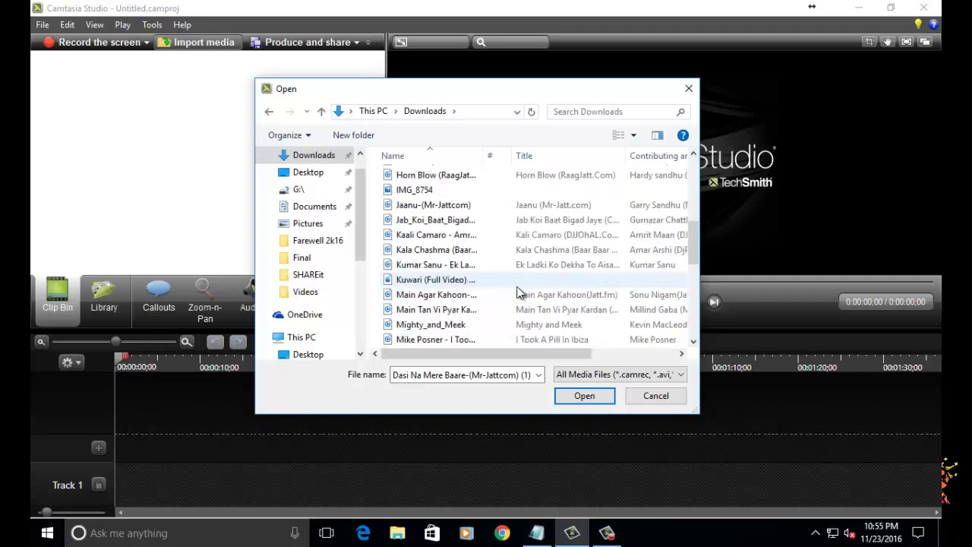
click(510, 281)
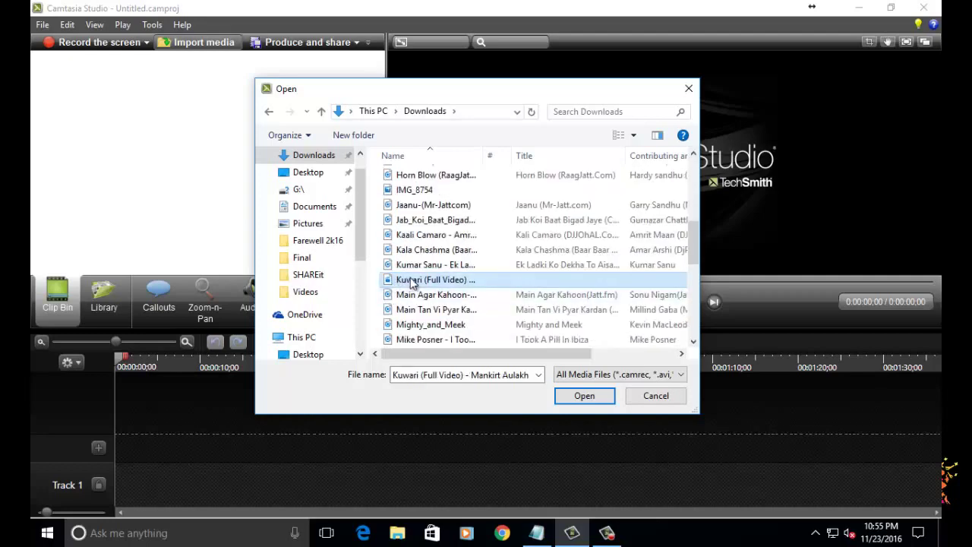
scroll(411, 283, up, 4)
scroll(411, 283, up, 2)
Import IMG_0319 from the SHAREit subfolder into the clip bin
double_click(414, 174)
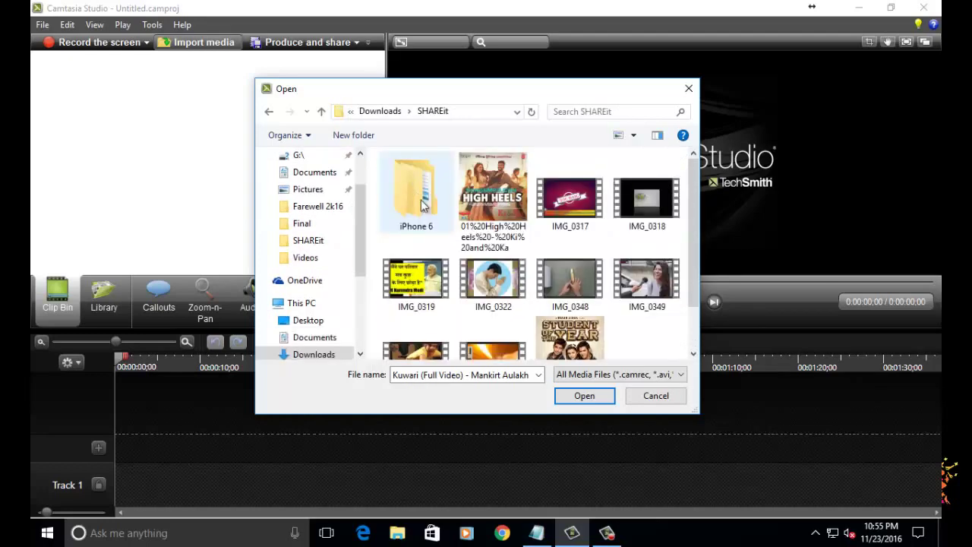
scroll(532, 304, down, 1)
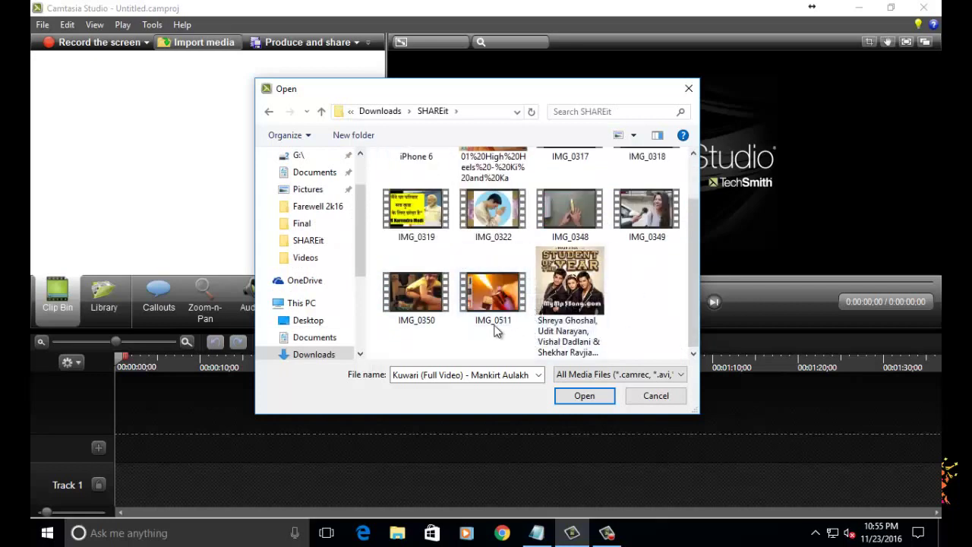
scroll(646, 327, up, 1)
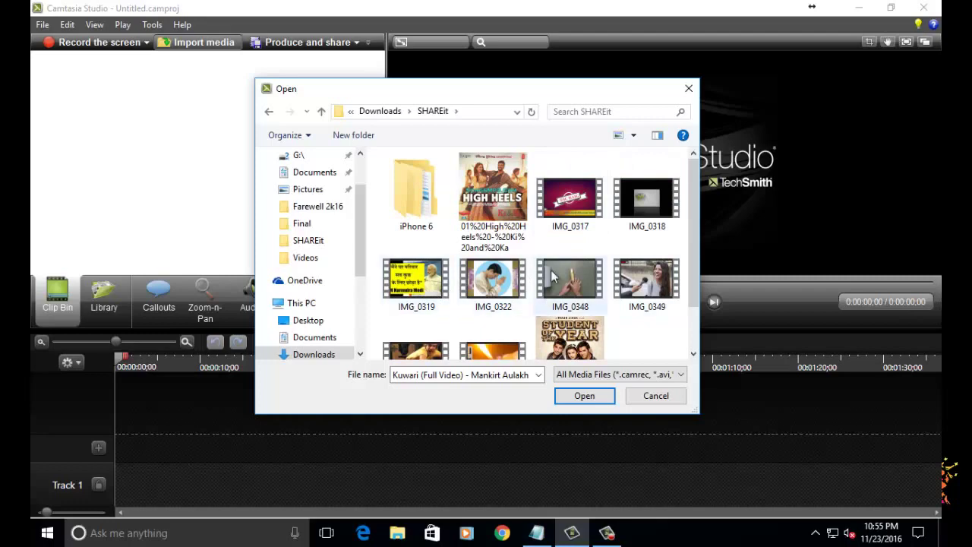
double_click(417, 283)
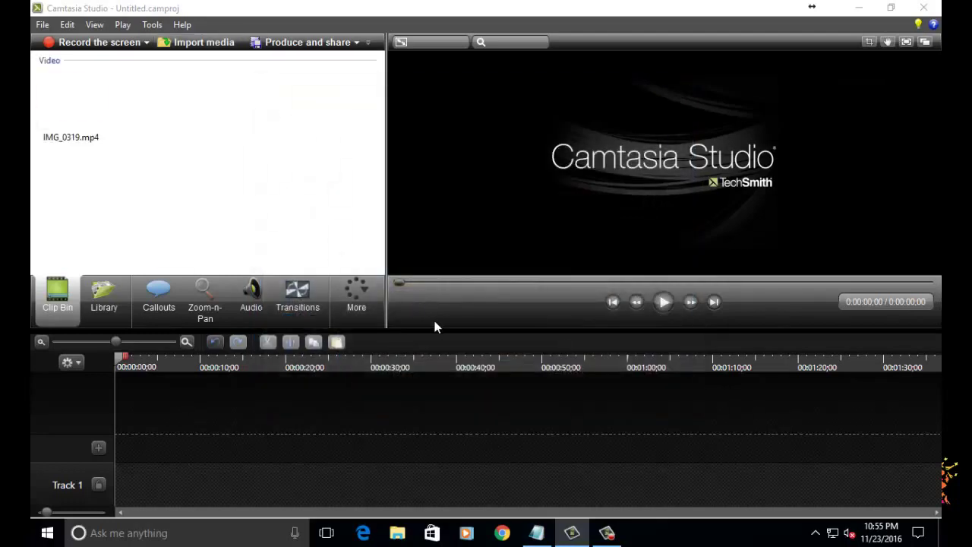
Place IMG_0319.mp4 on Track 2 and set the editing dimensions to 1280 x 720
click(66, 117)
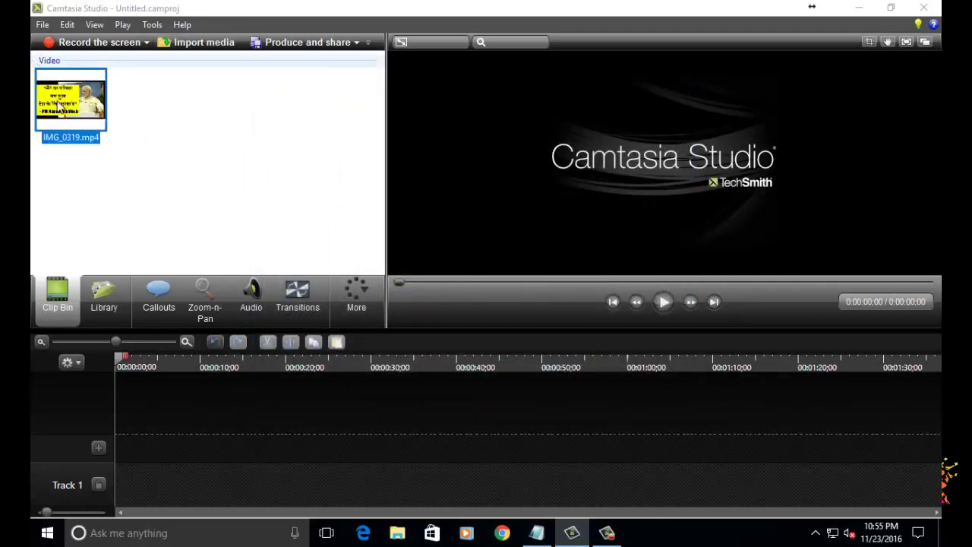
mouse_move(59, 106)
mouse_down()
mouse_move(209, 425)
mouse_move(203, 445)
mouse_up()
drag(211, 448, 213, 445)
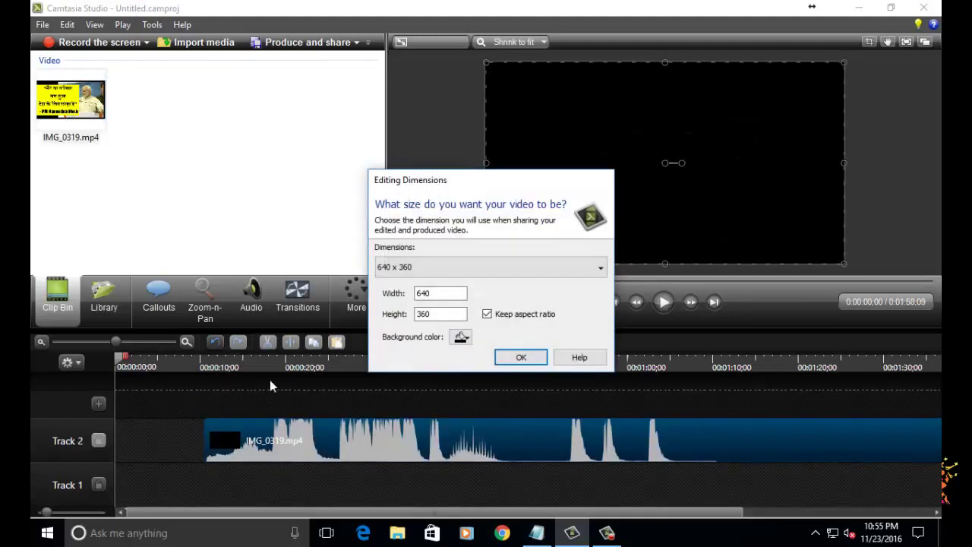
click(471, 267)
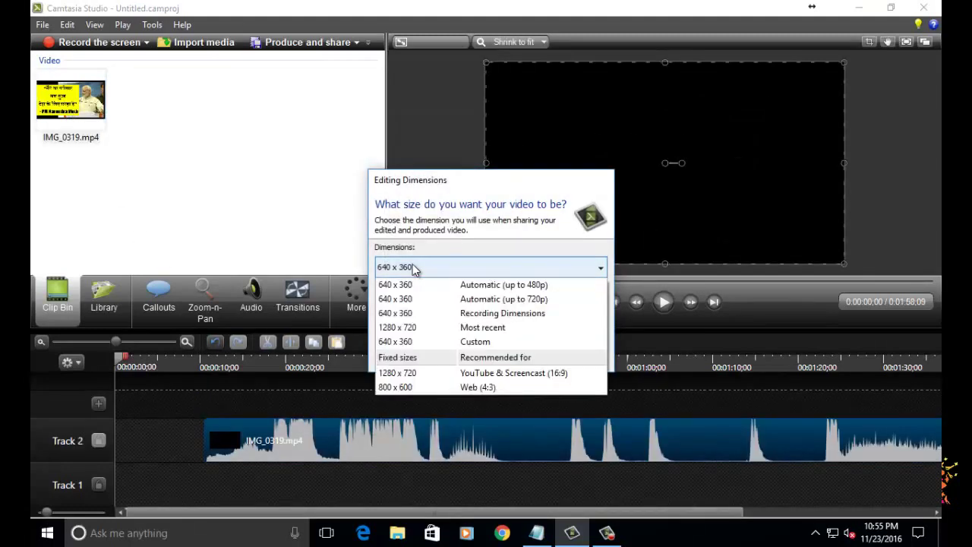
click(453, 374)
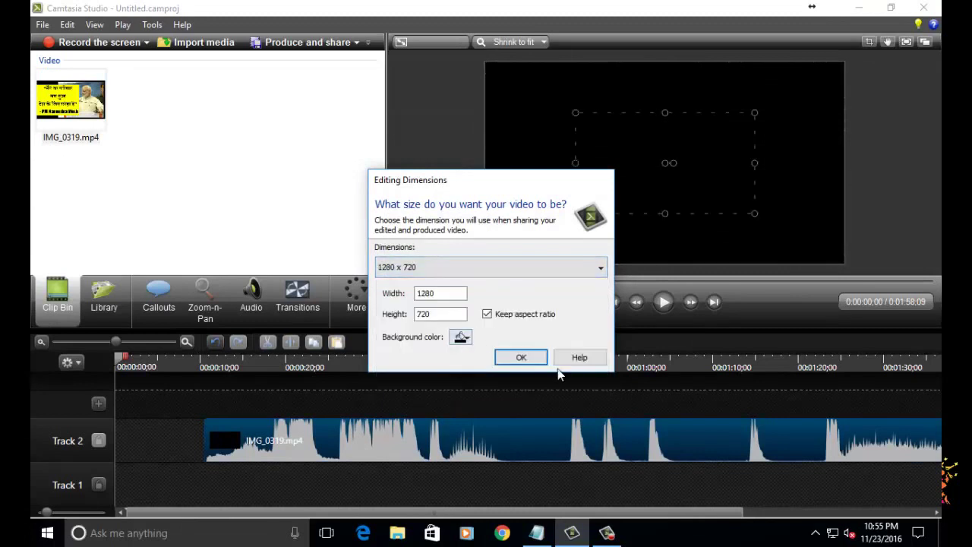
click(523, 357)
Move the IMG_0319.mp4 clip to the very start of the timeline
click(558, 188)
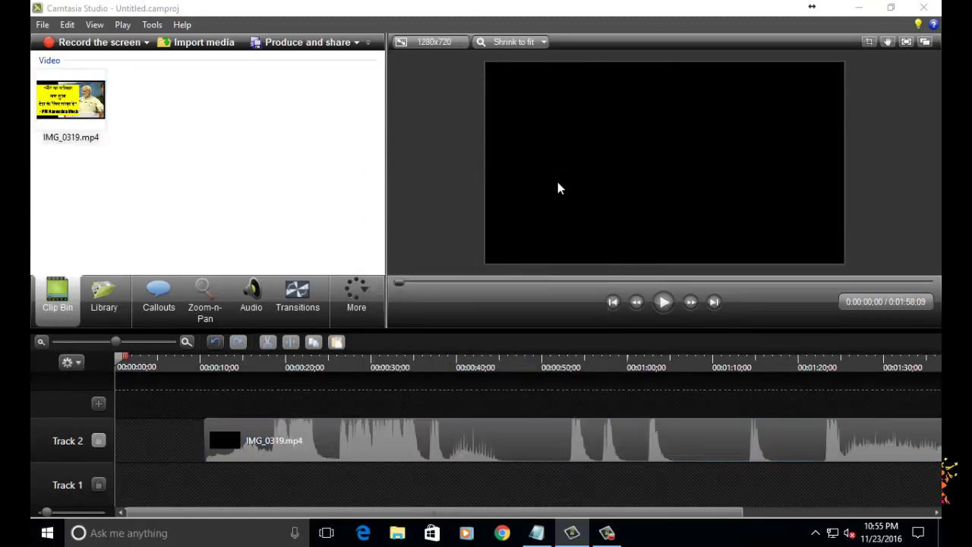
click(60, 131)
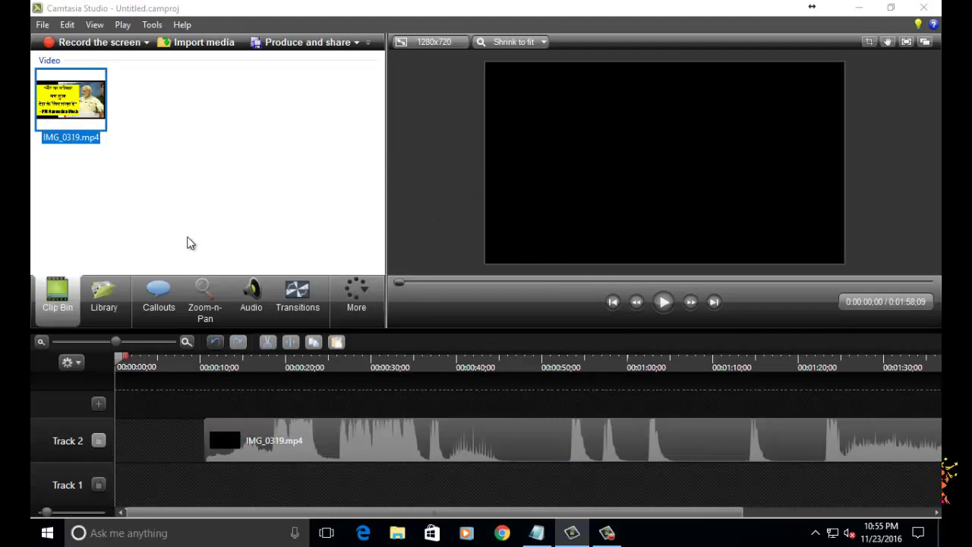
click(602, 191)
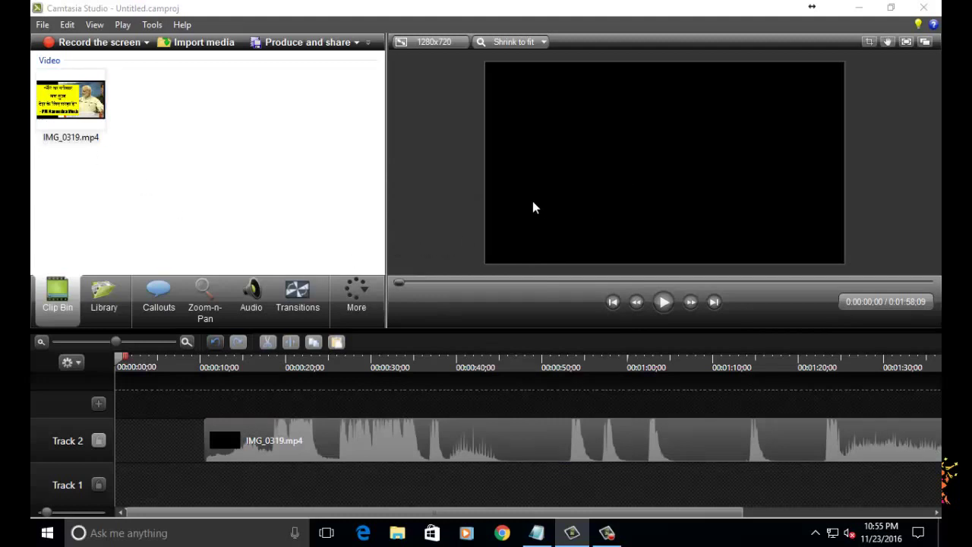
drag(248, 451, 159, 450)
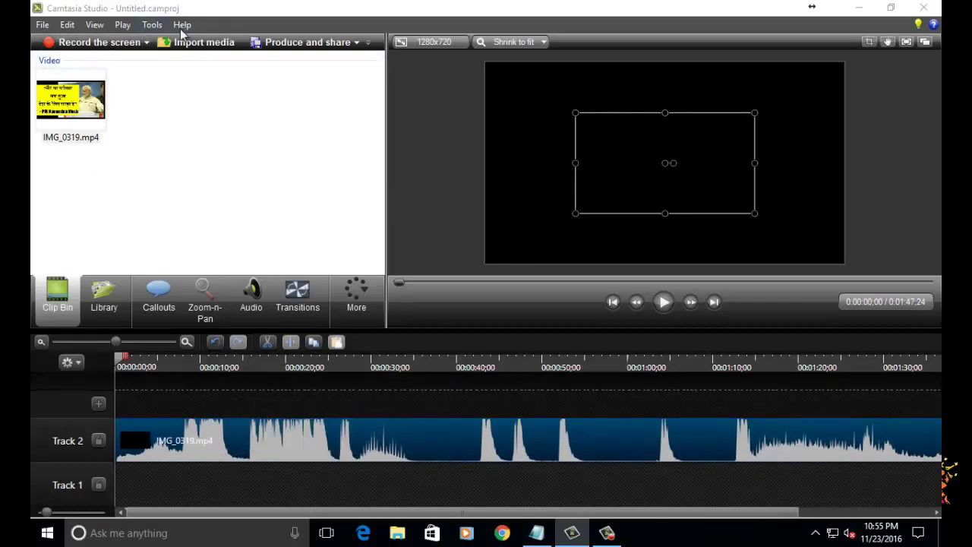
Back in Notepad, add '4th ; now select your logo from the destination' after step 3
click(537, 532)
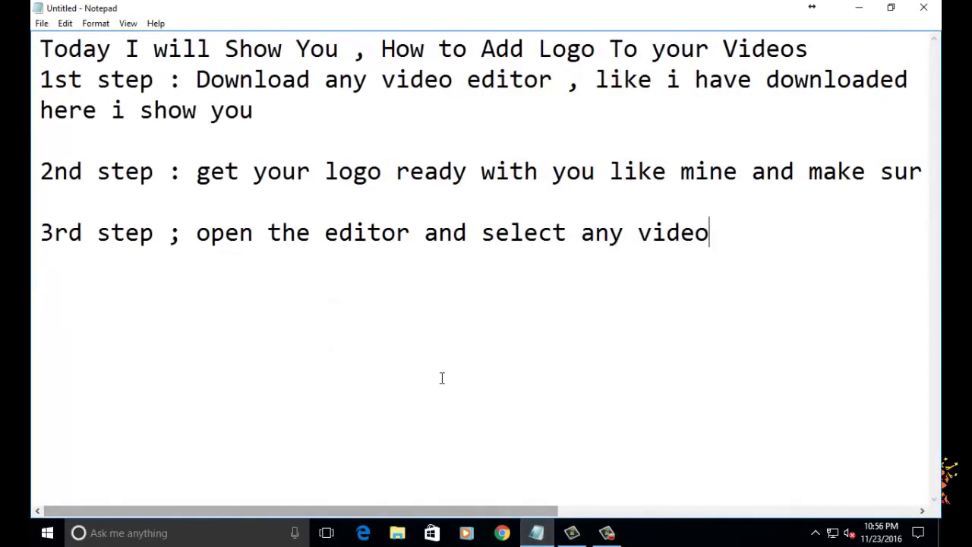
click(799, 253)
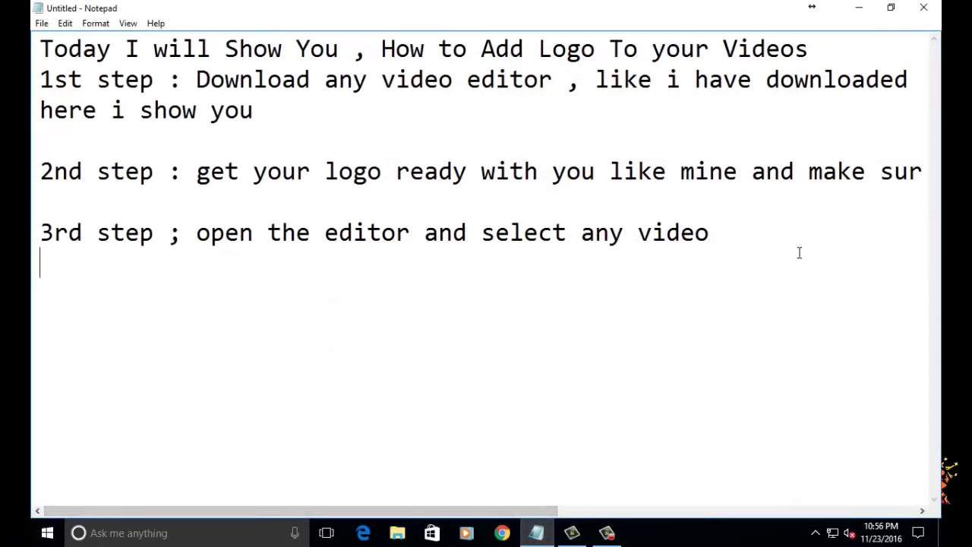
text(4th ; )
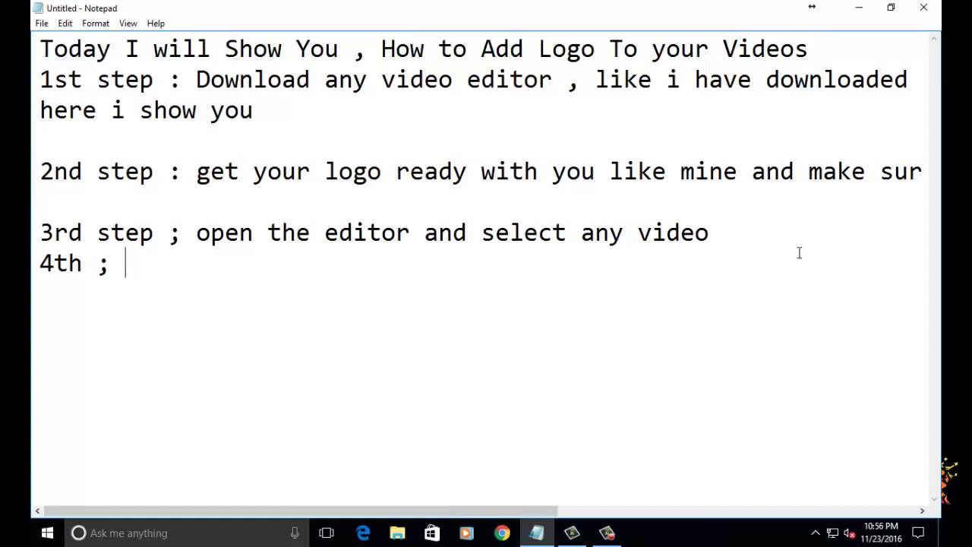
text(now sele)
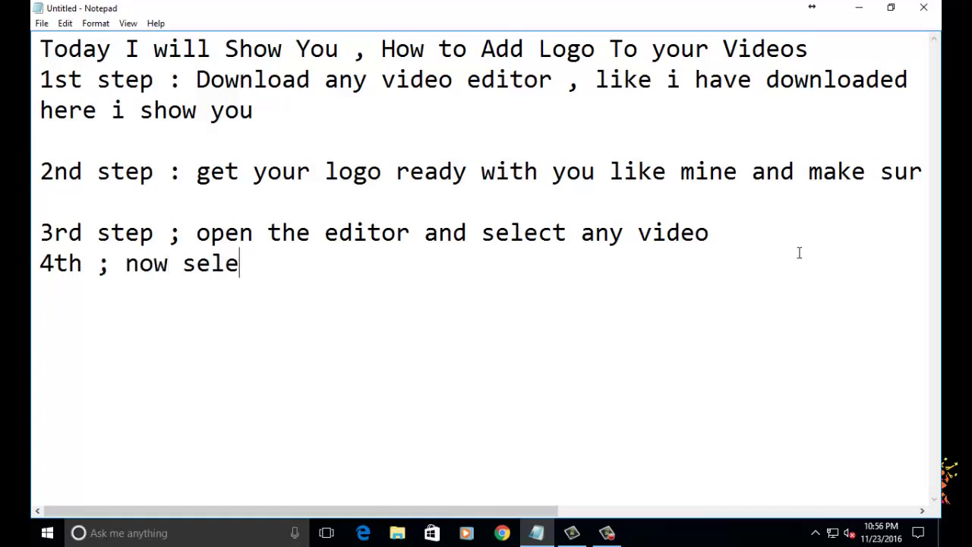
text(ct you)
key(BackSpace)
text(your )
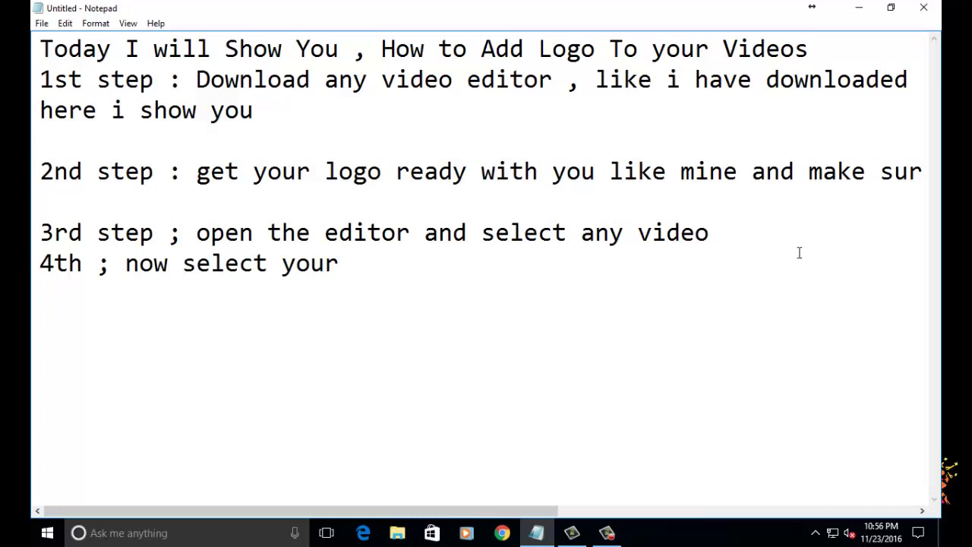
text(logo )
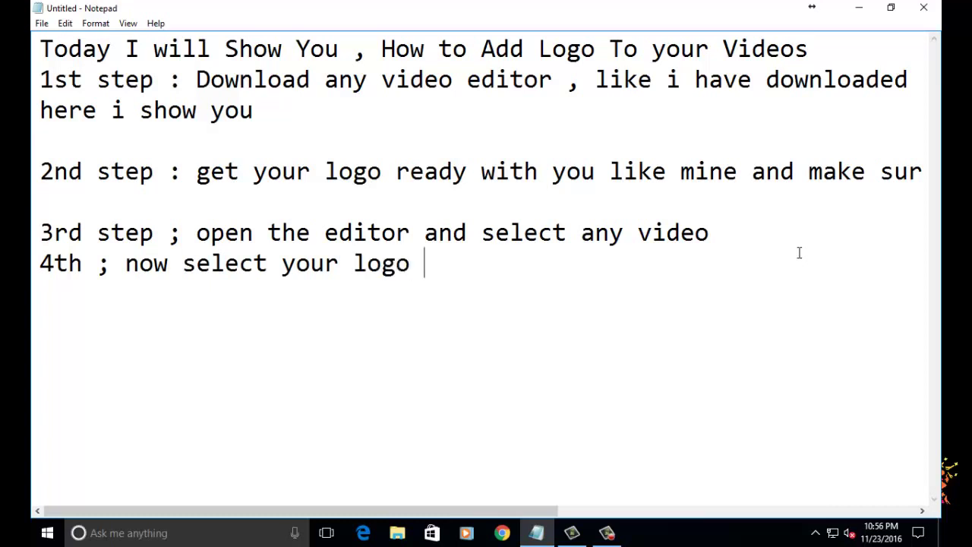
text(from t)
text(he dest)
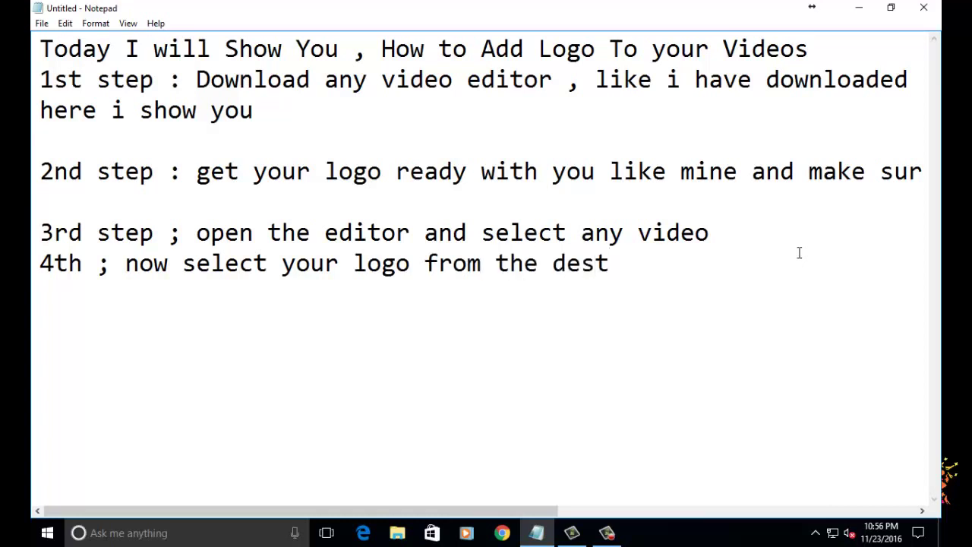
text(ination)
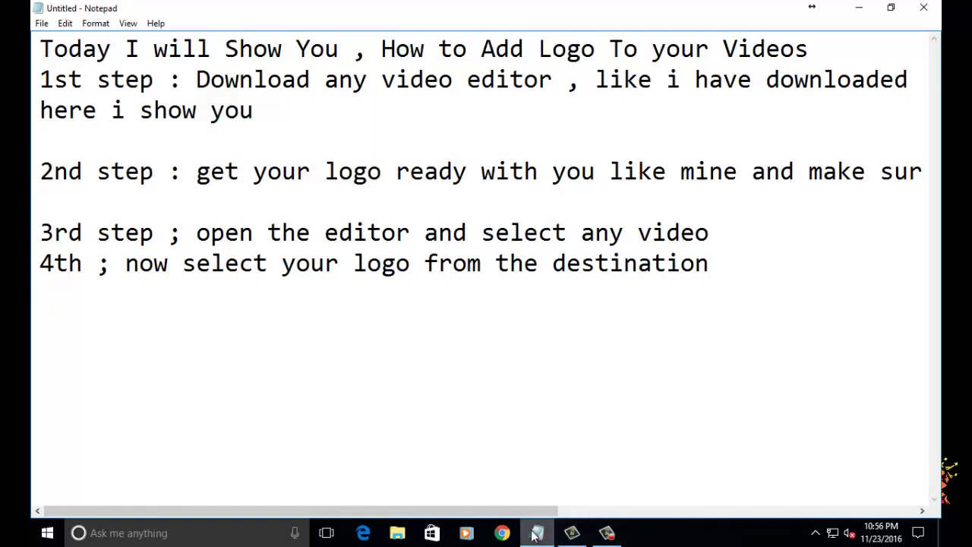
Bring dr vlogs.png from the Desktop into Camtasia's clip bin, select it, then return to Notepad
mouse_move(534, 537)
click(571, 533)
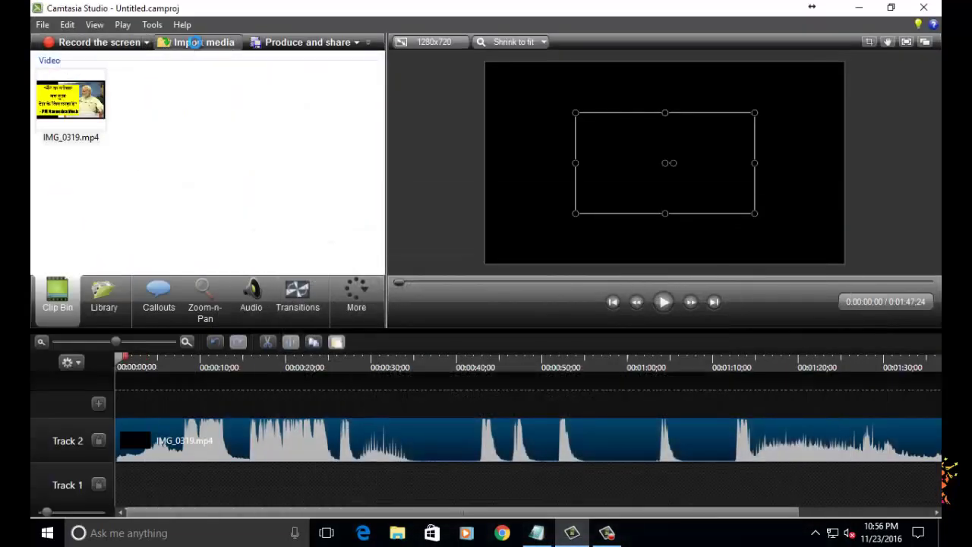
click(186, 42)
click(311, 201)
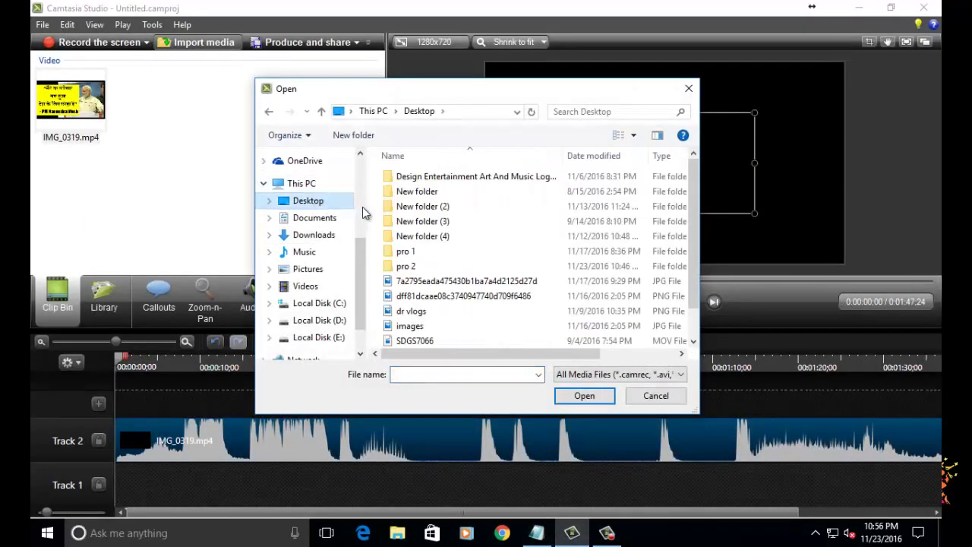
double_click(450, 311)
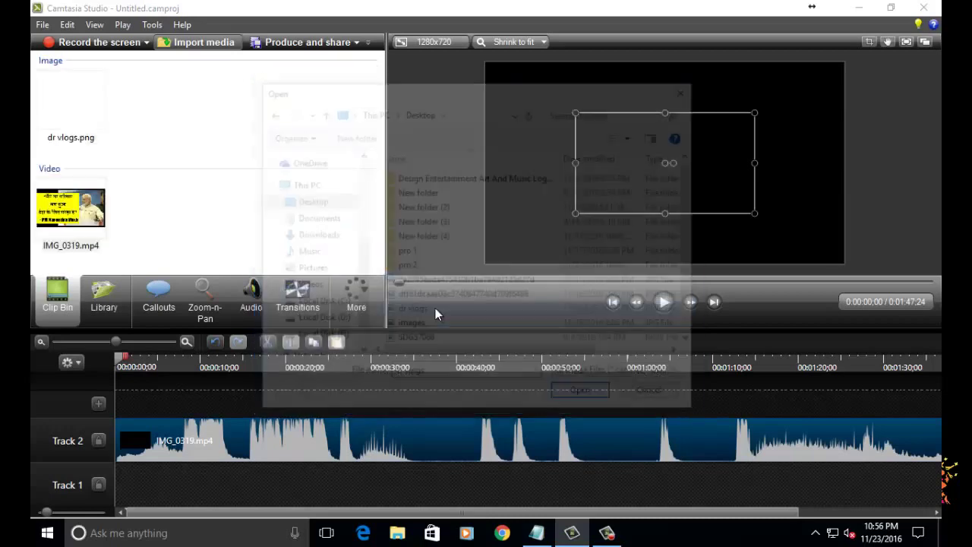
click(74, 114)
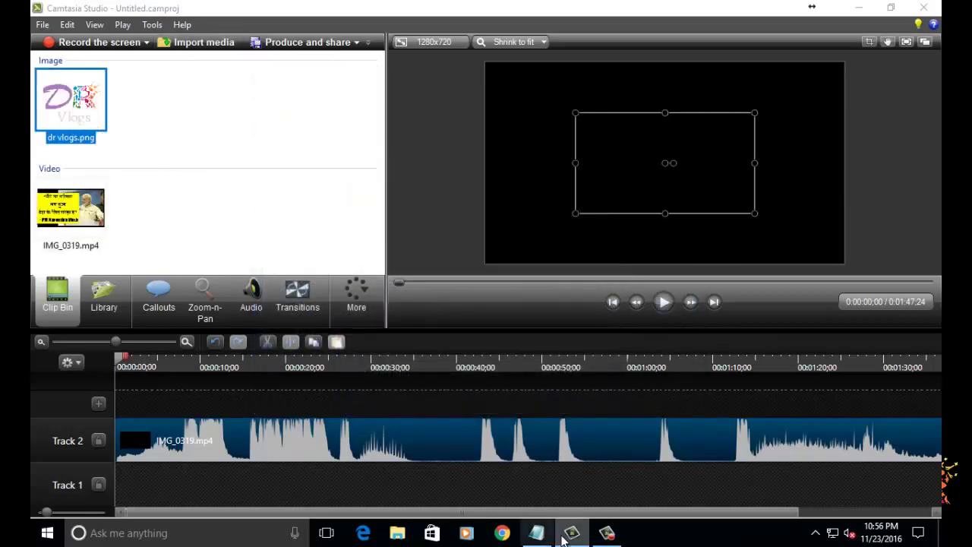
click(536, 533)
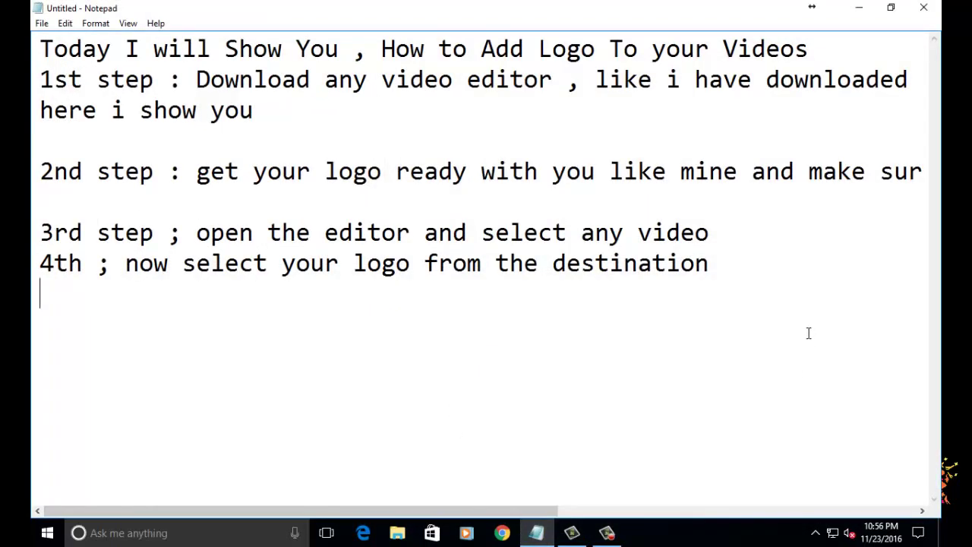
Finish step 5 as '5 th step ; now move it to the next track' and drag dr vlogs.png onto Track 1
text(m)
key(BackSpace)
text(5 th ste)
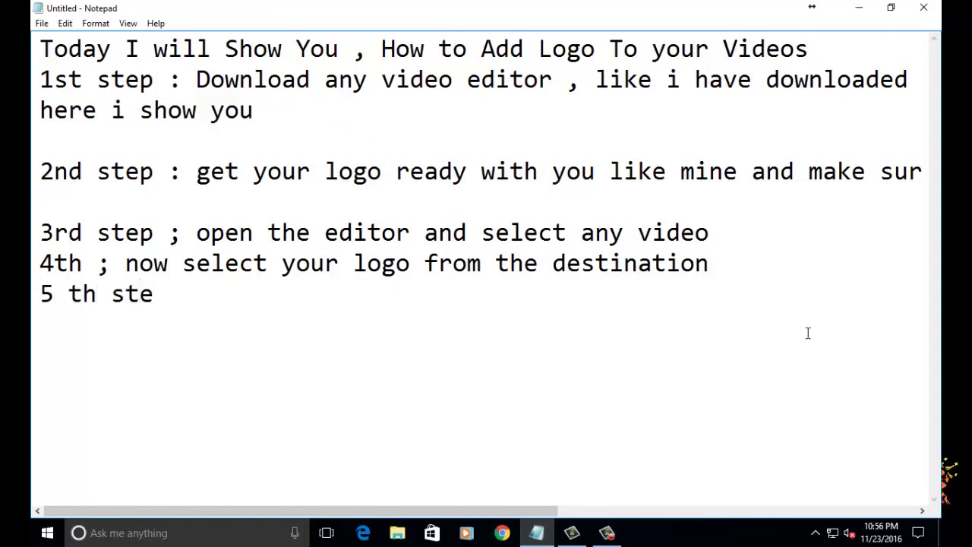
text(p ; no)
text(w mov)
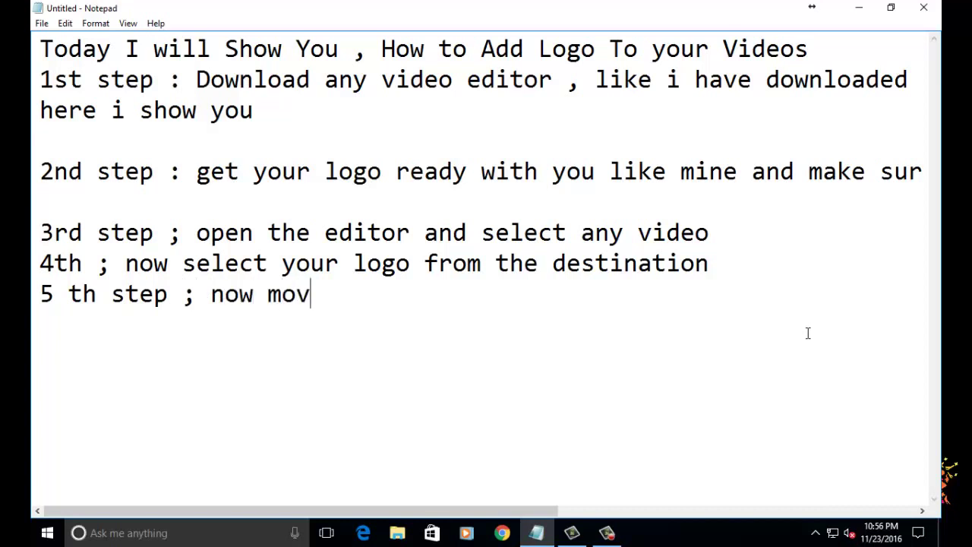
text(e it t)
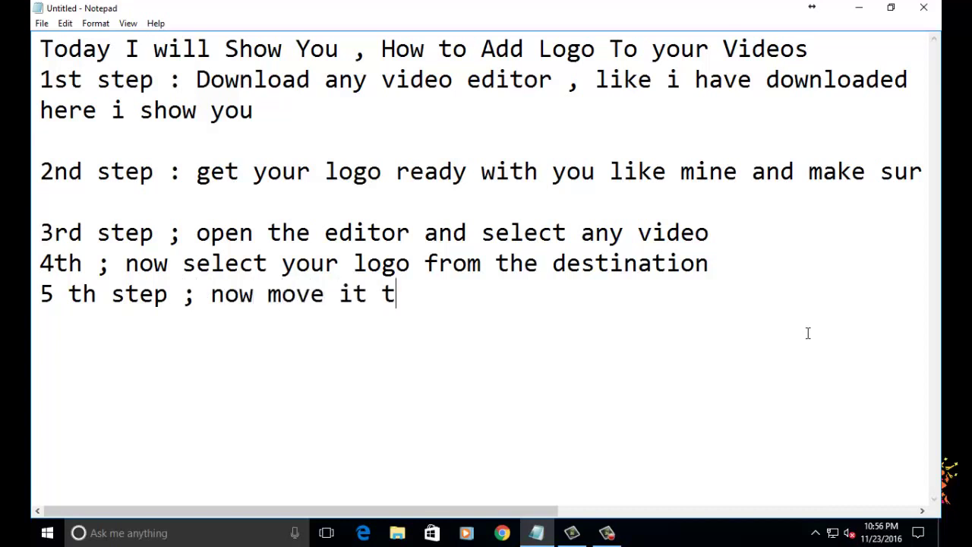
text(o )
text(you)
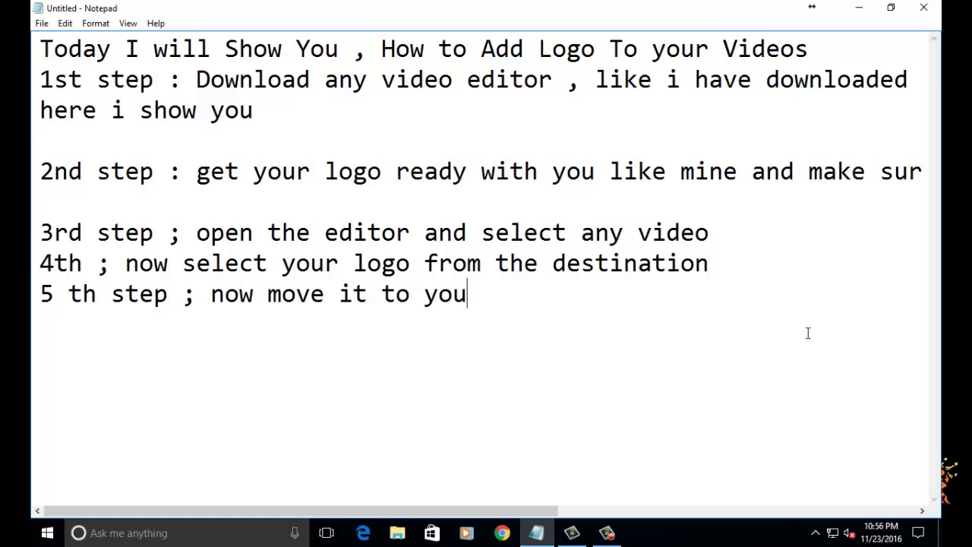
text(r)
key(BackSpace)
key(BackSpace)
key(BackSpace)
key(BackSpace)
text(the next)
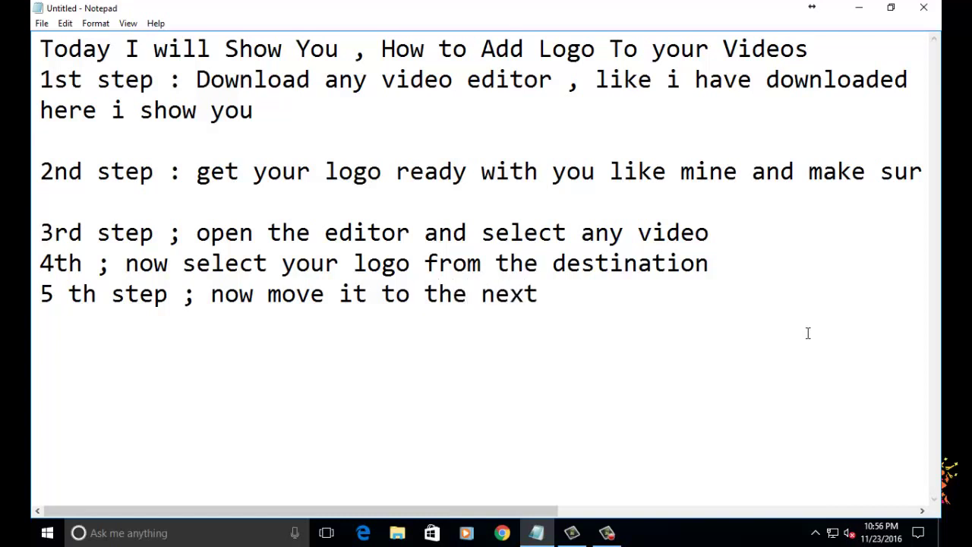
text( track)
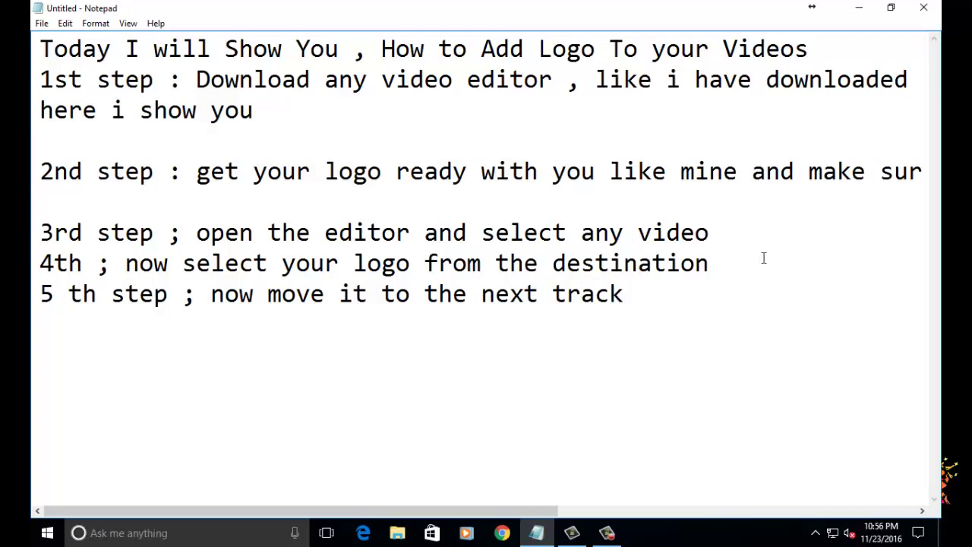
click(859, 8)
mouse_move(70, 99)
mouse_down()
mouse_move(164, 499)
mouse_move(123, 480)
mouse_up()
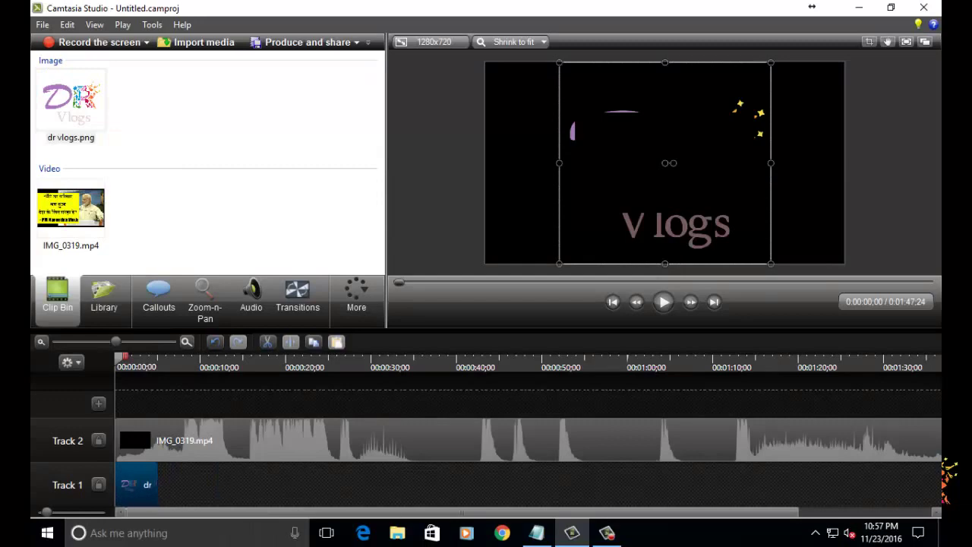
On a new line, type '6th ; Drag the logo depending upon the time you want it to be placed'
click(536, 532)
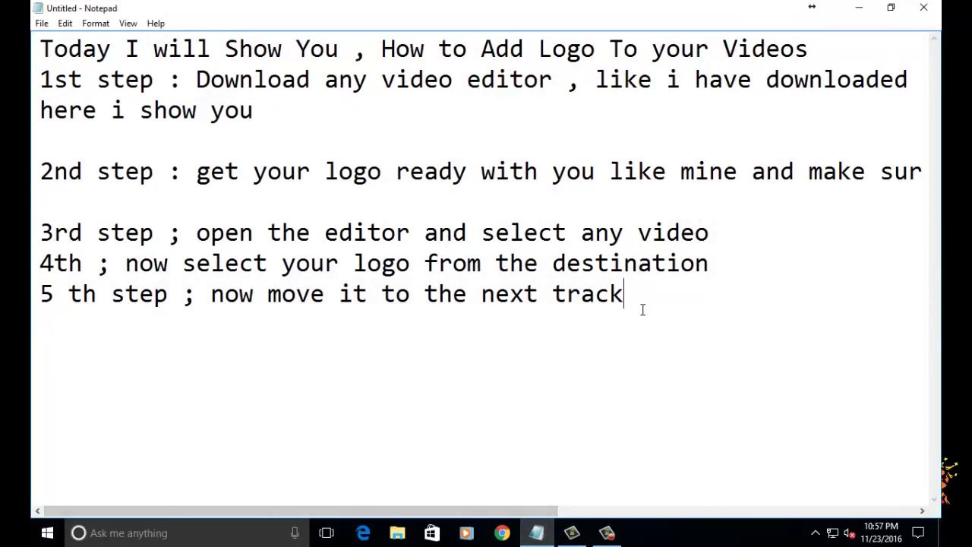
key(Return)
text(6t)
text(h ; Dra)
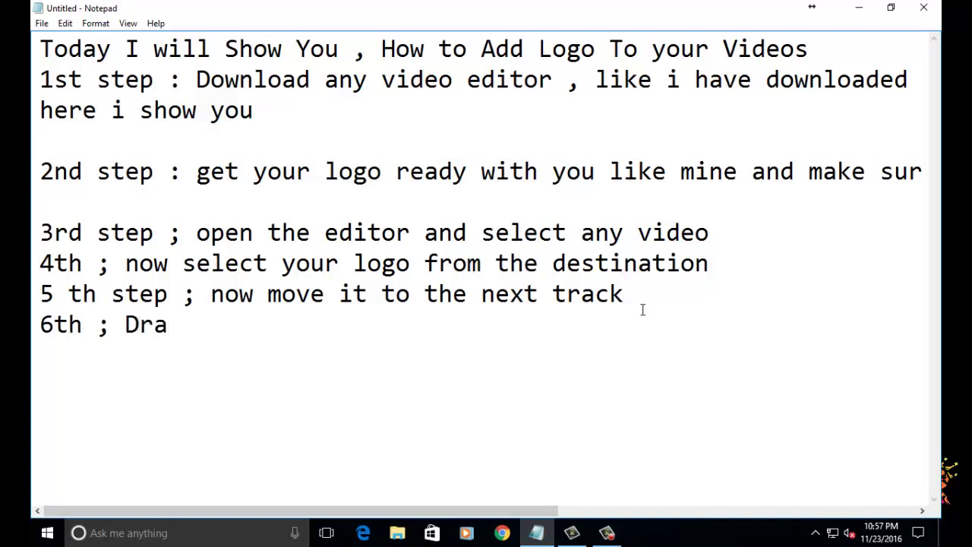
text(g )
text(the)
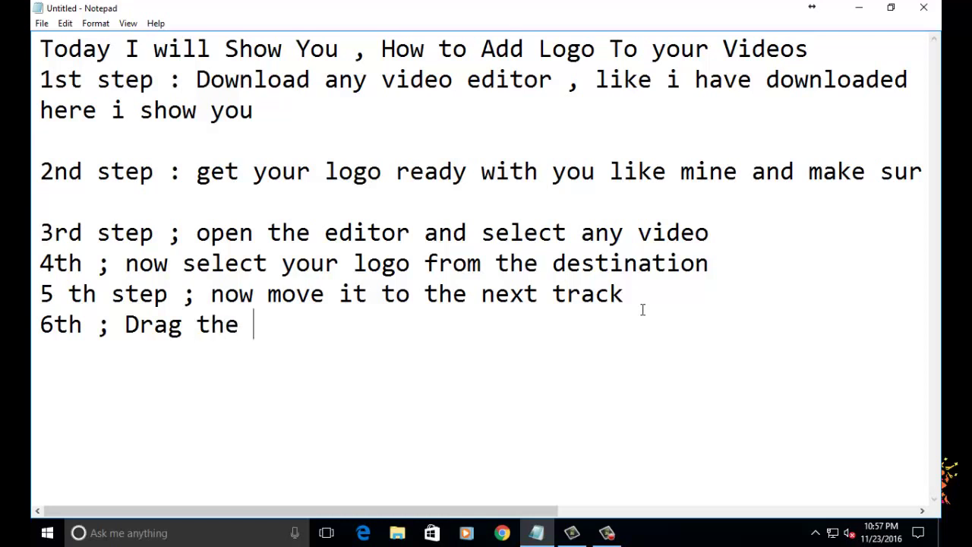
text(log)
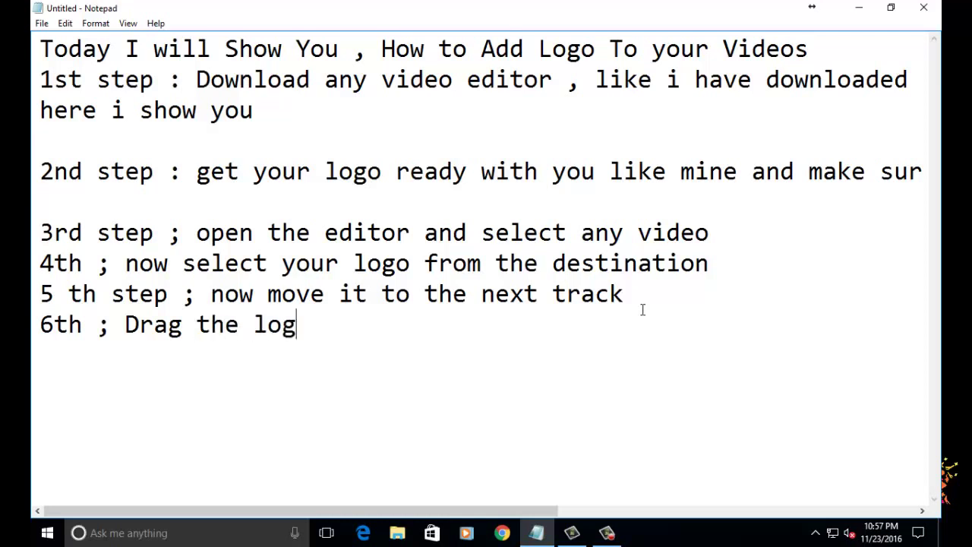
text(o depen)
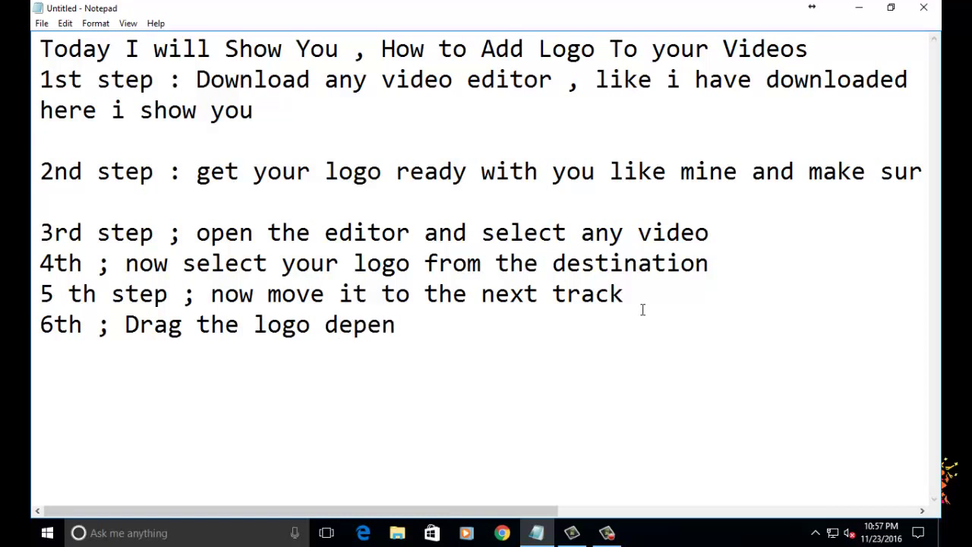
text(di)
text(ng upon)
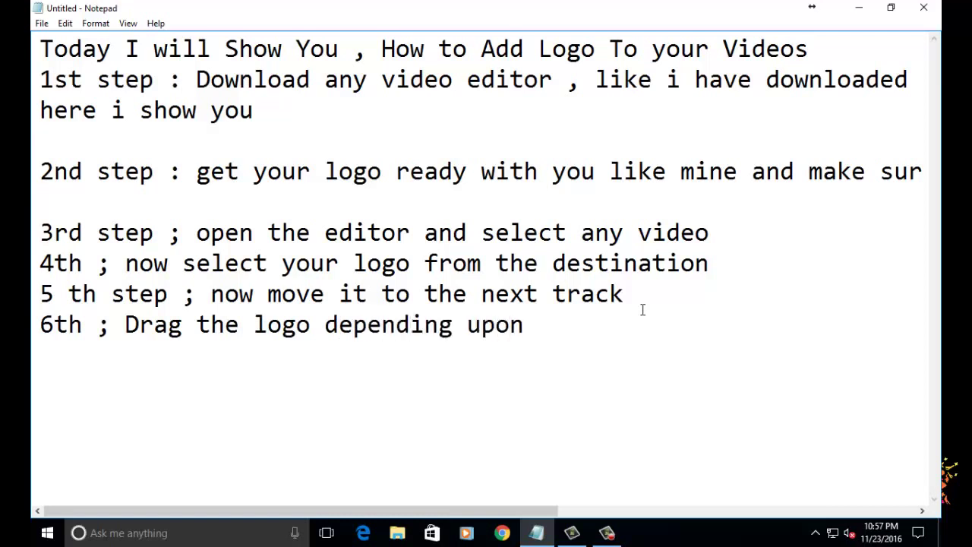
text( the time )
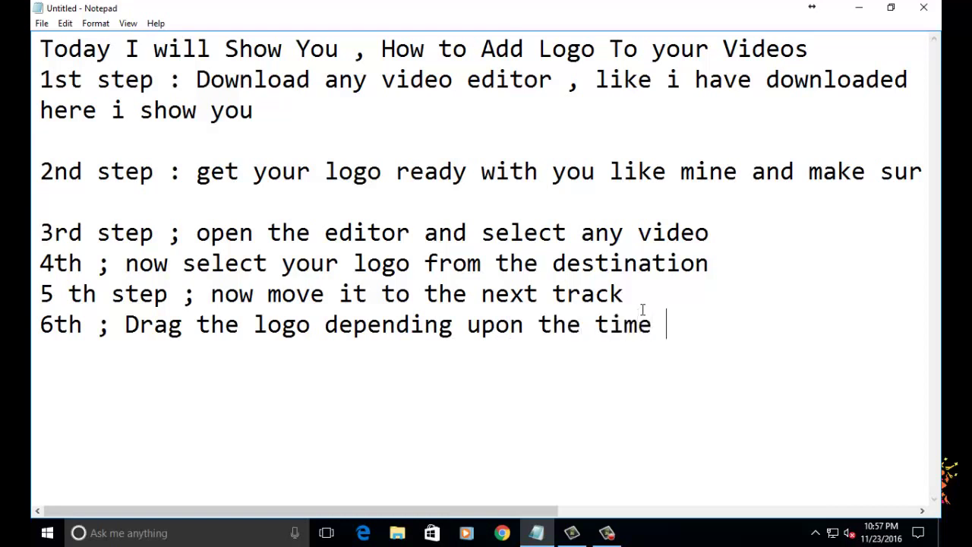
text(you w)
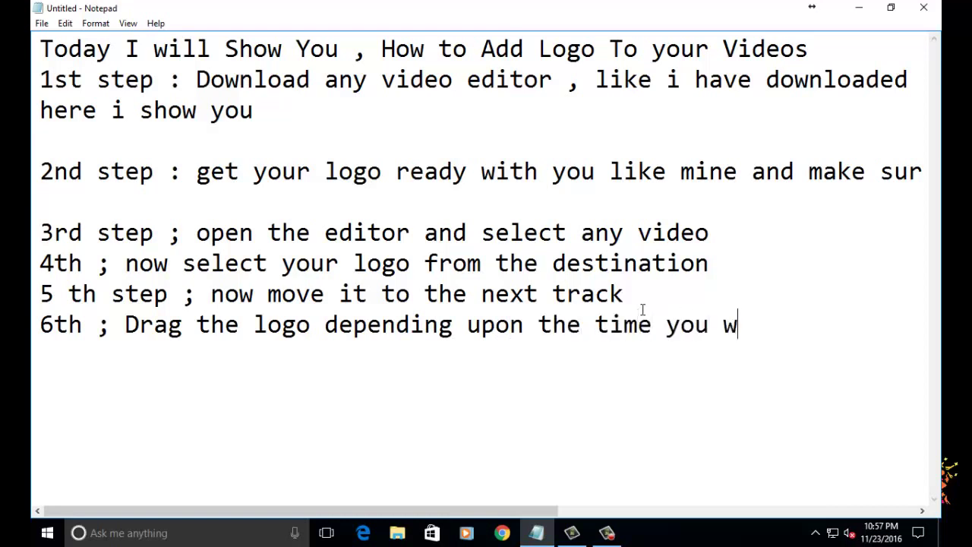
text(antit )
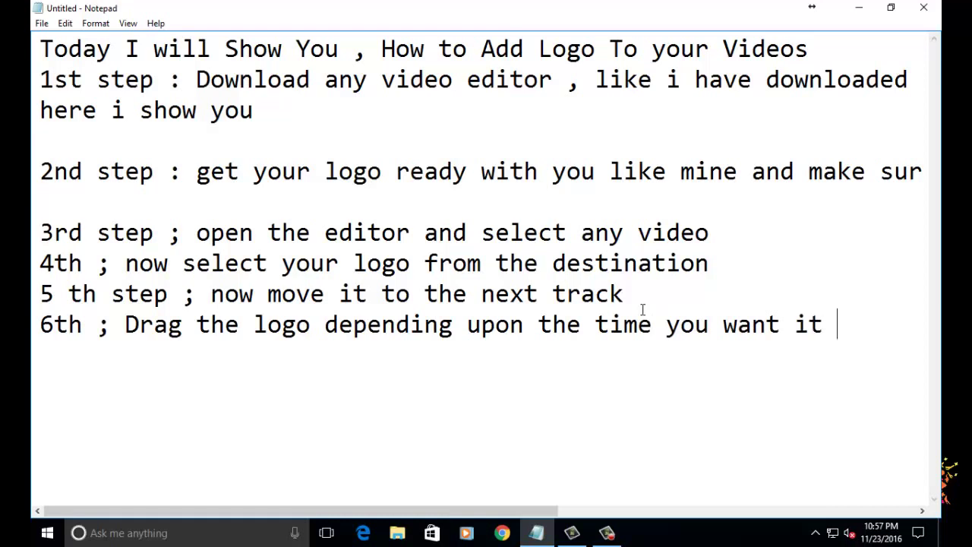
text(to be )
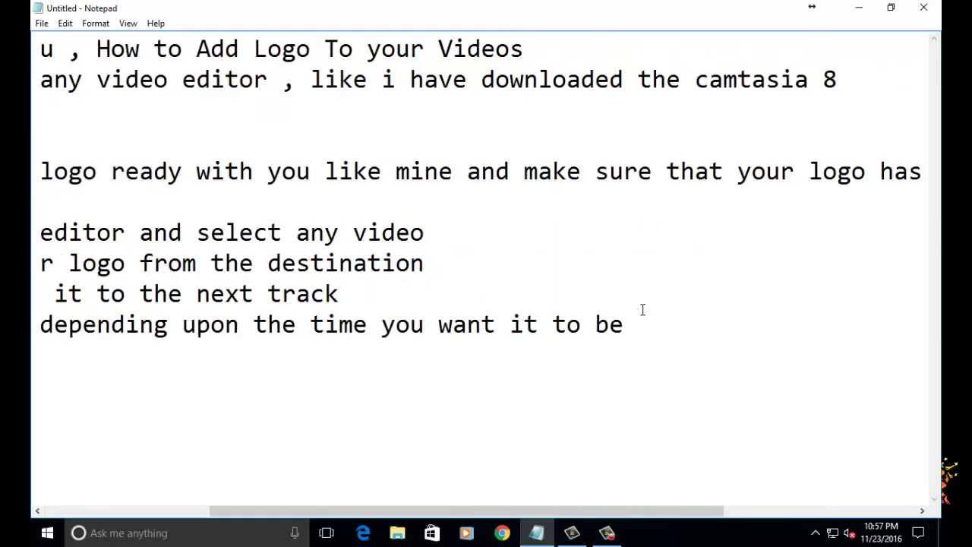
text(placed)
Stretch the dr vlogs.png clip on Track 1 to the end of the video
click(572, 533)
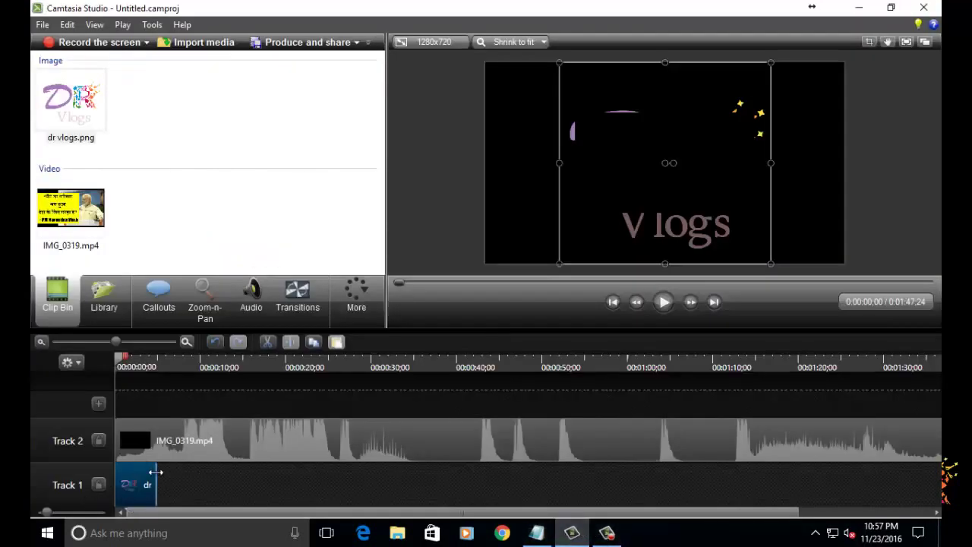
drag(156, 473, 939, 473)
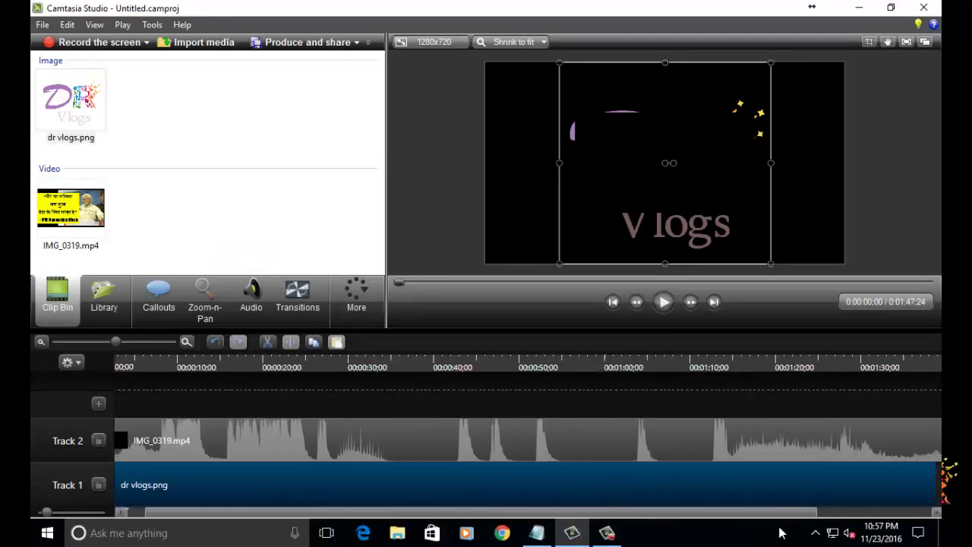
scroll(805, 482, down, 3)
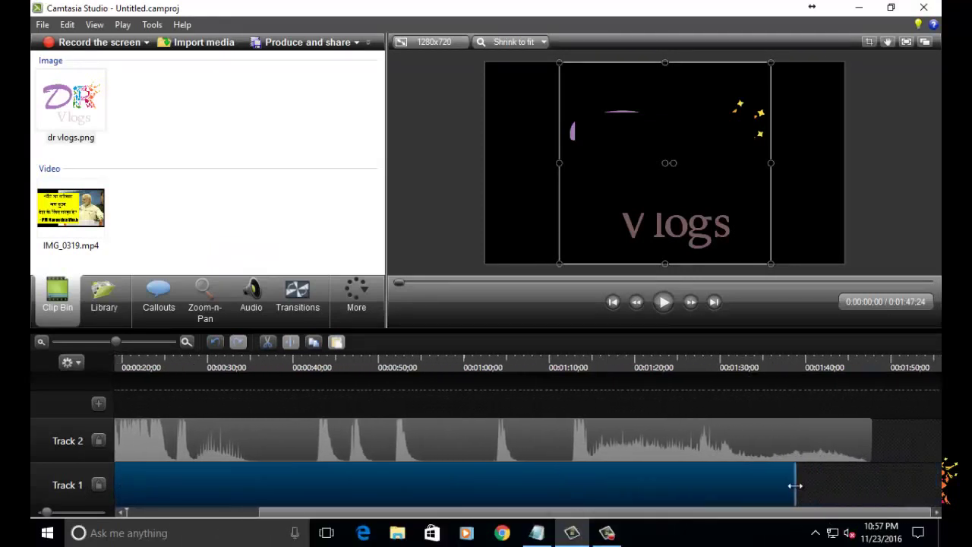
mouse_move(796, 484)
mouse_down()
mouse_move(905, 486)
mouse_move(872, 485)
mouse_up()
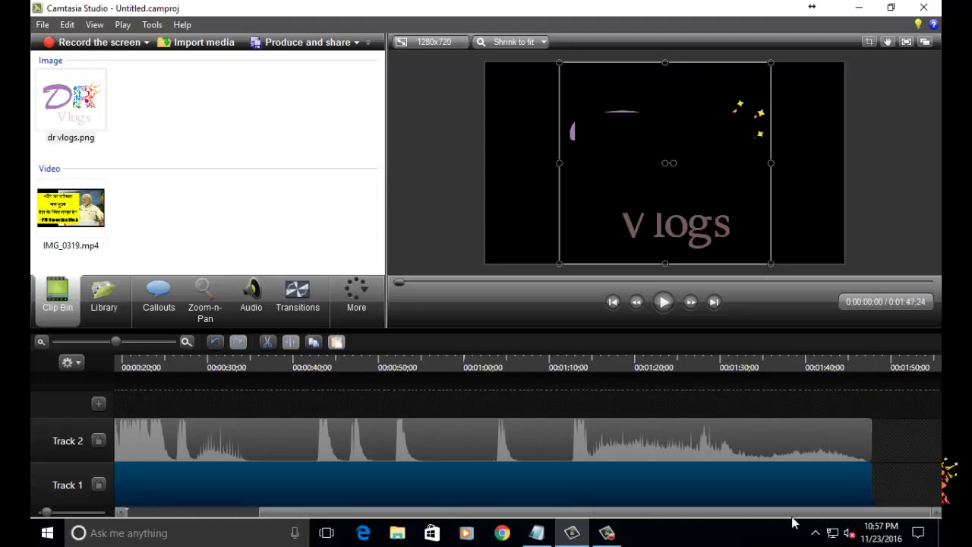
drag(793, 516, 641, 516)
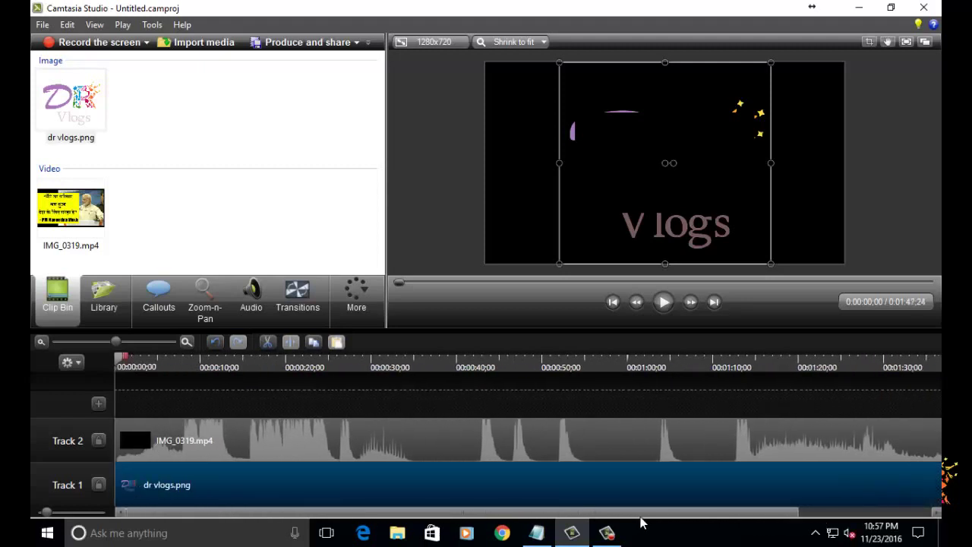
click(550, 535)
Type '7th ; Resize and place your logo' on the empty line below step 6
click(662, 374)
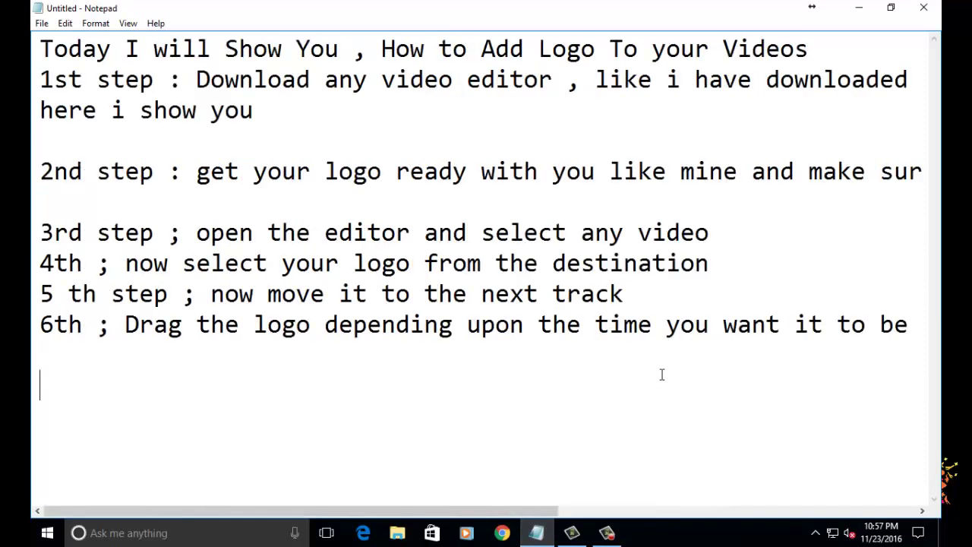
text(7)
text(th ; R)
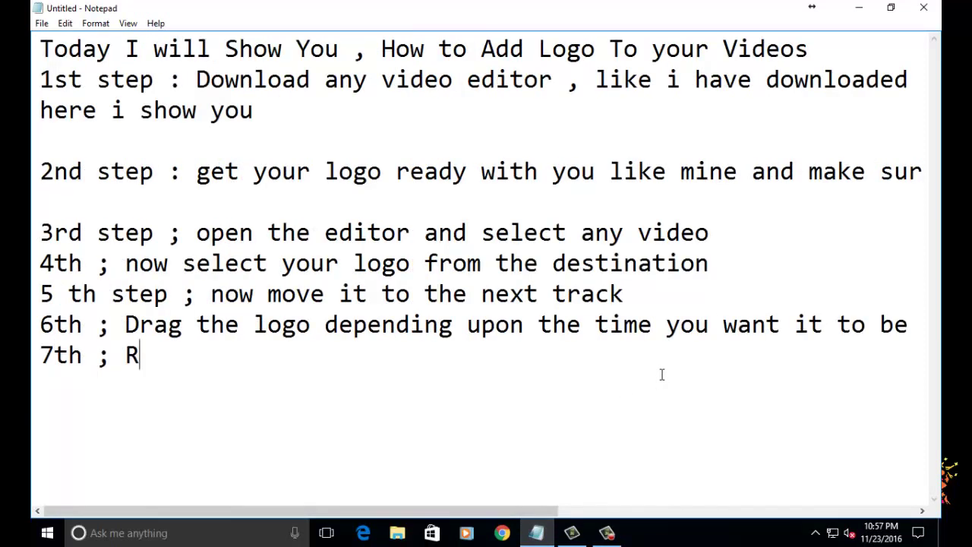
text(esiz)
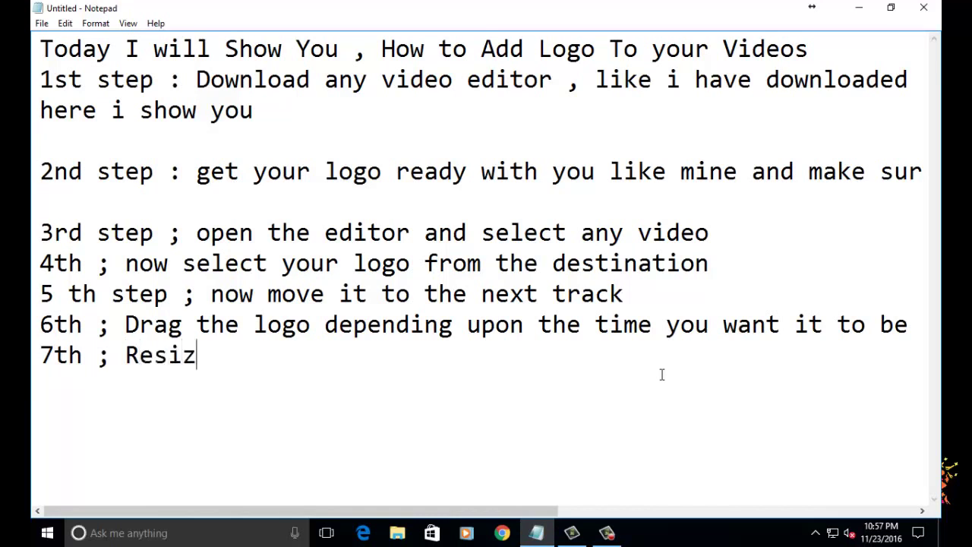
text(e and plac)
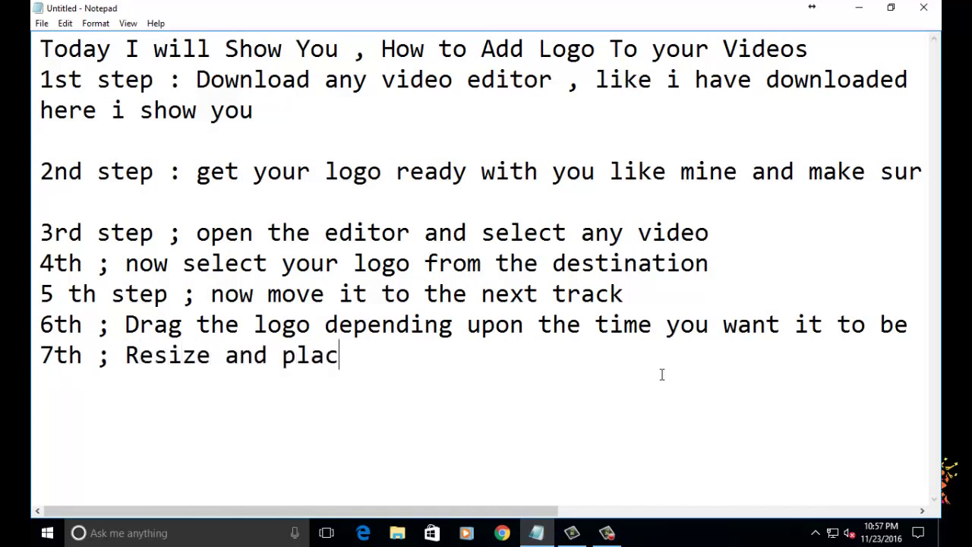
text(e your logo)
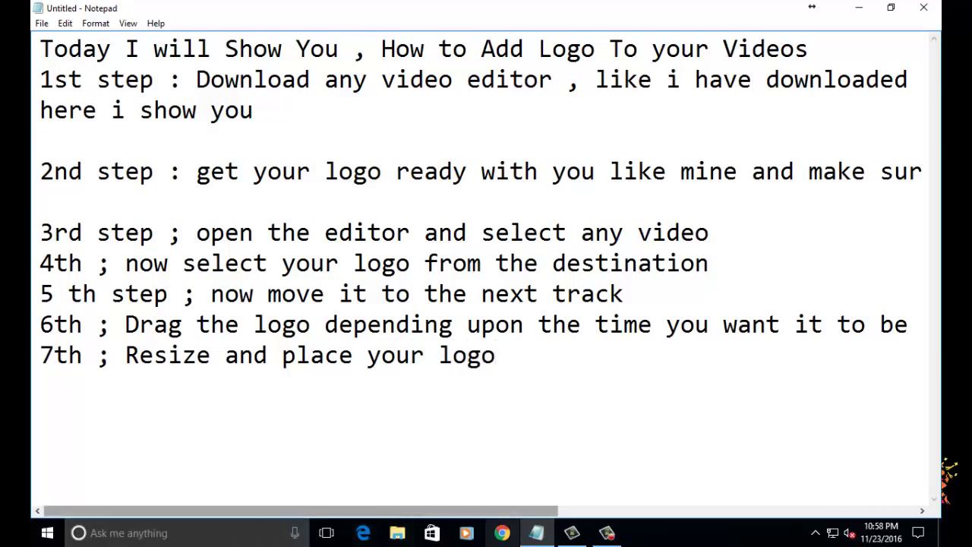
Shrink the dr vlogs logo and stretch the video clip to fill the canvas
click(556, 537)
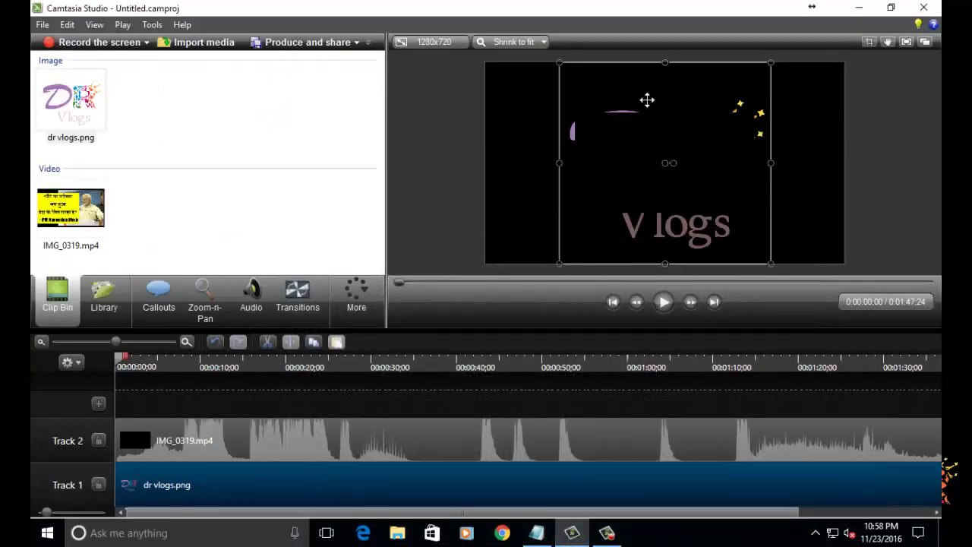
drag(560, 63, 691, 187)
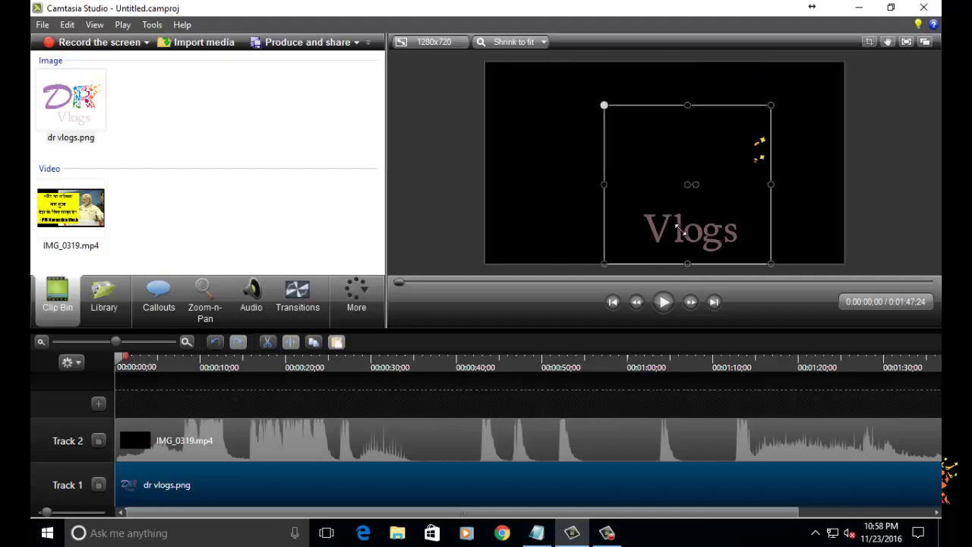
drag(728, 265, 737, 243)
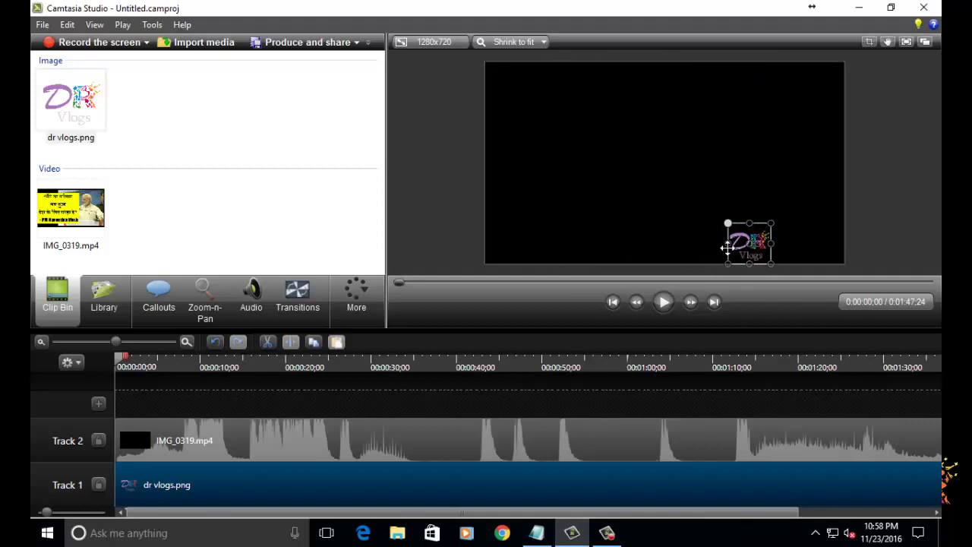
click(723, 152)
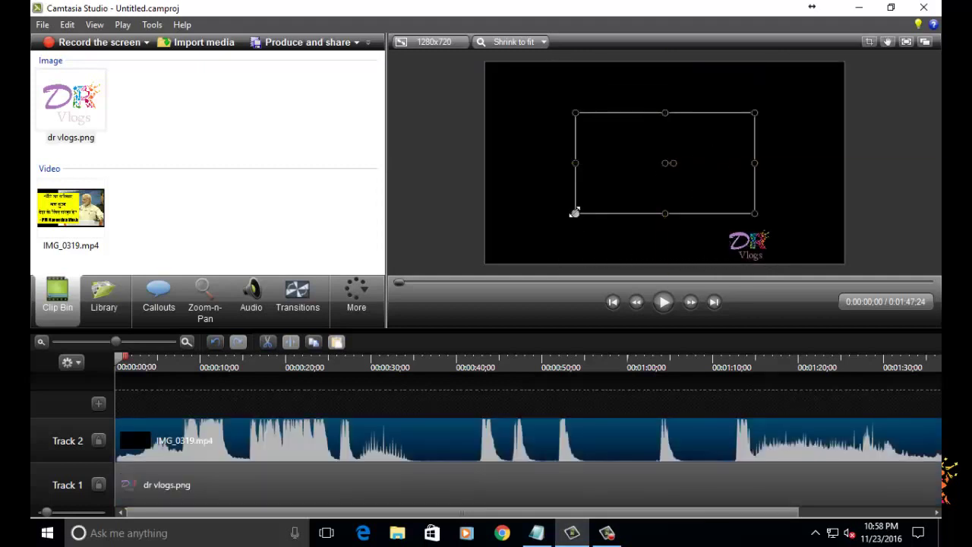
mouse_move(574, 213)
mouse_down()
mouse_move(487, 253)
mouse_move(486, 264)
mouse_up()
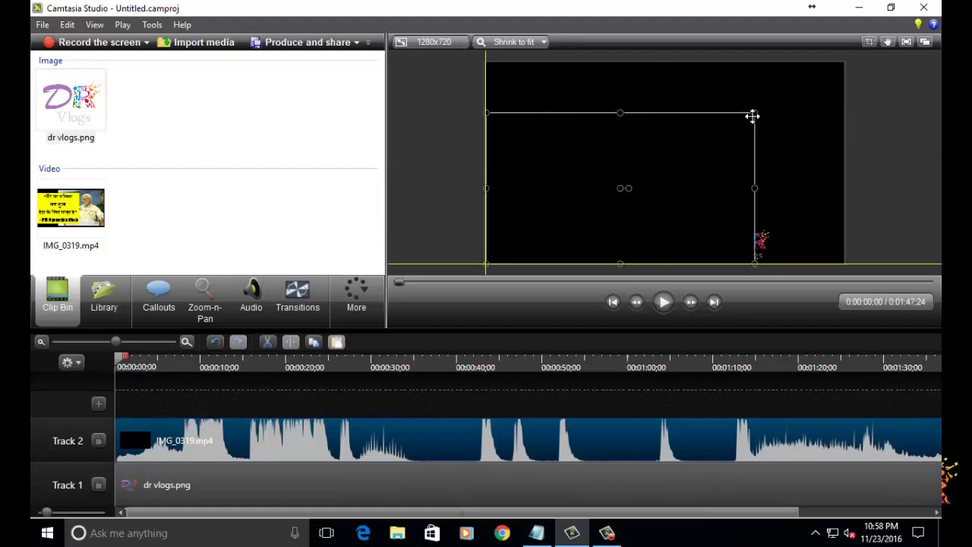
drag(766, 106, 804, 59)
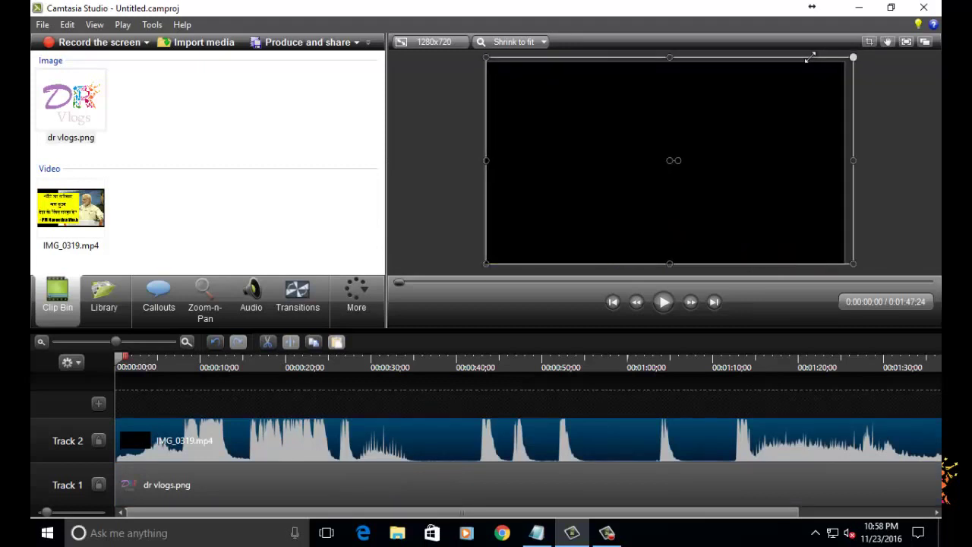
drag(804, 59, 796, 61)
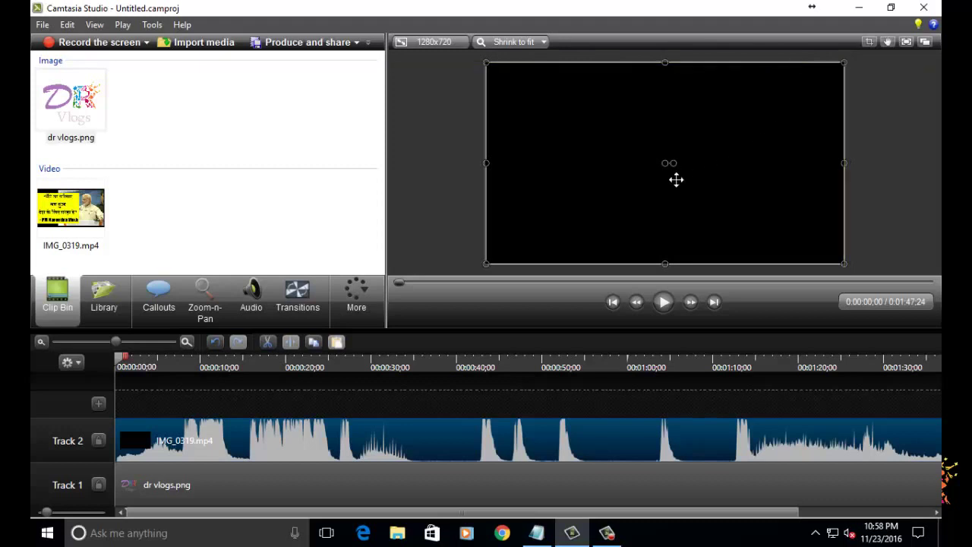
Nudge the video into place and drag the small logo into the frame's bottom-right corner
click(227, 480)
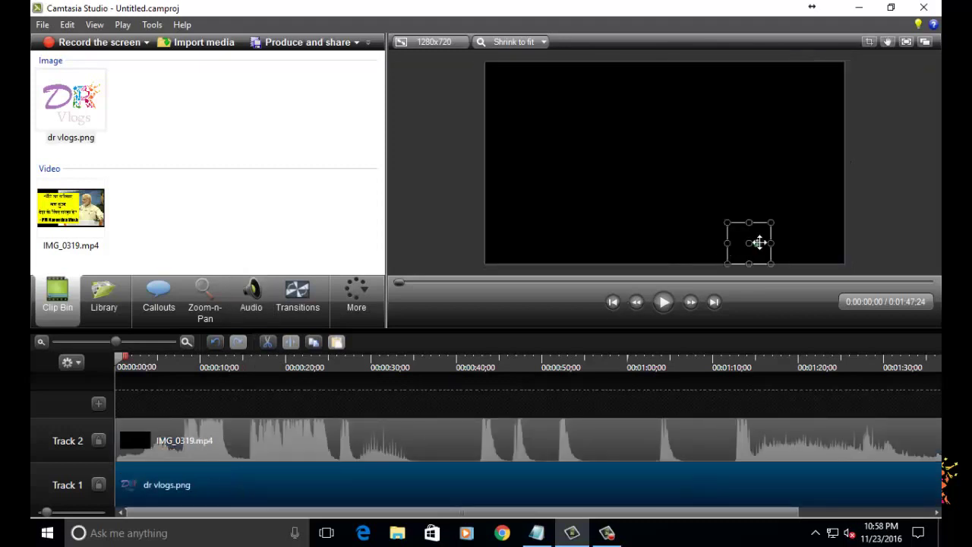
click(775, 225)
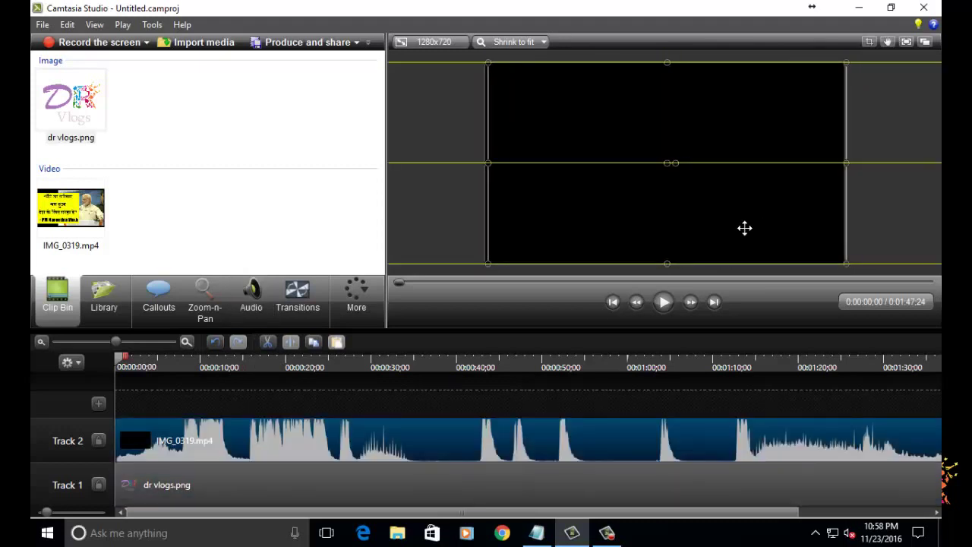
drag(744, 228, 745, 228)
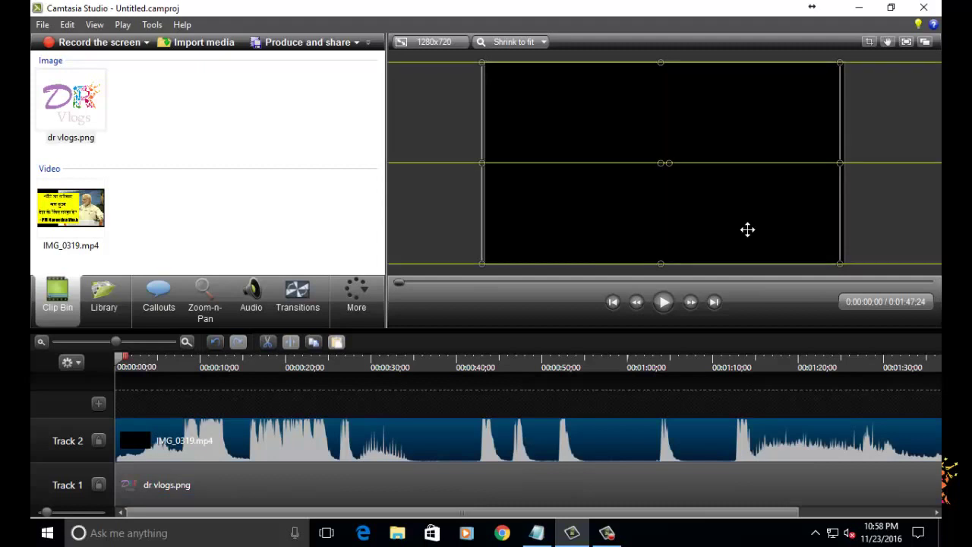
click(304, 465)
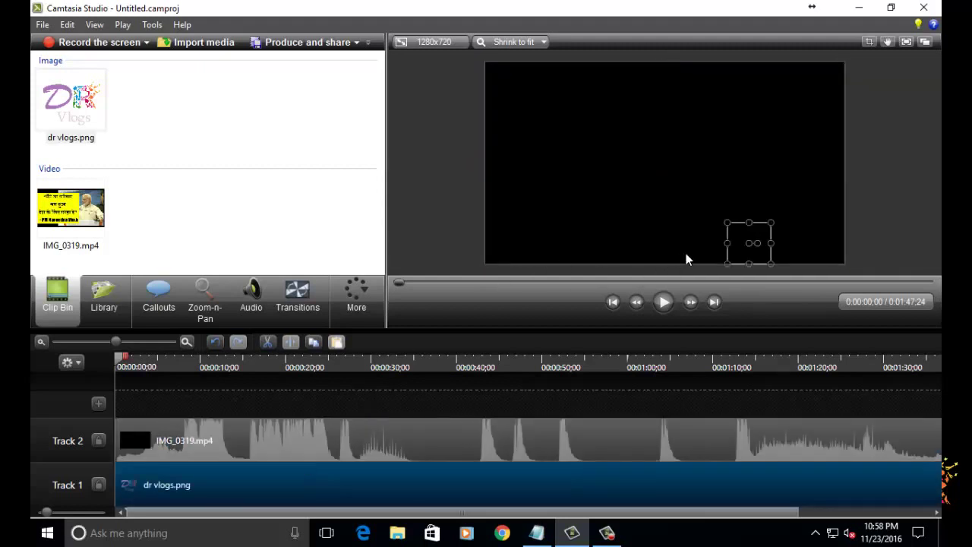
click(746, 233)
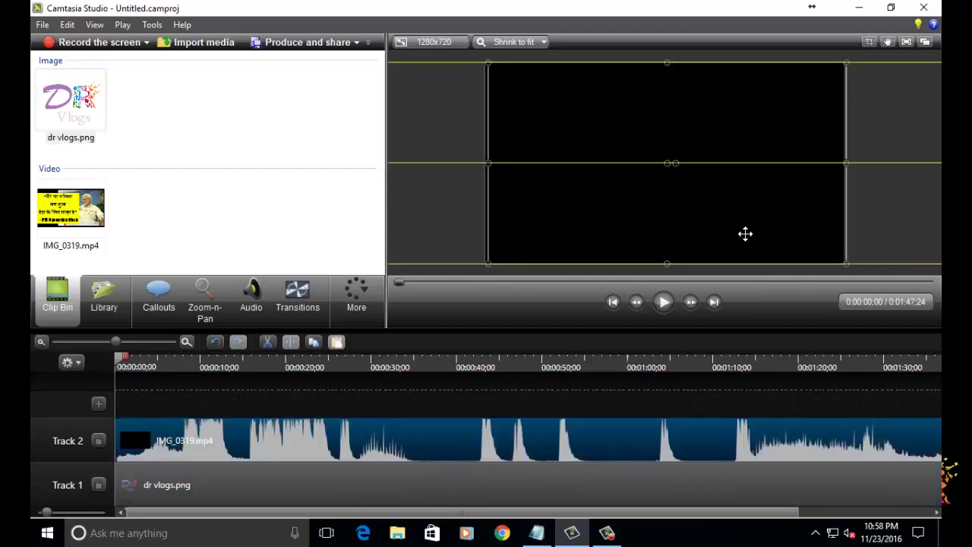
click(192, 484)
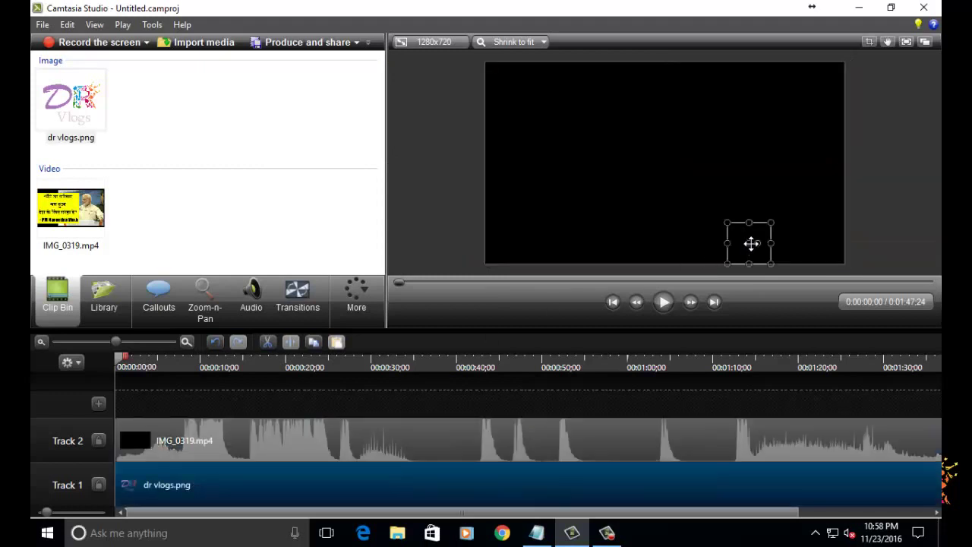
drag(752, 243, 822, 240)
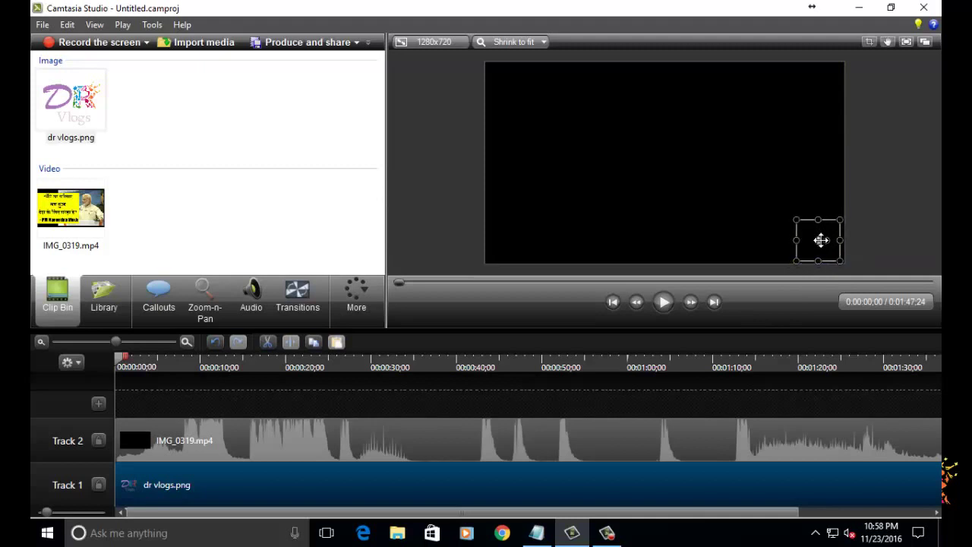
click(811, 247)
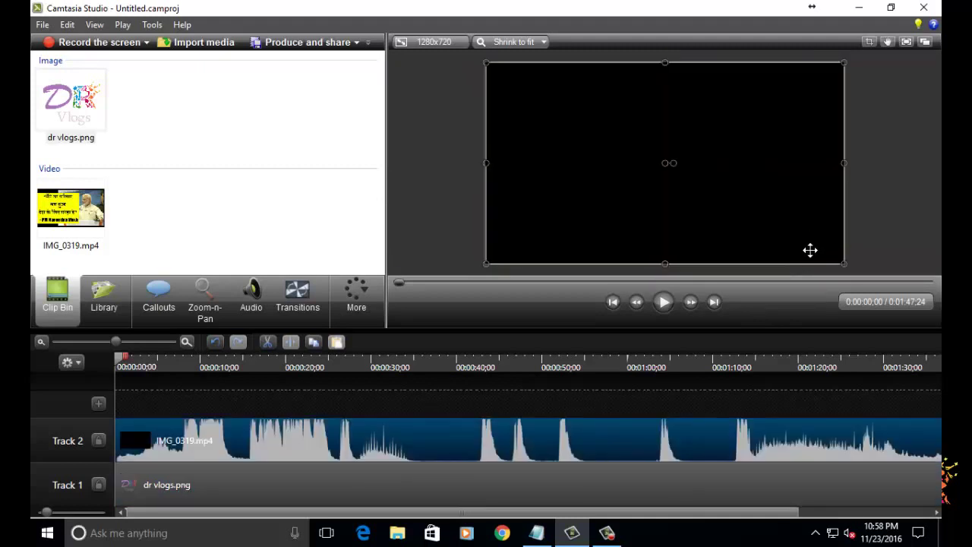
Bring the dr vlogs logo to the front over the video and preview the overlay
click(669, 303)
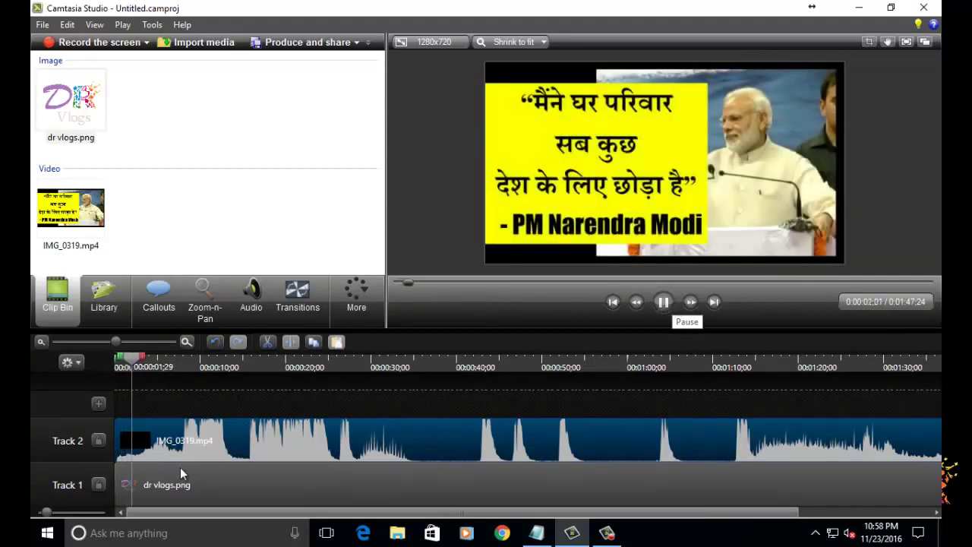
click(806, 240)
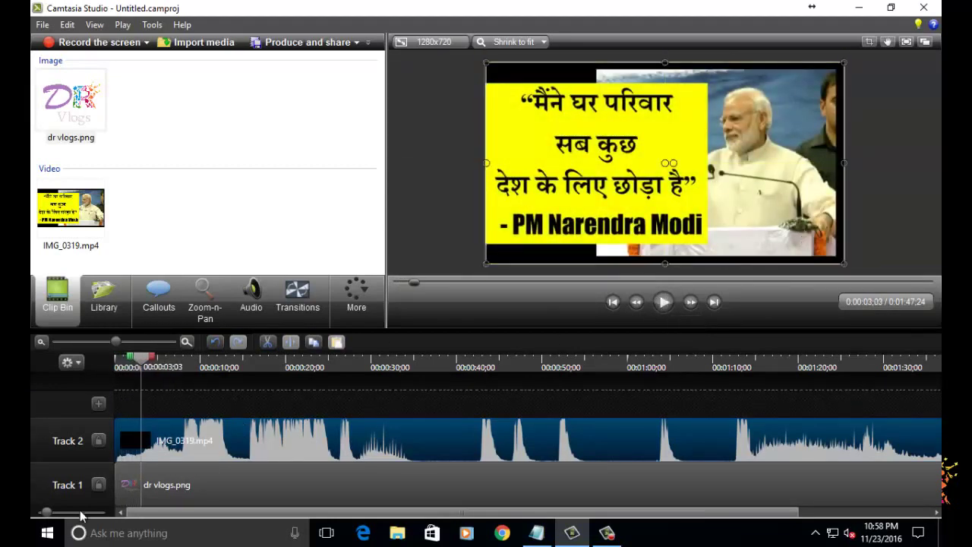
click(822, 244)
click(821, 249)
click(380, 475)
right_click(818, 237)
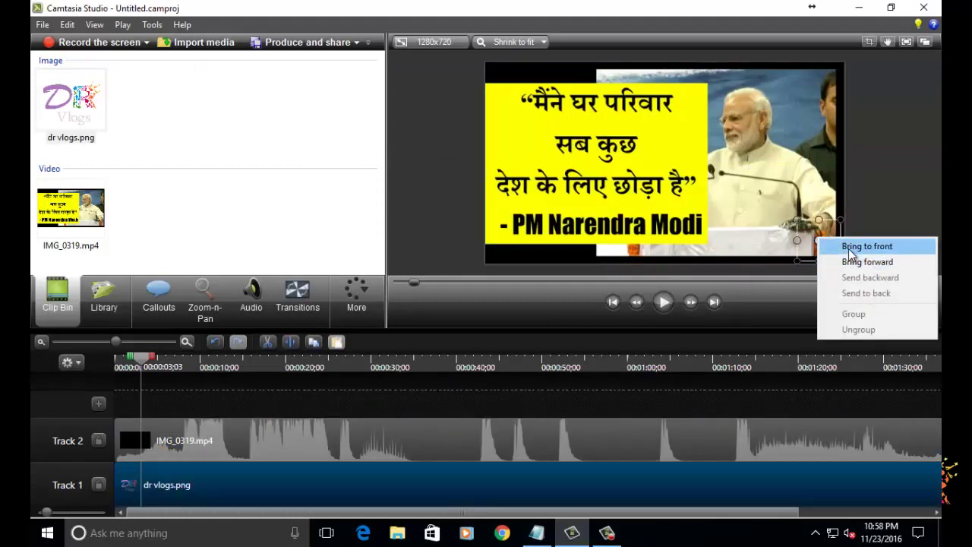
click(851, 261)
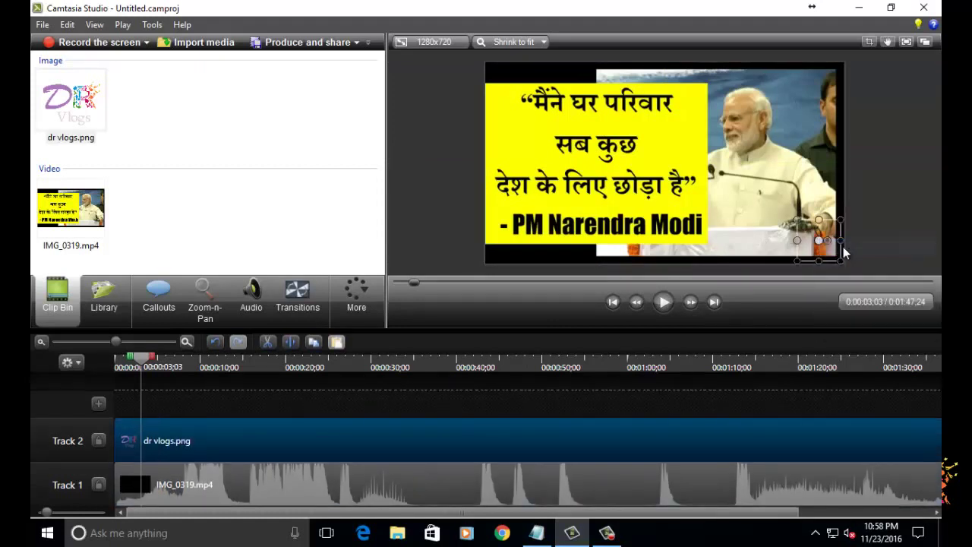
click(665, 304)
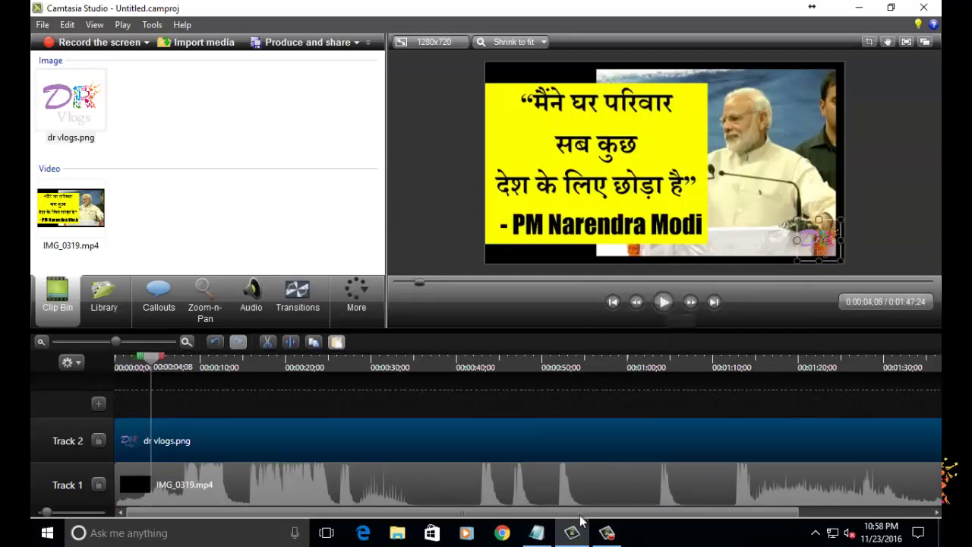
click(532, 535)
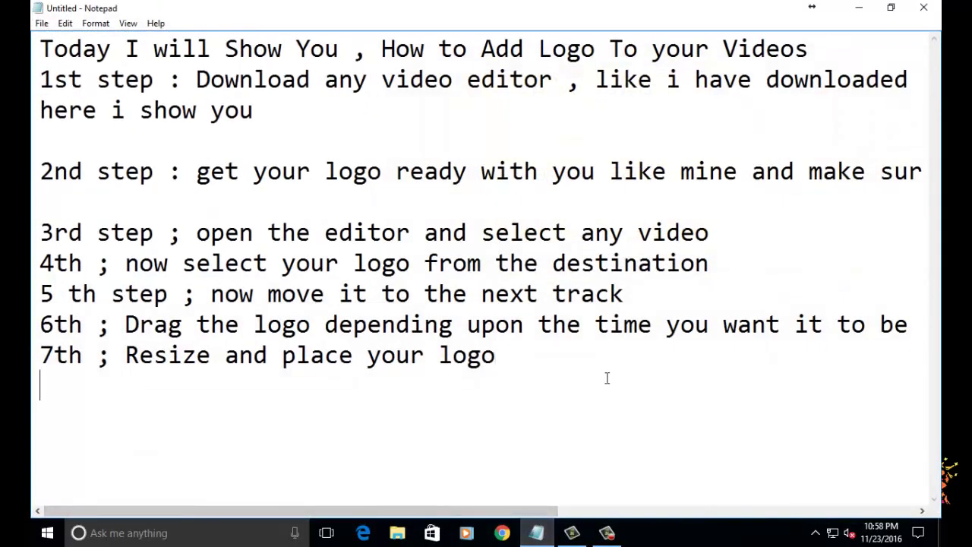
Type '8th ; You are done with it' as the eighth line, glancing at Camtasia's File menu
text(8th ; Y)
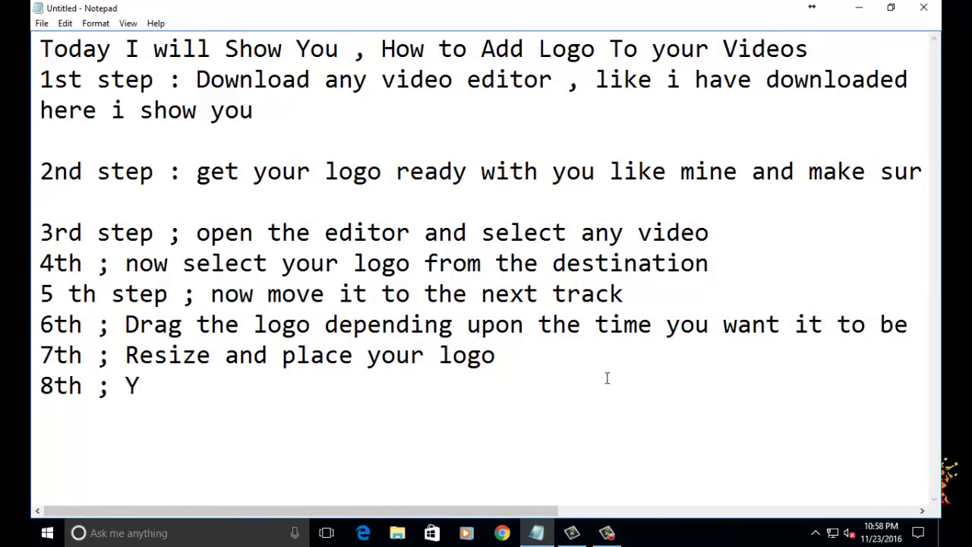
text(ou are done)
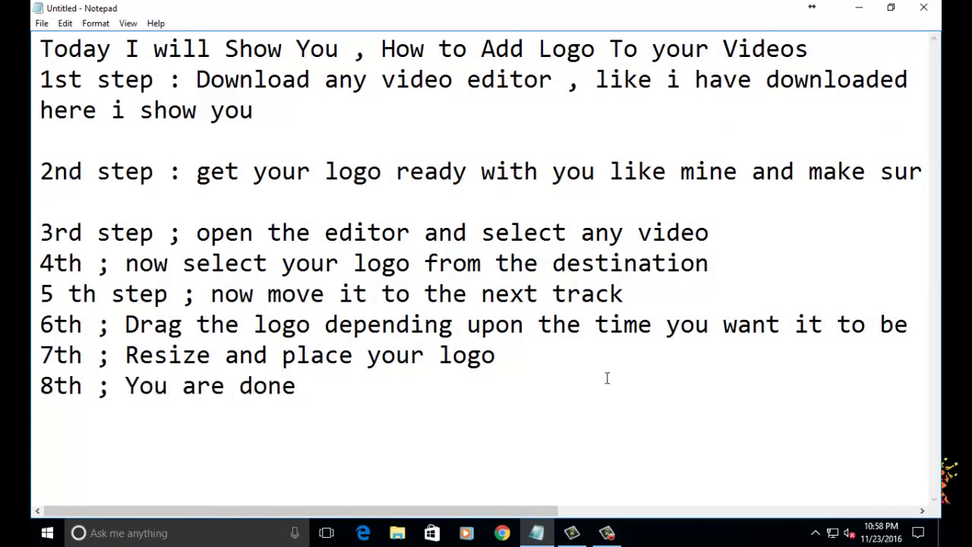
text( with it)
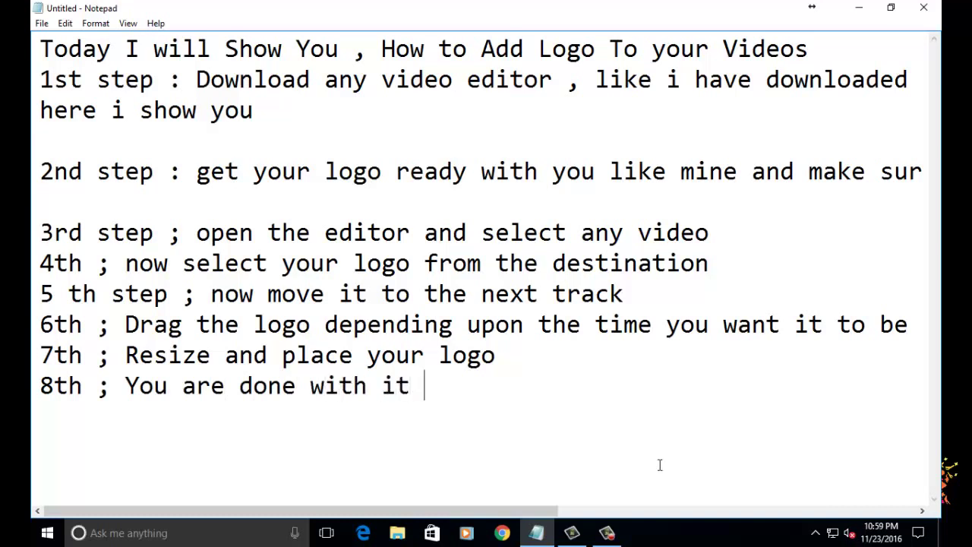
click(607, 533)
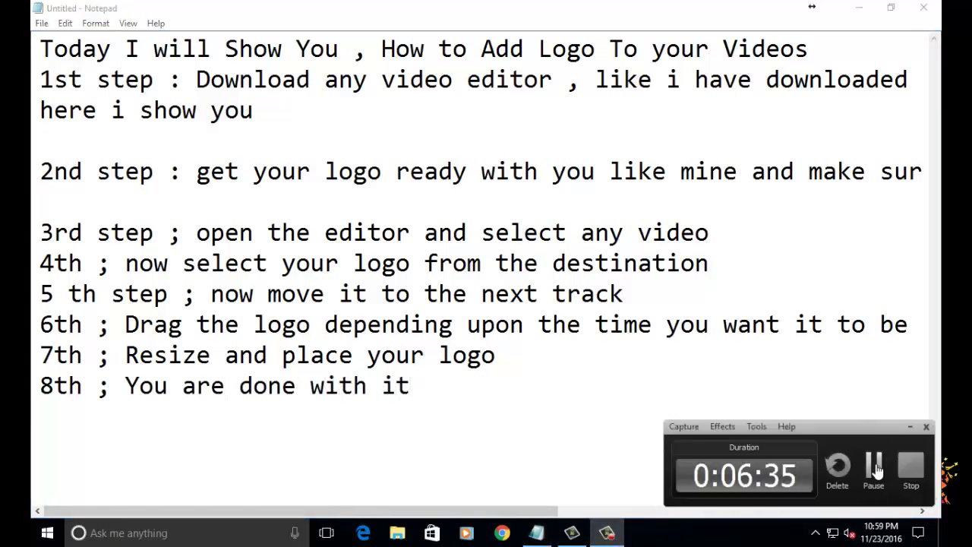
click(875, 465)
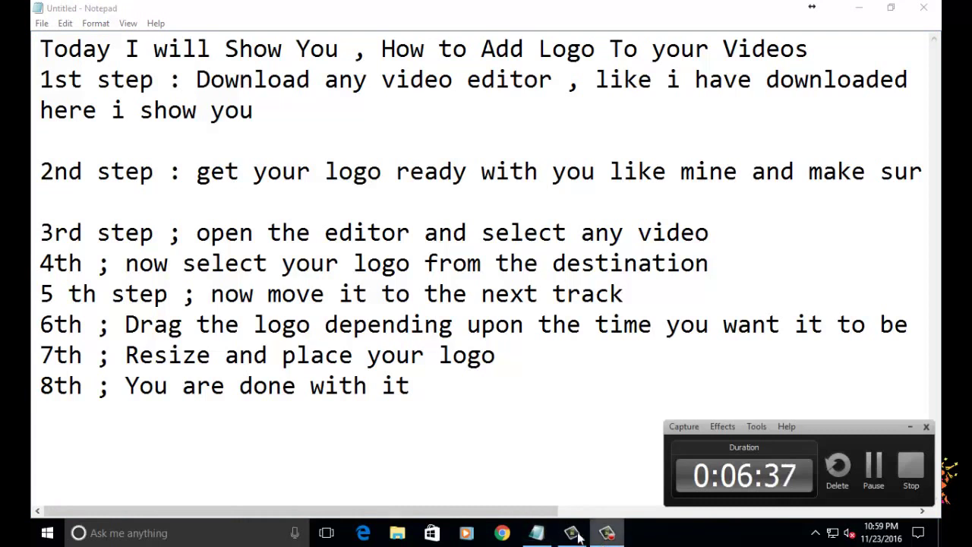
click(926, 434)
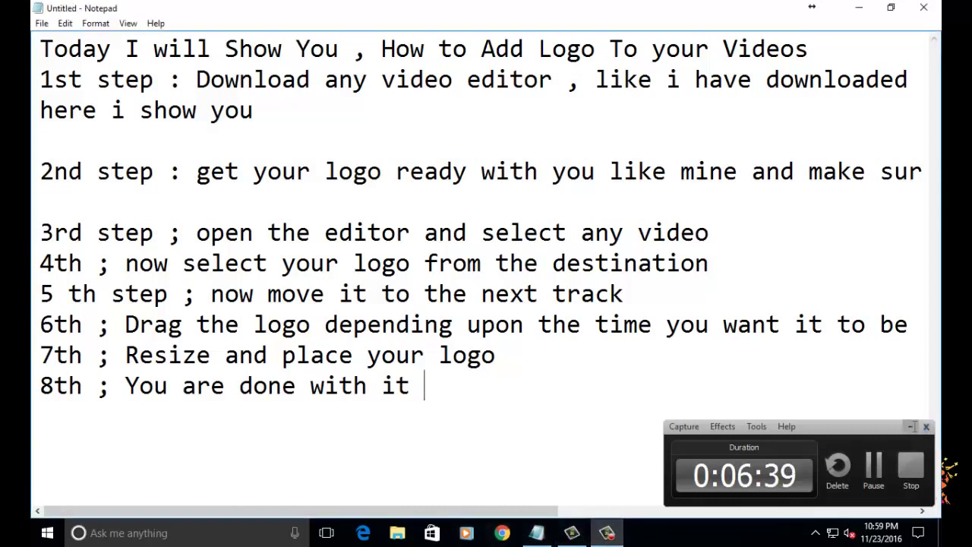
click(574, 531)
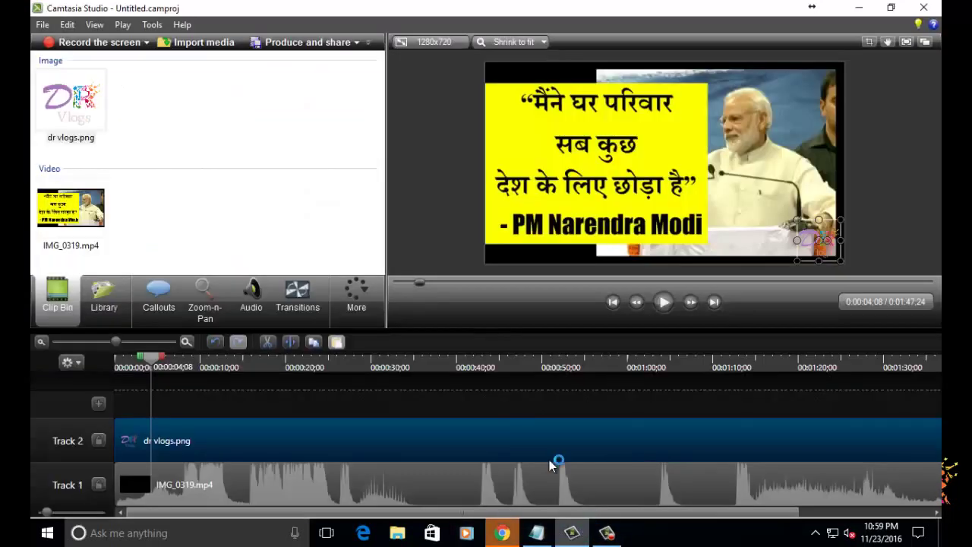
click(42, 24)
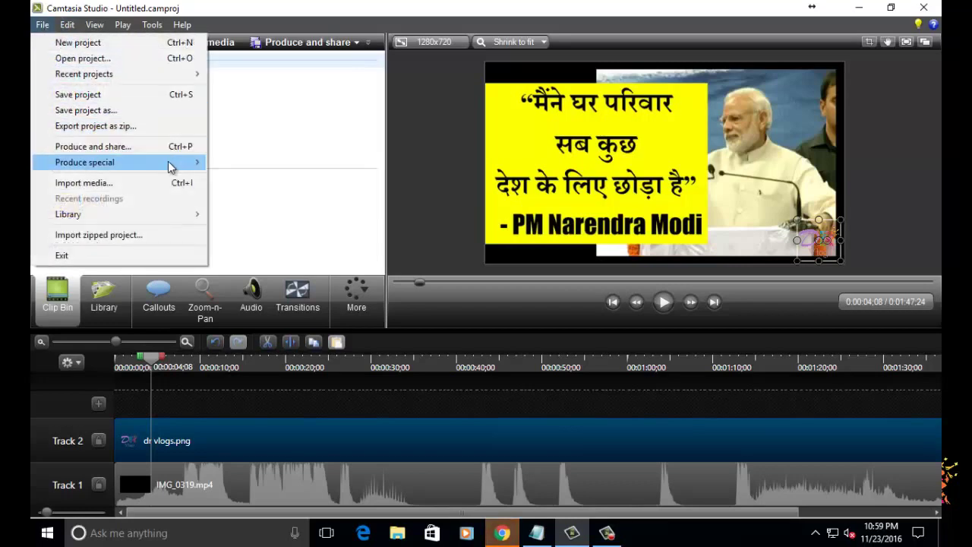
click(537, 532)
On a new line, type '9th ; Save your video', correcting the typo
key(Return)
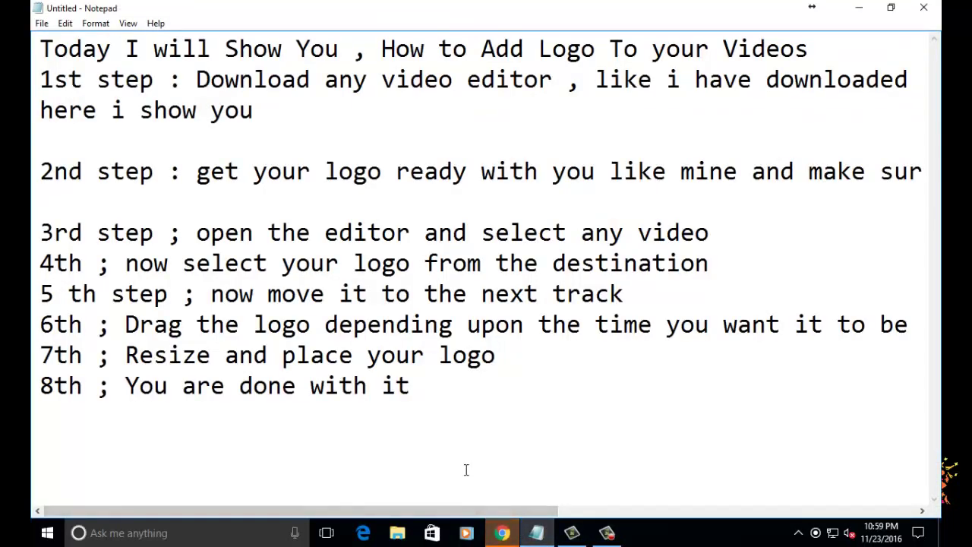
text(9rth)
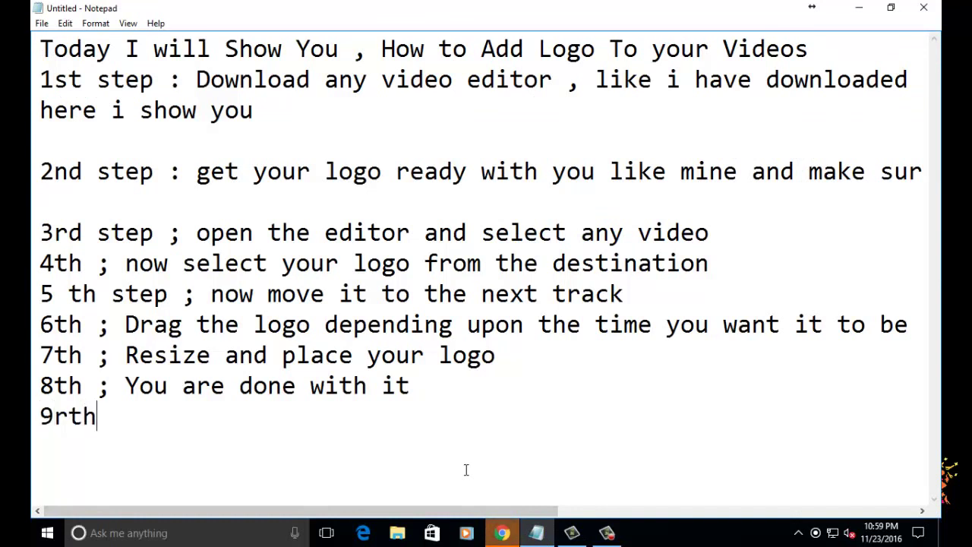
key(BackSpace)
key(BackSpace)
key(BackSpace)
text(th ; )
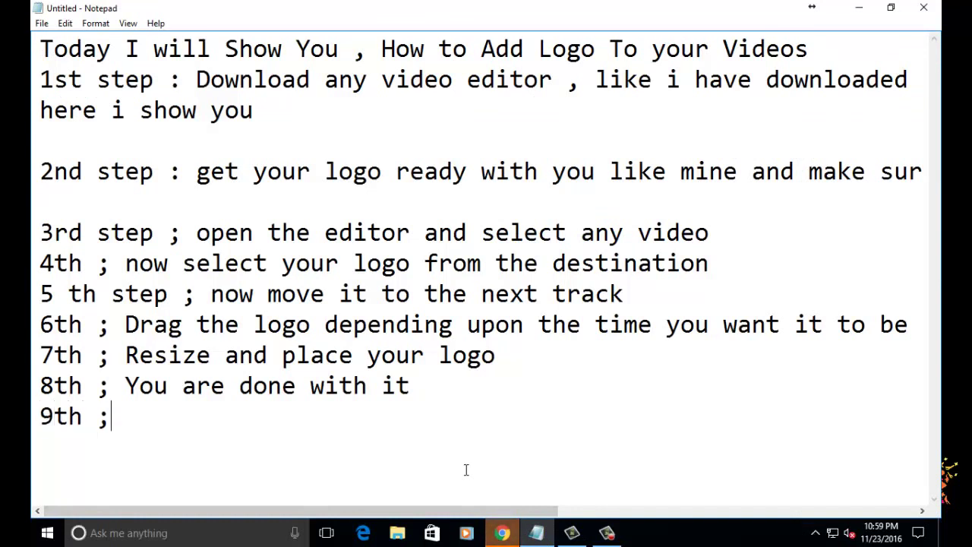
text(Sav)
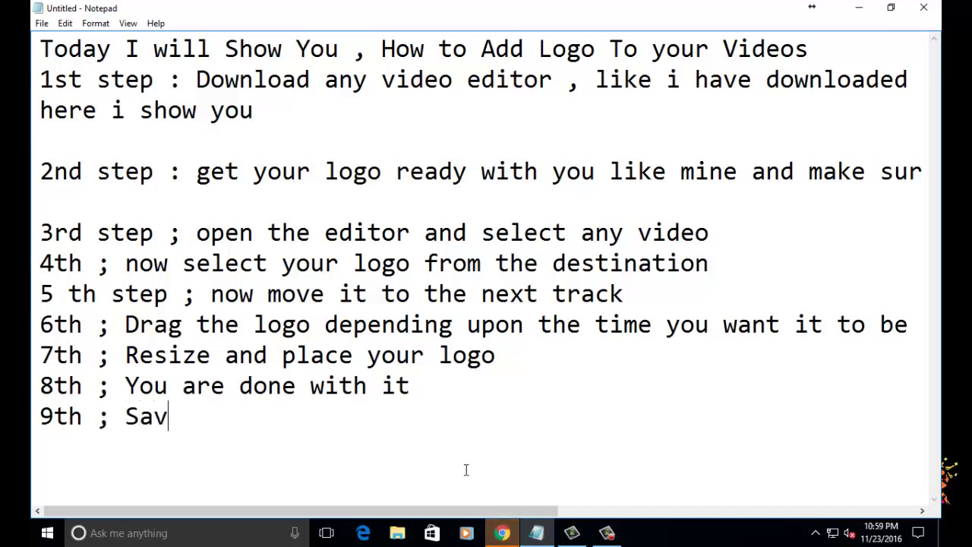
text(e your vide)
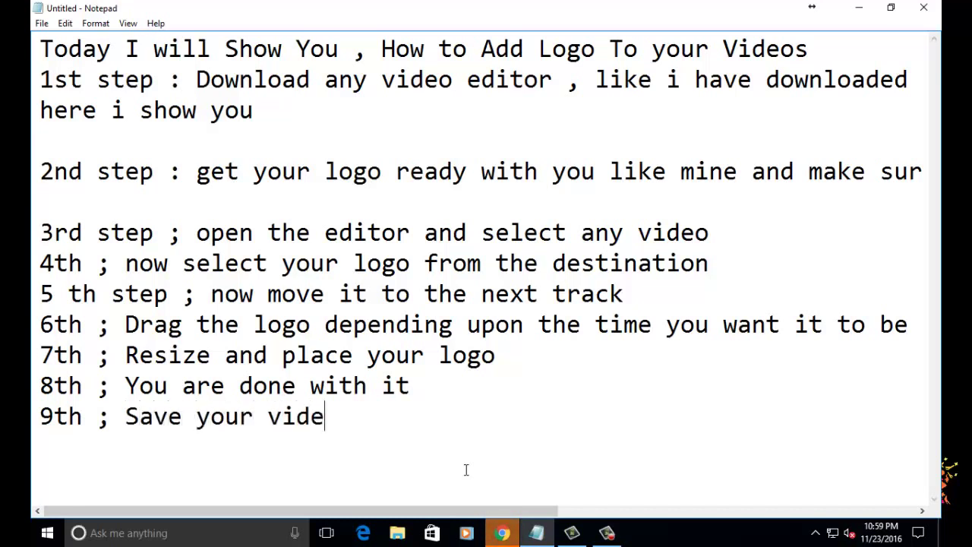
text(o)
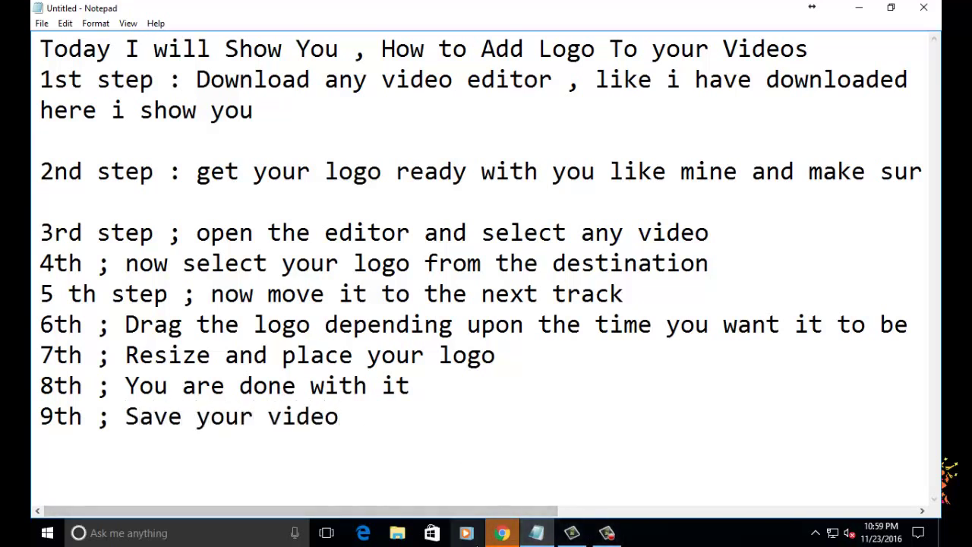
Start Produce and share from Camtasia Studio's File menu
mouse_move(536, 532)
click(502, 533)
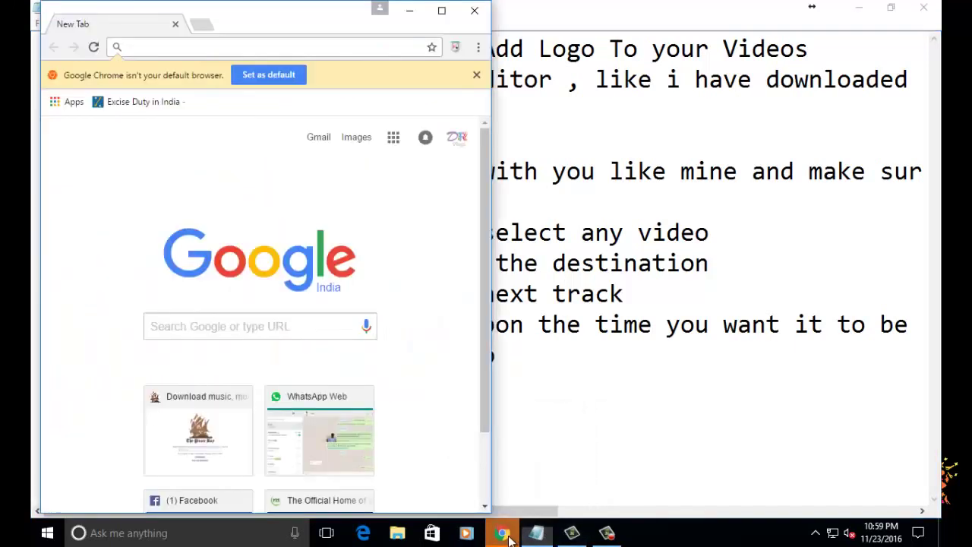
click(502, 533)
click(581, 540)
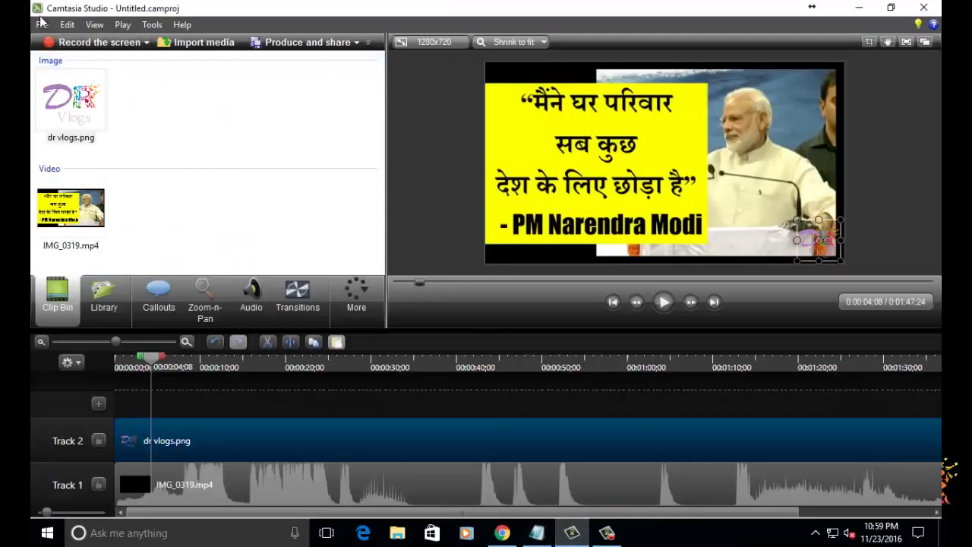
click(67, 24)
mouse_move(43, 25)
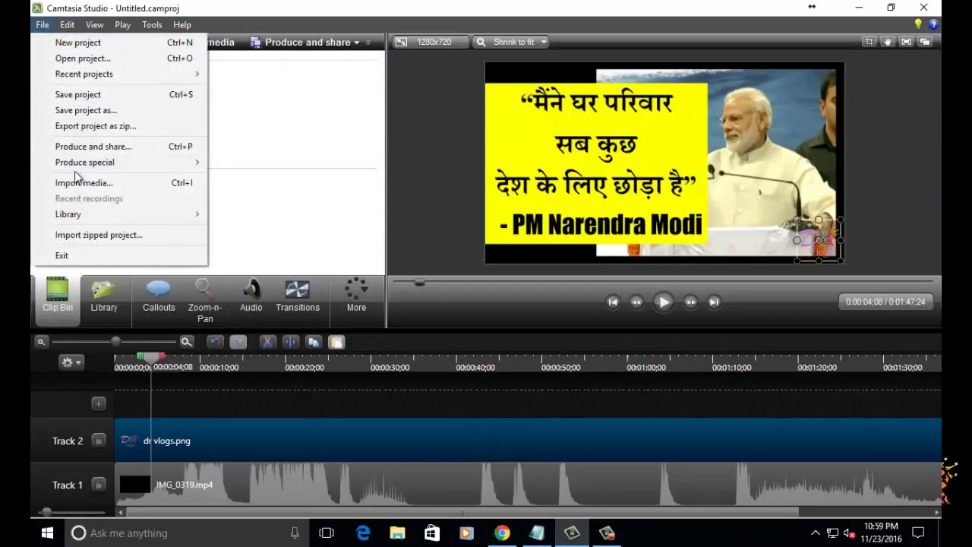
mouse_move(99, 162)
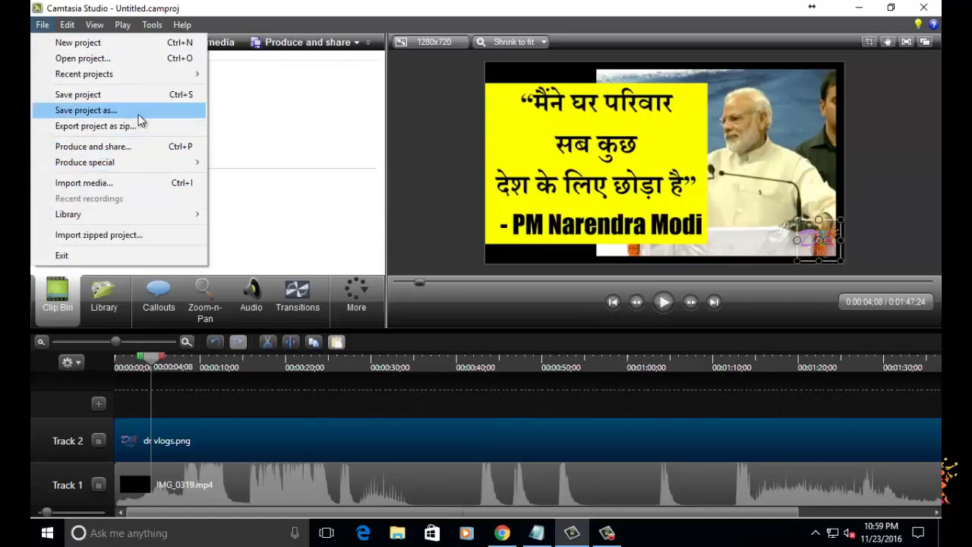
click(169, 148)
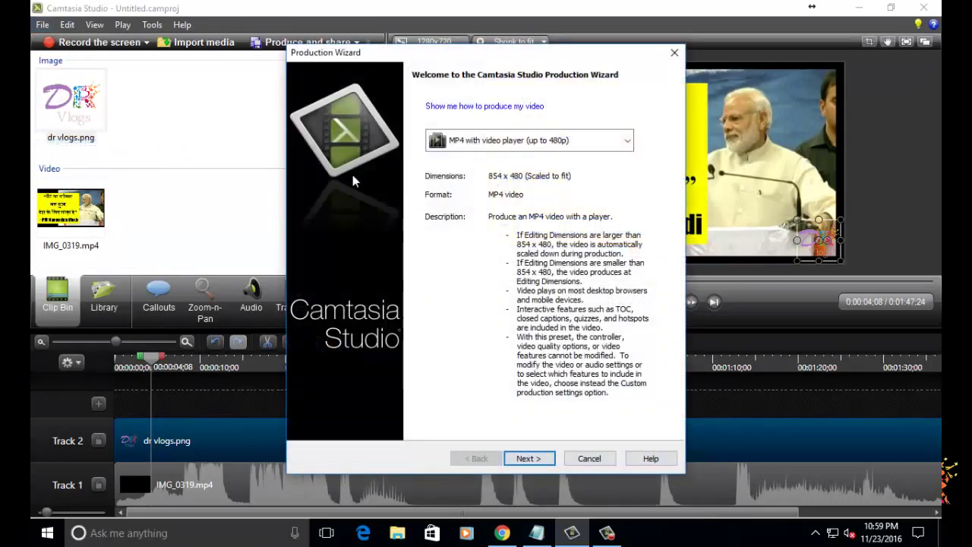
Choose the 'MP4 only (up to 720p)' preset and render it as 'project 1'
click(503, 145)
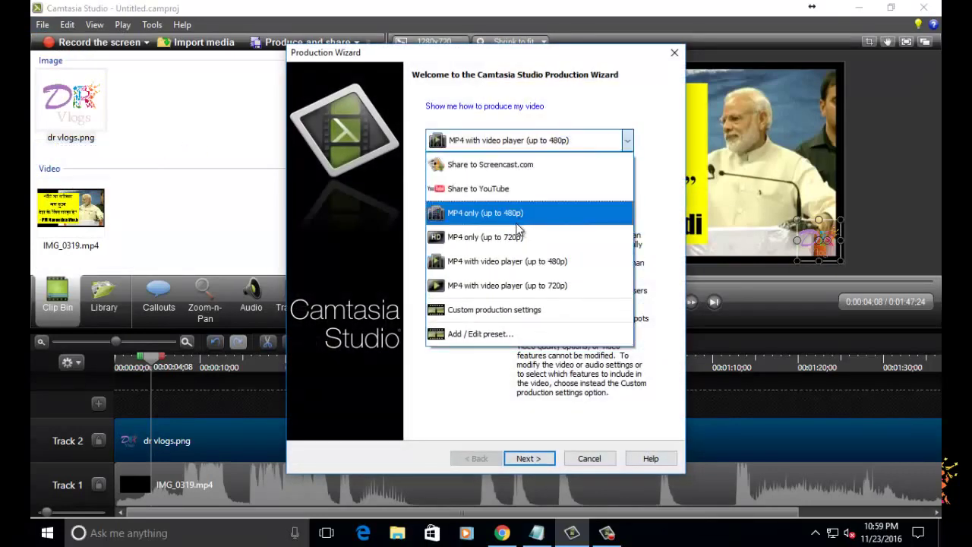
click(517, 234)
click(543, 458)
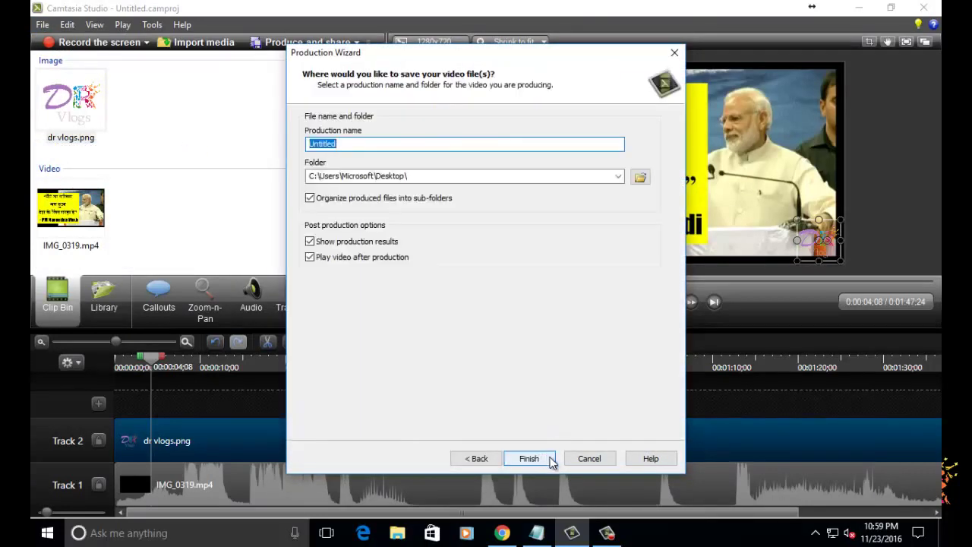
text(project 1)
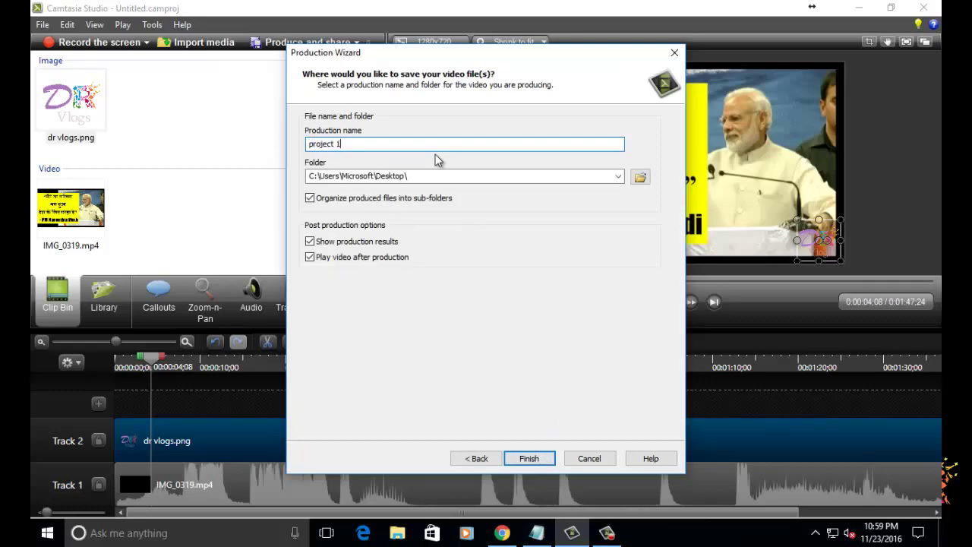
key(Return)
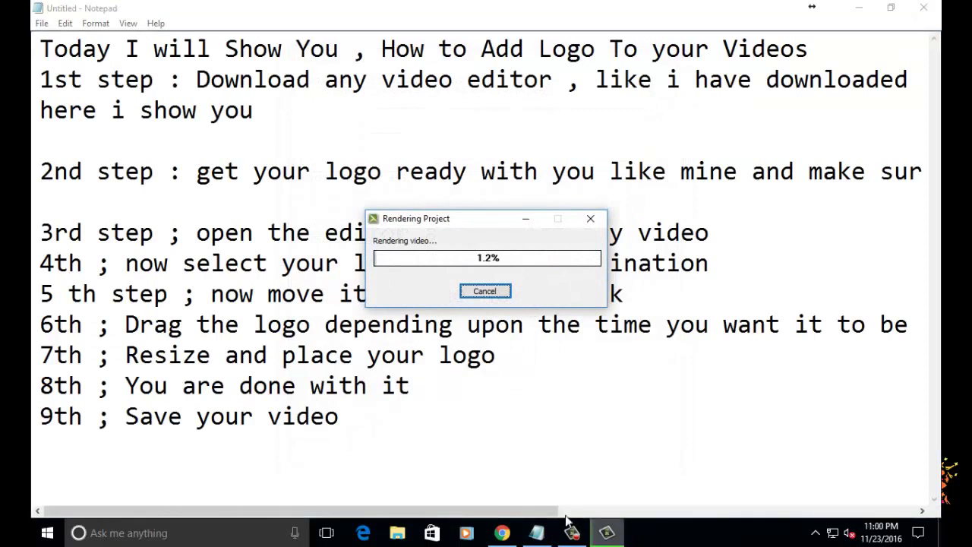
Type 'Nw you are also able to add logos to your video' on a fresh line
click(528, 479)
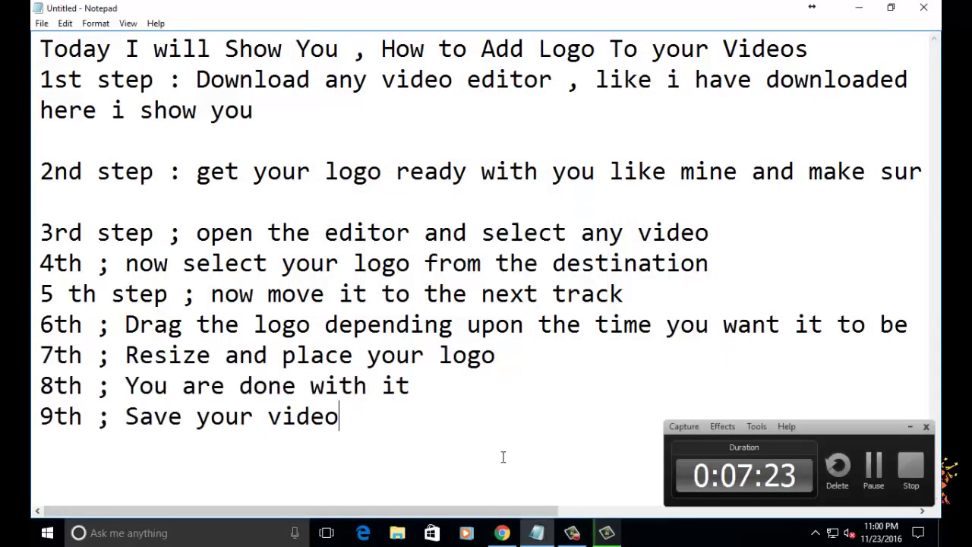
key(Return)
key(Return)
text(N)
text(w )
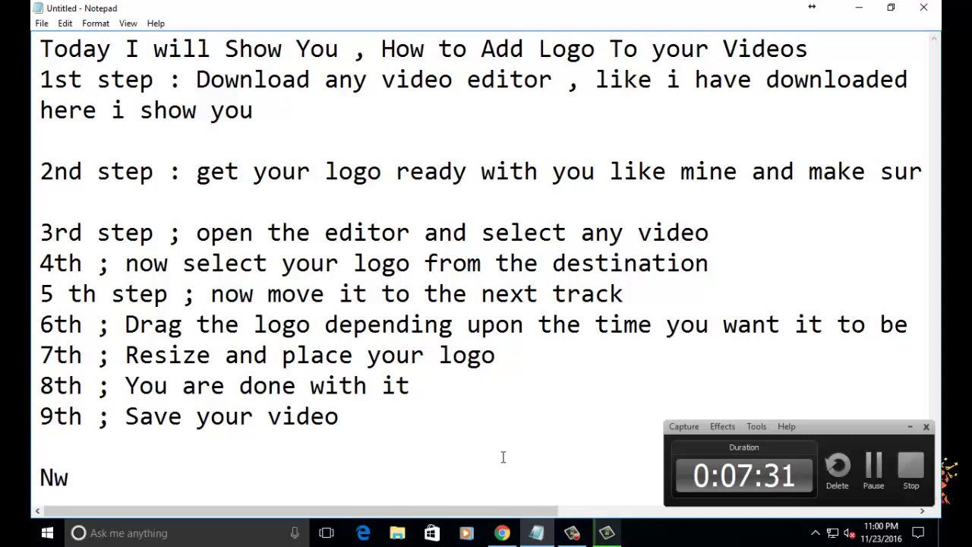
text(you )
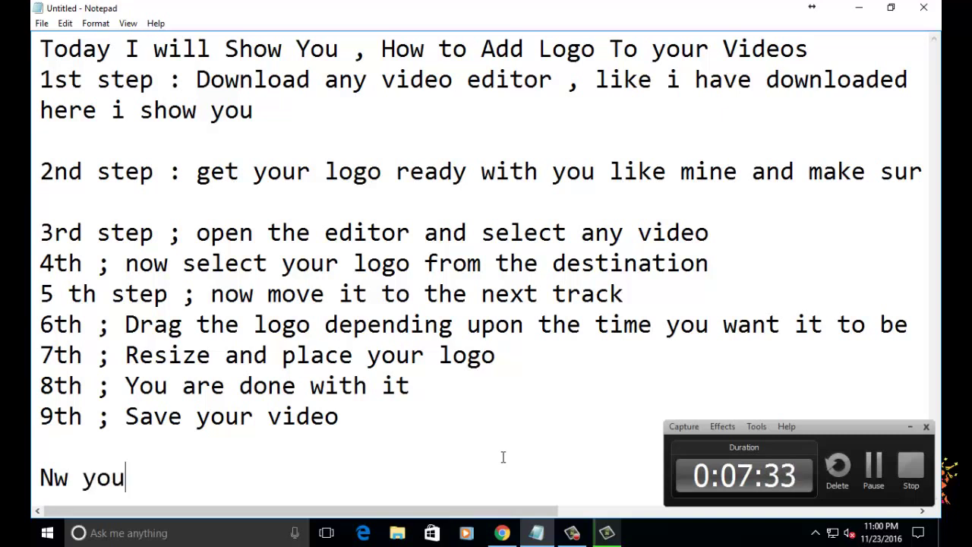
text(are )
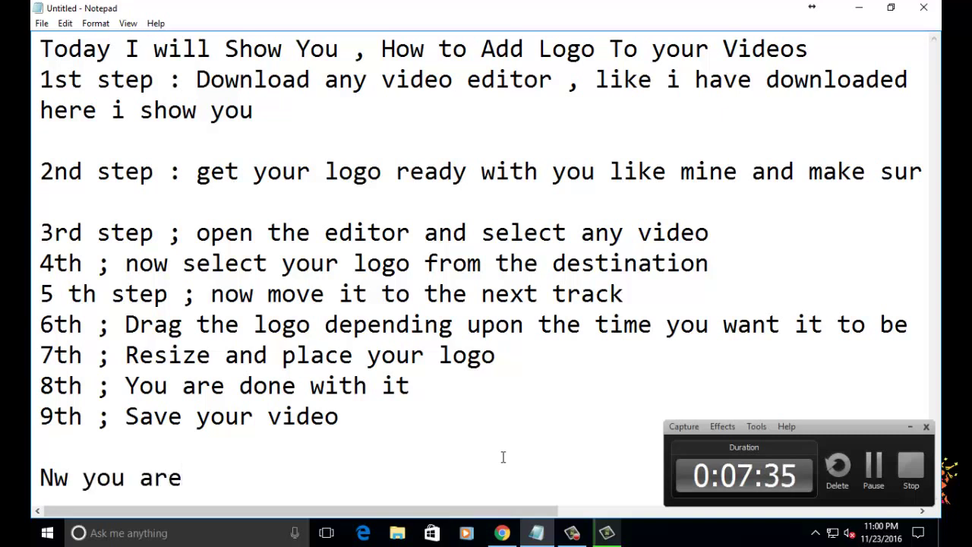
text(alsso)
key(BackSpace)
key(BackSpace)
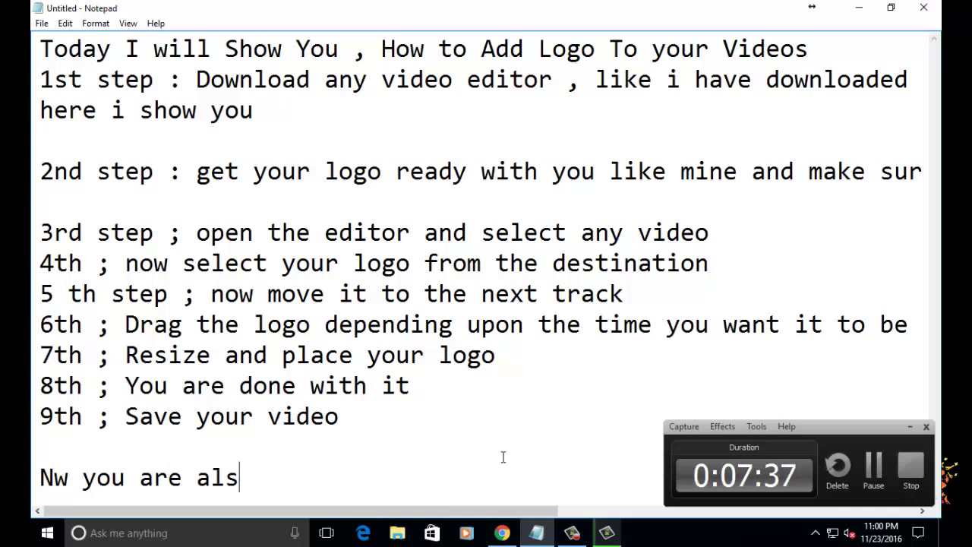
text(o able )
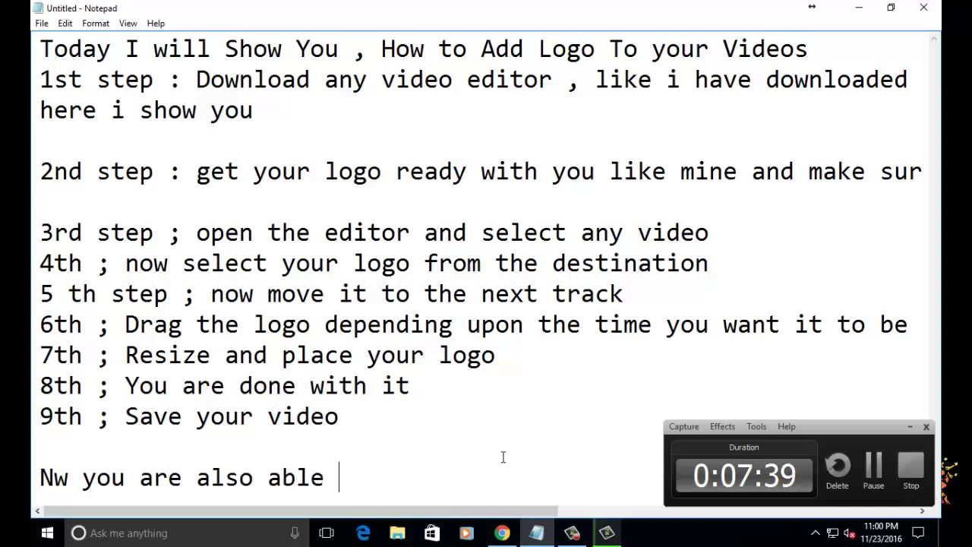
text(to add logo)
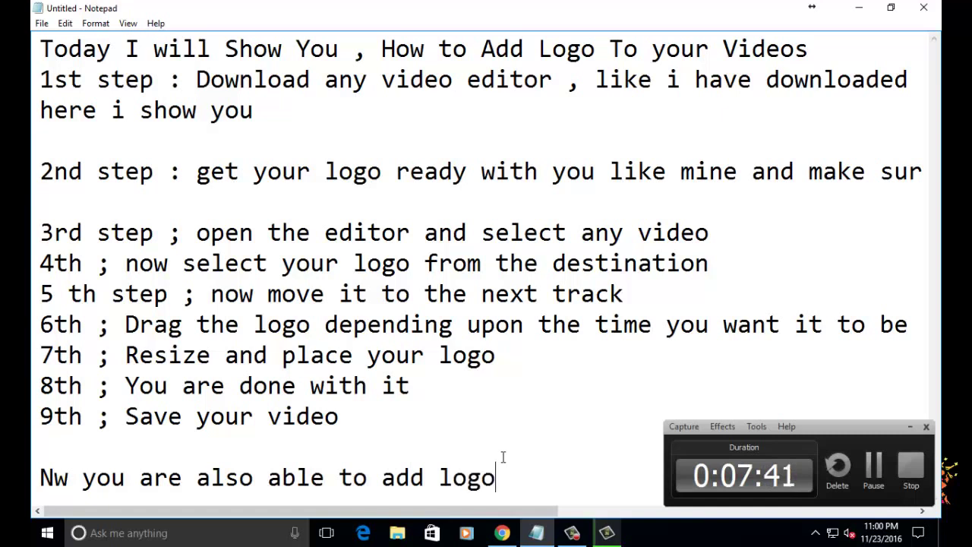
text(s to your )
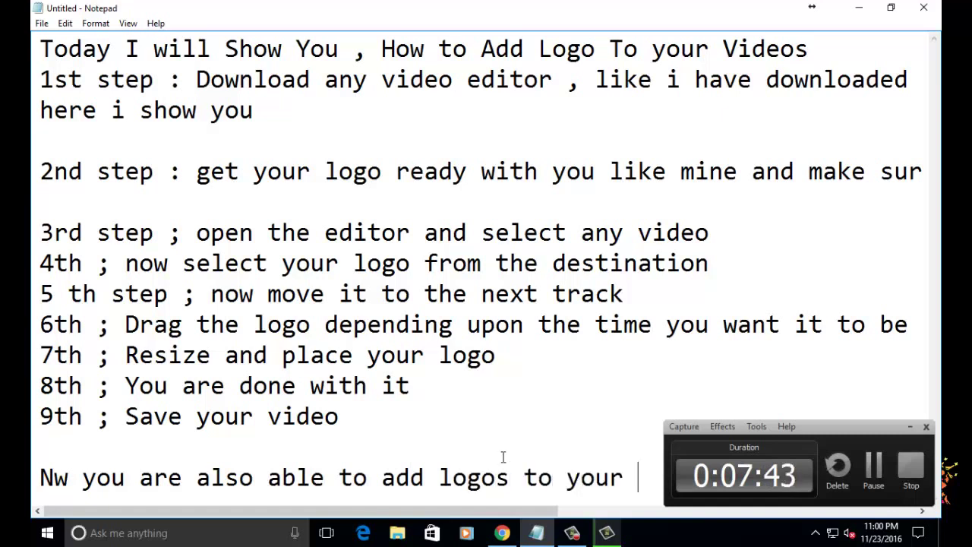
text(video)
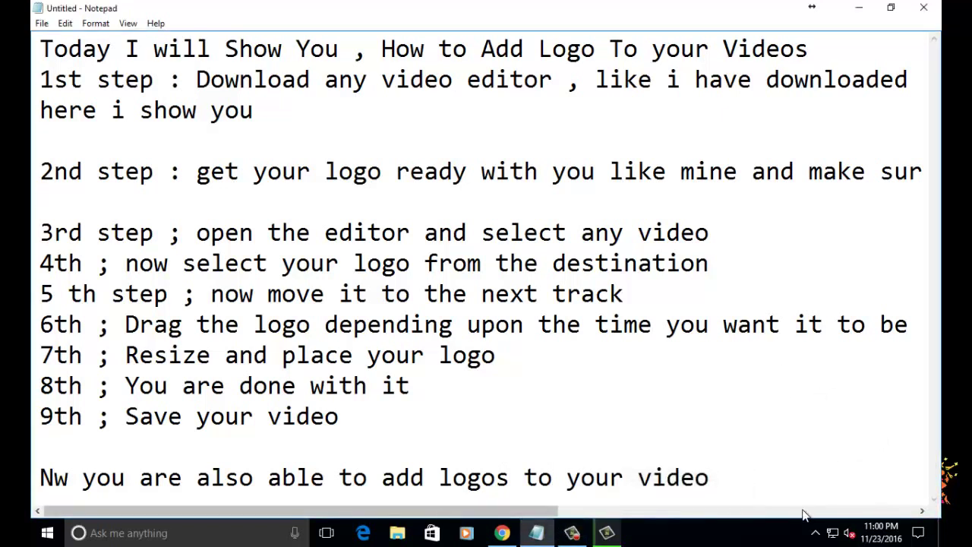
key(Return)
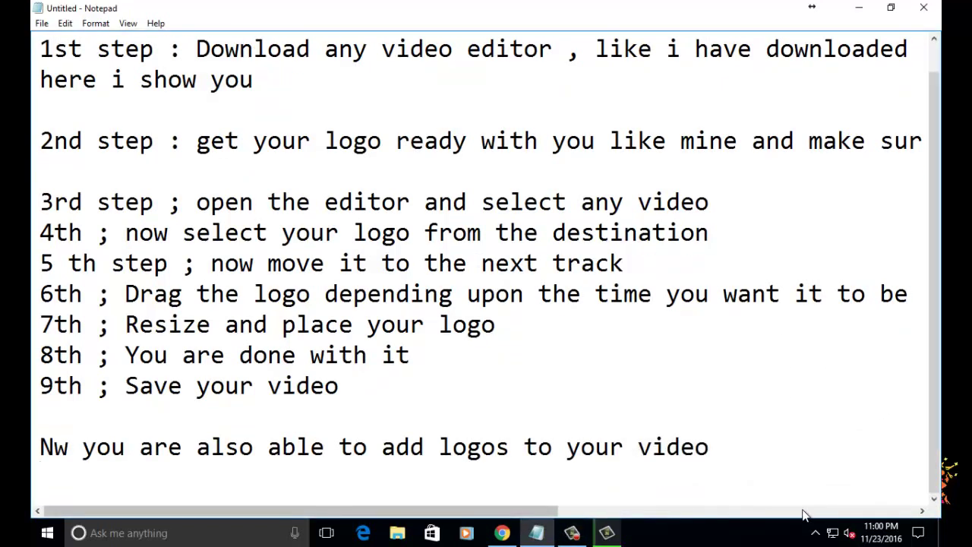
Type 'Enjoy And Support' and 'please Subscribe to our channel DR Vlogs', then begin 'ThankYOU' below a blank line
text(Enjoy )
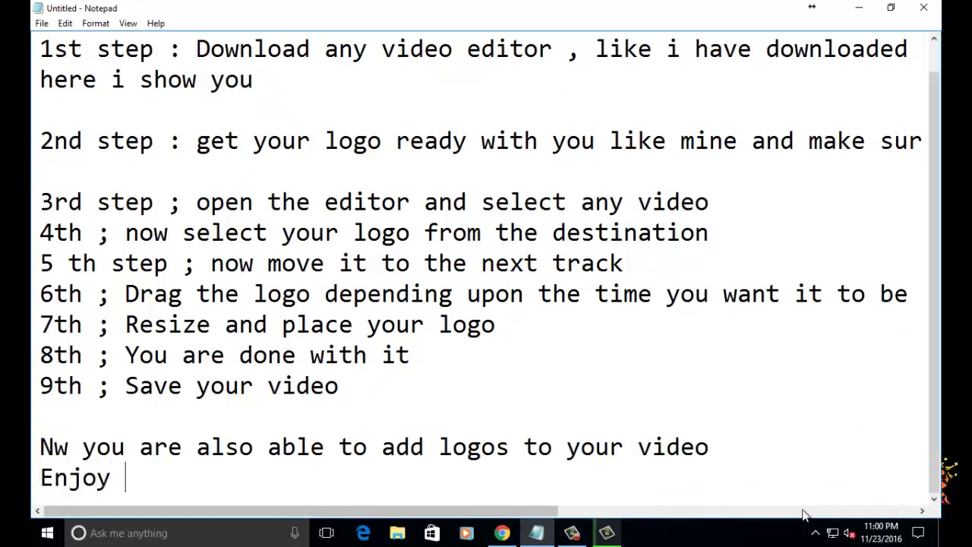
text(And Supp)
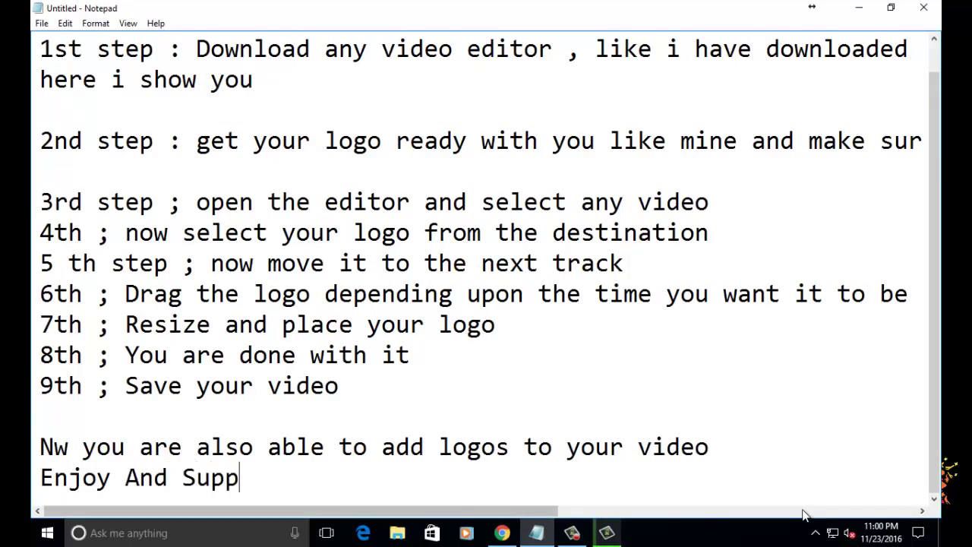
text(ort)
key(Return)
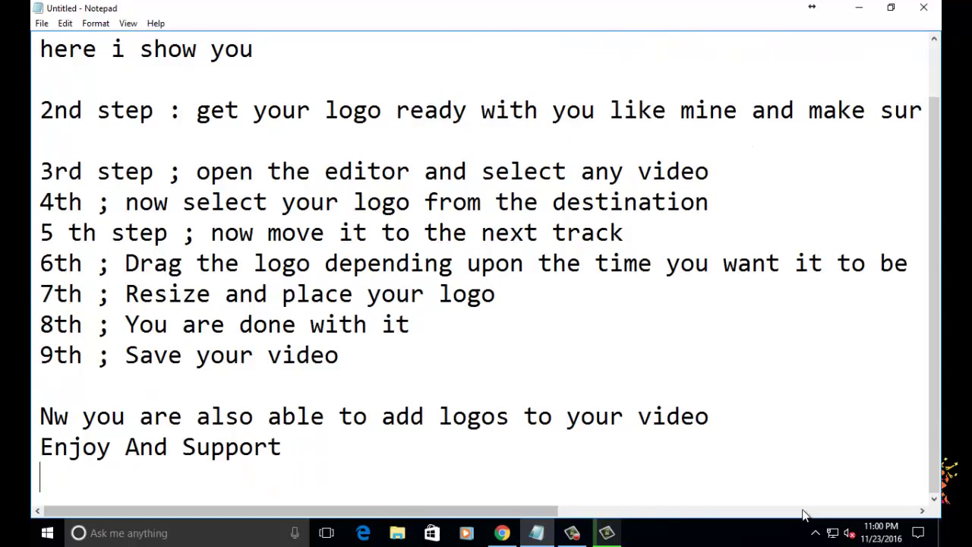
text(please S)
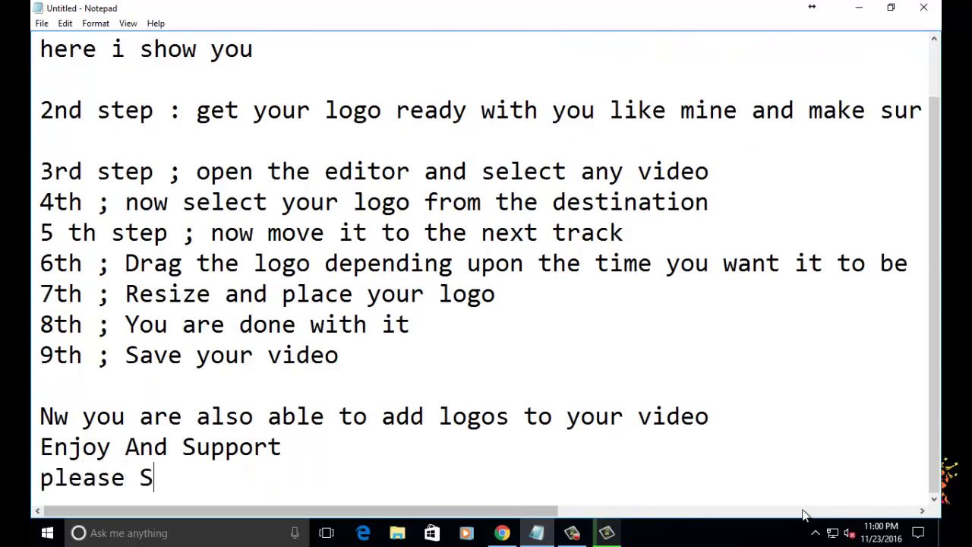
text(ubscribe )
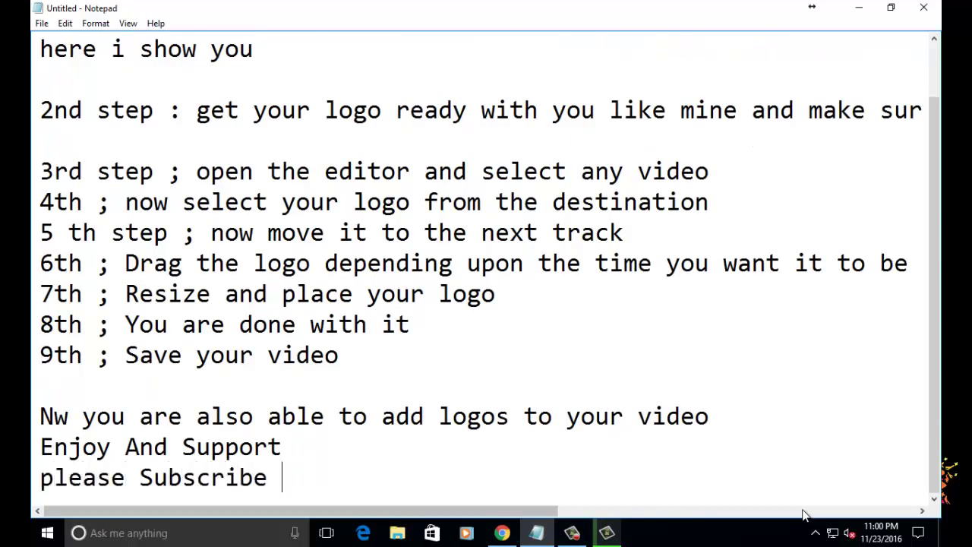
text(to our chan)
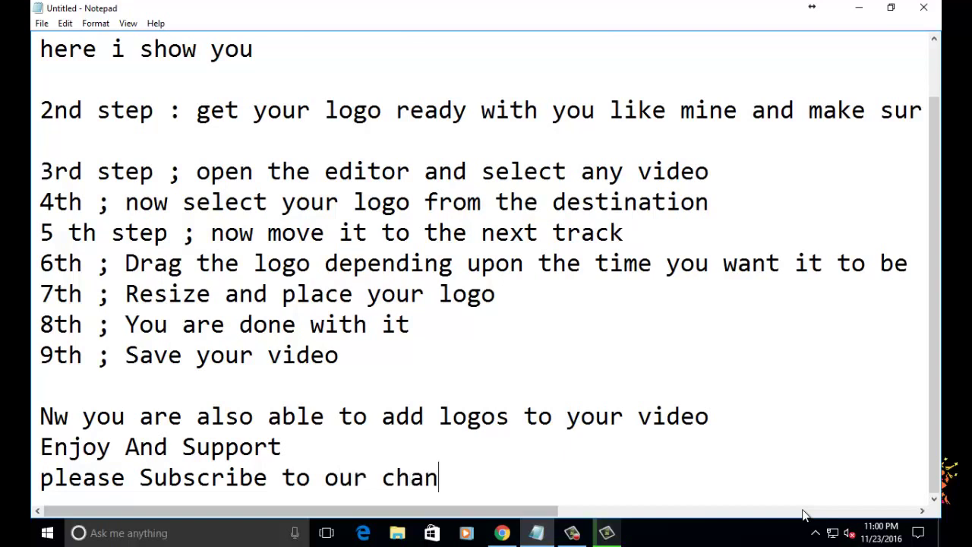
text(nel D)
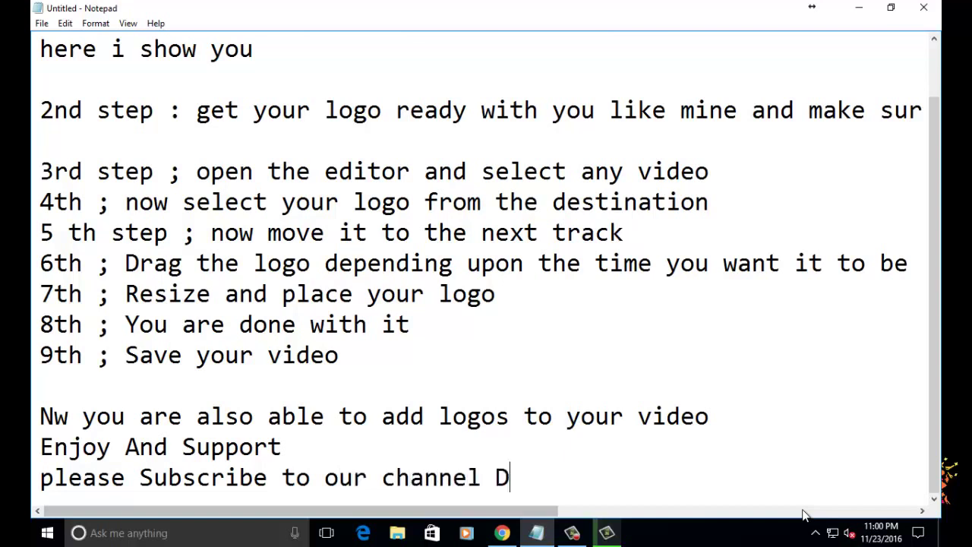
text(R Vlo)
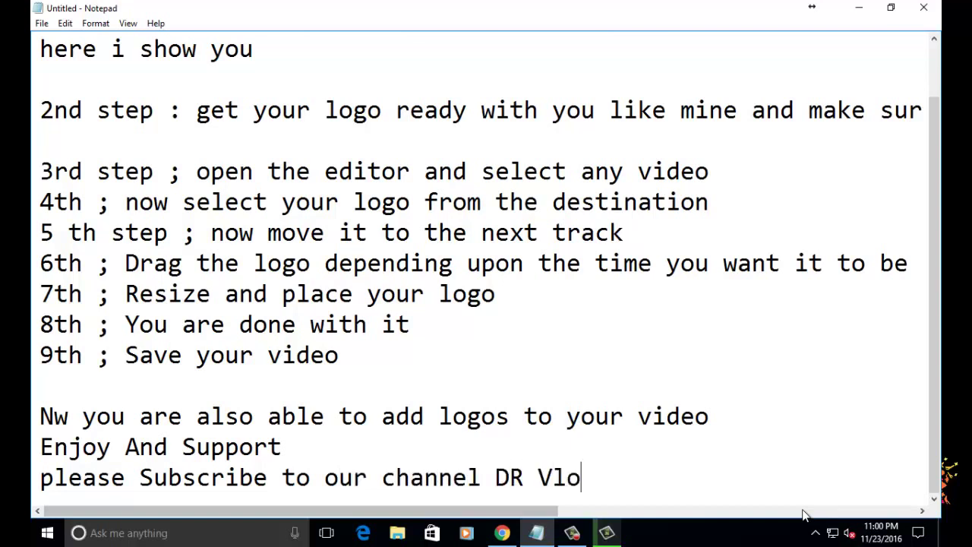
text(gs)
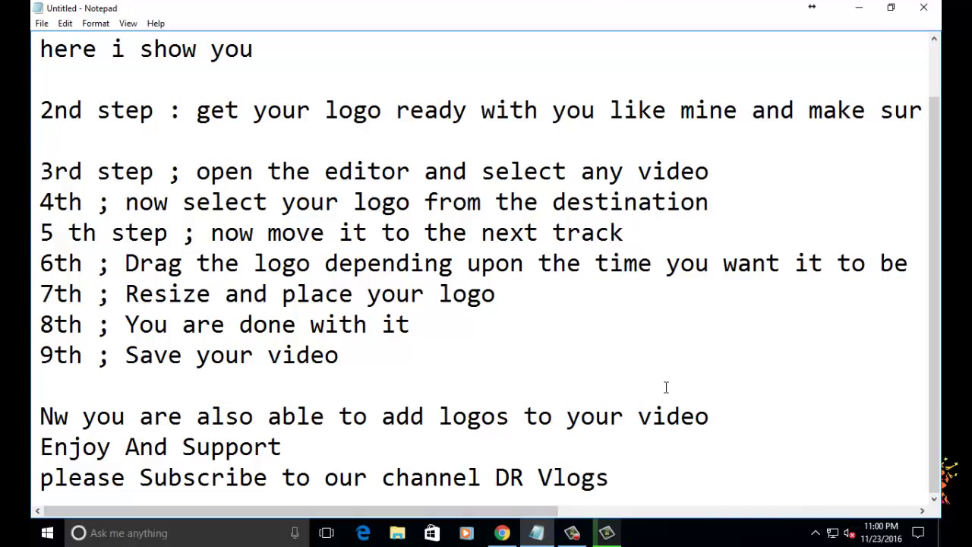
key(Return)
key(Return)
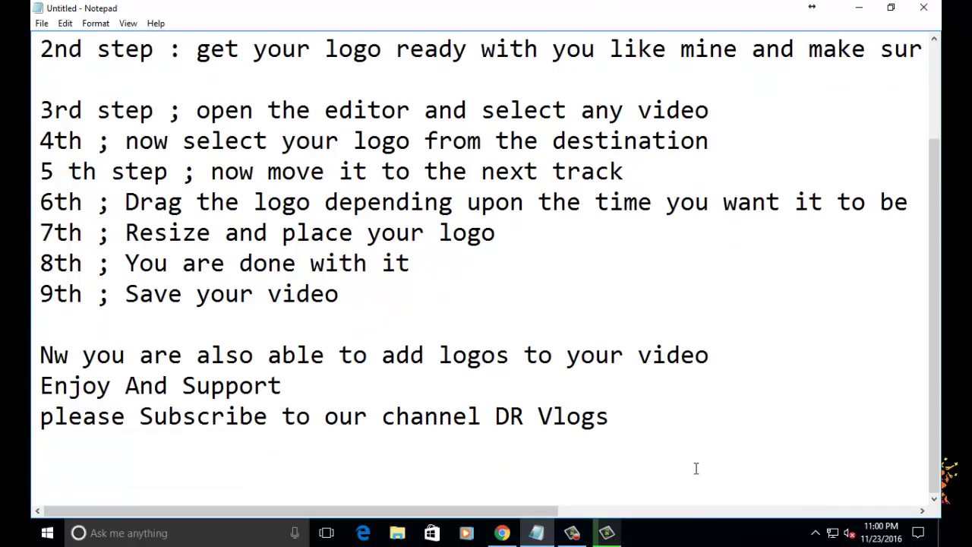
text(Thank)
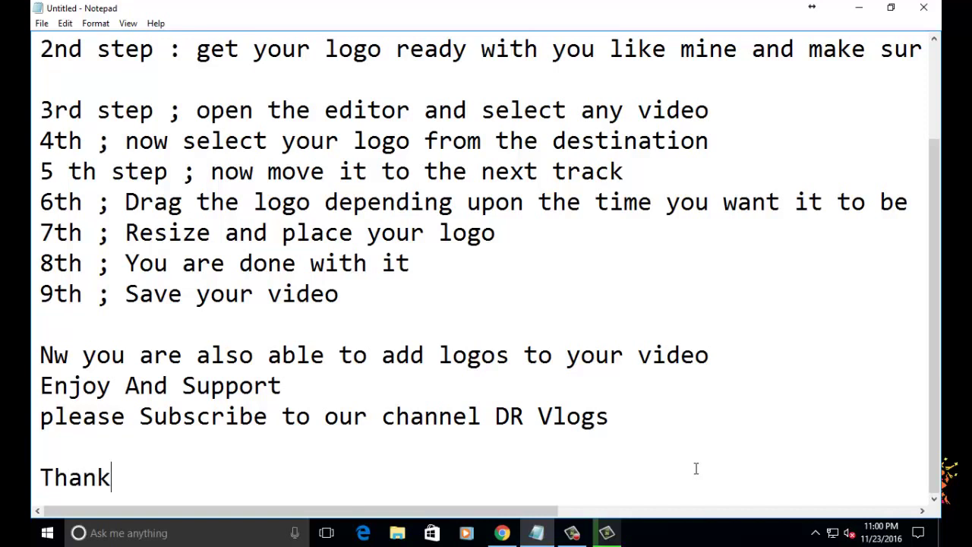
text(YO)
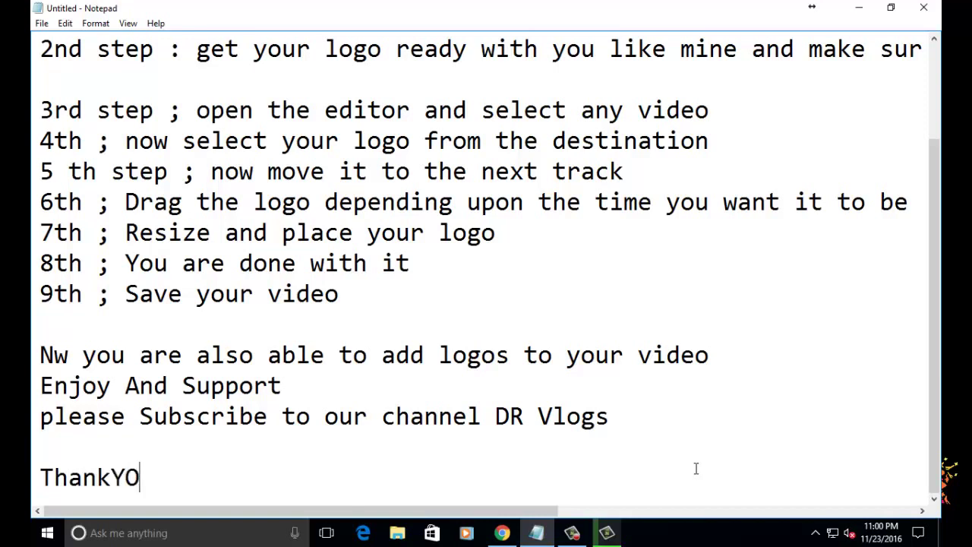